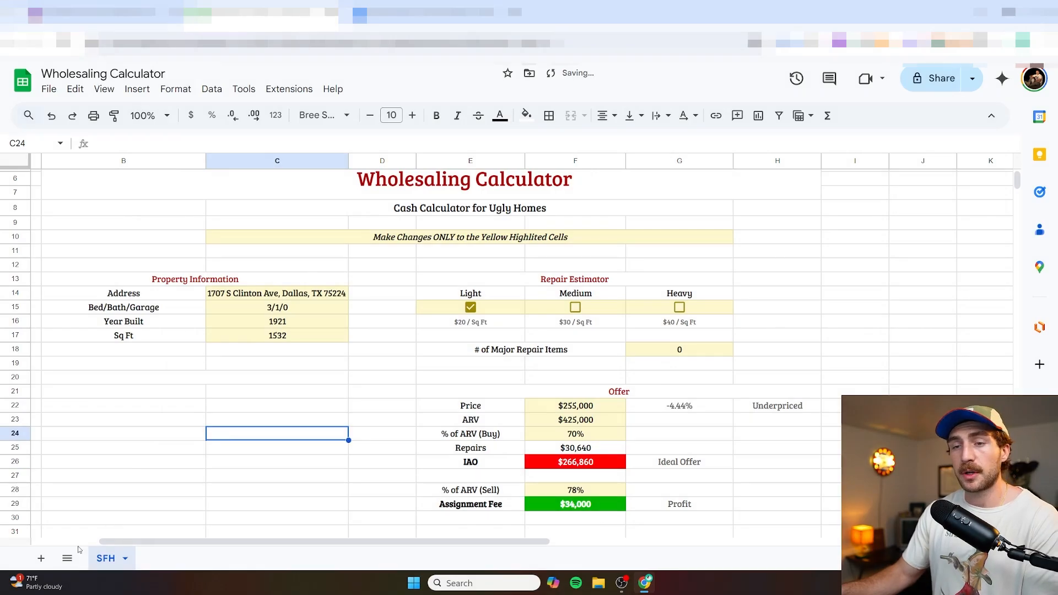
Add a new sheet to the workbook and enter the bold heading "Property Information" in cell B5
{"action": "left_click", "coordinate": [40, 558]}
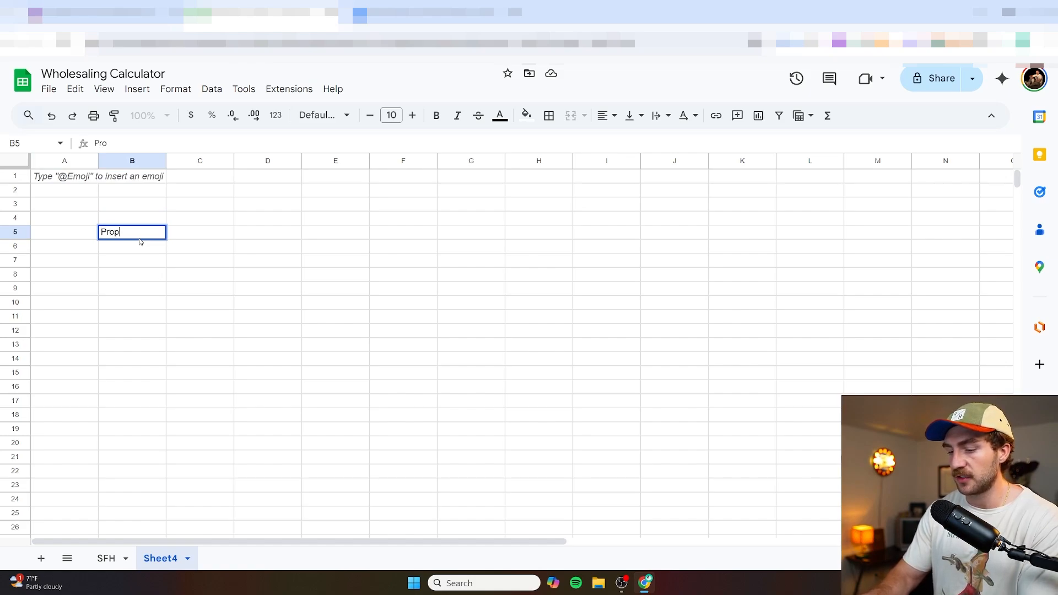
{"action": "type", "text": "ormation"}
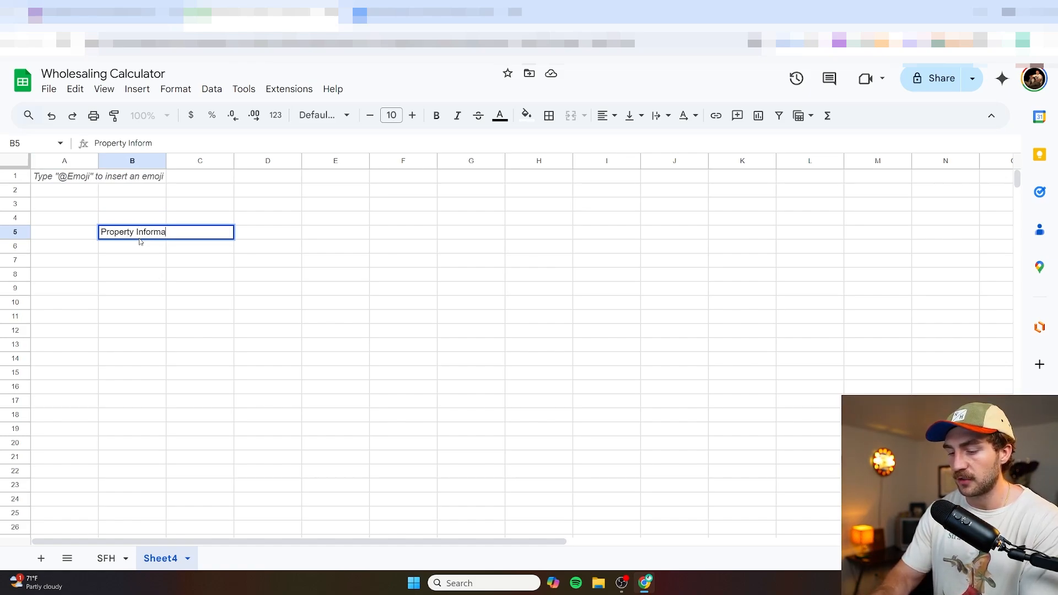
{"action": "key", "text": "ctrl+Return"}
{"action": "left_click", "coordinate": [436, 115]}
{"action": "left_click", "coordinate": [215, 291]}
Widen column B to fit the heading and enter the label "Sq Ft" in cell B7
{"action": "left_click_drag", "start_coordinate": [166, 160], "coordinate": [233, 160]}
{"action": "double_click", "coordinate": [128, 263]}
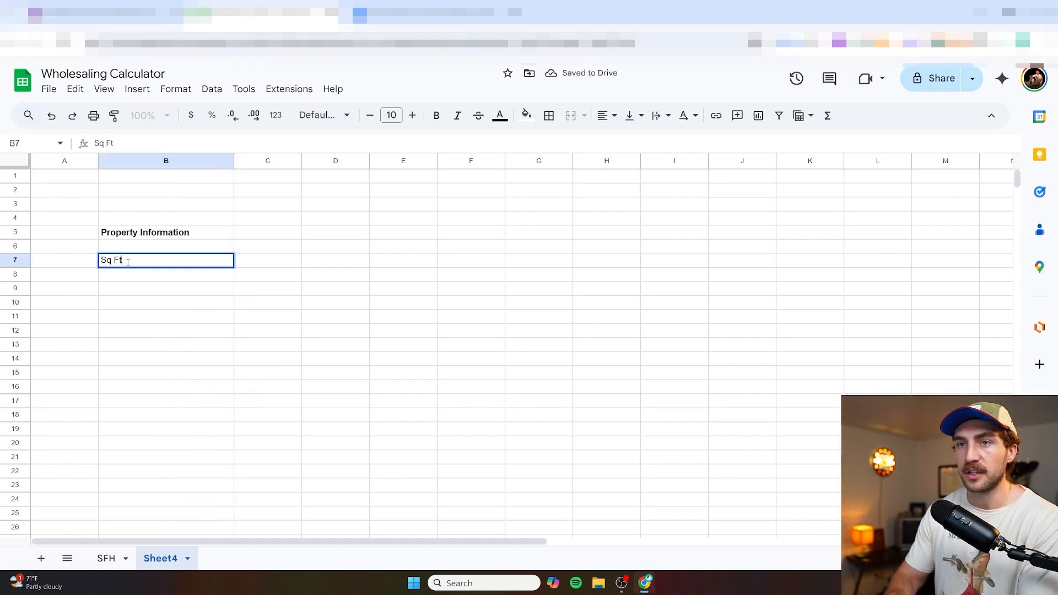
{"action": "left_click", "coordinate": [269, 302]}
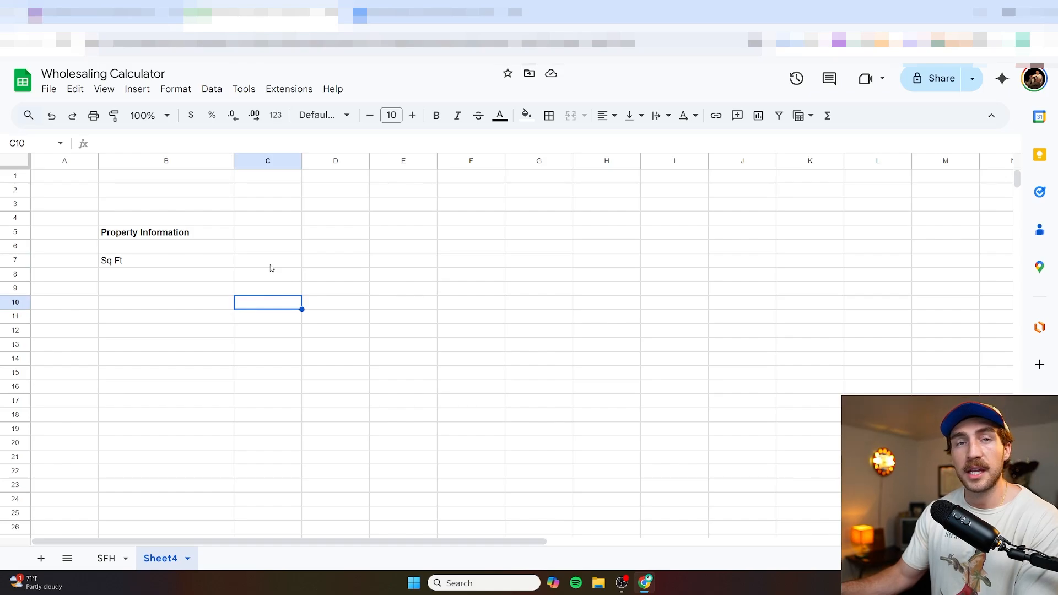
Fill cell C7, beside the Sq Ft label, with light blue to mark it as an input cell
{"action": "left_click", "coordinate": [270, 263]}
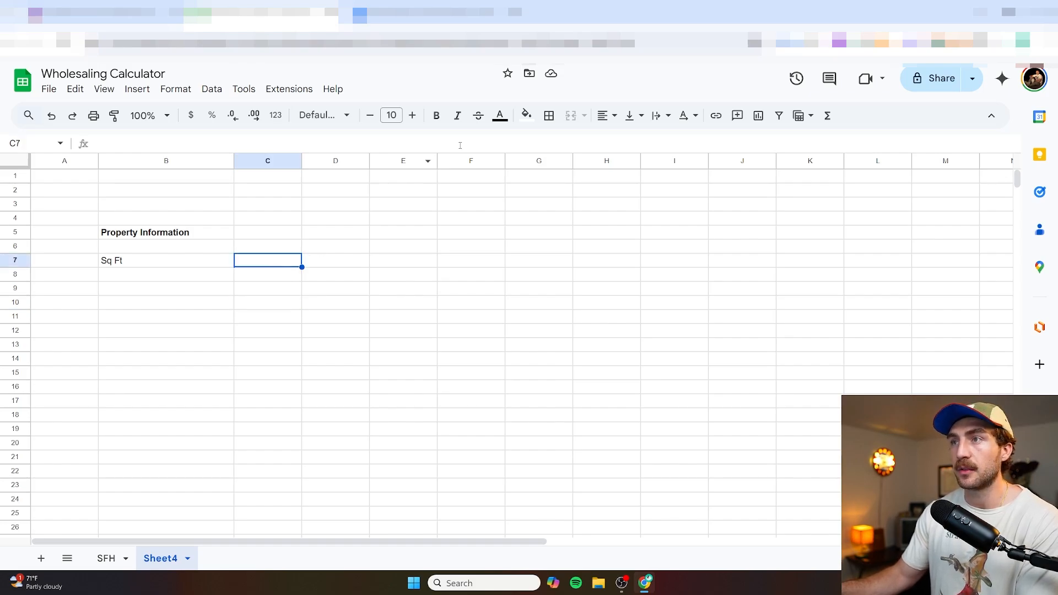
{"action": "left_click", "coordinate": [527, 117]}
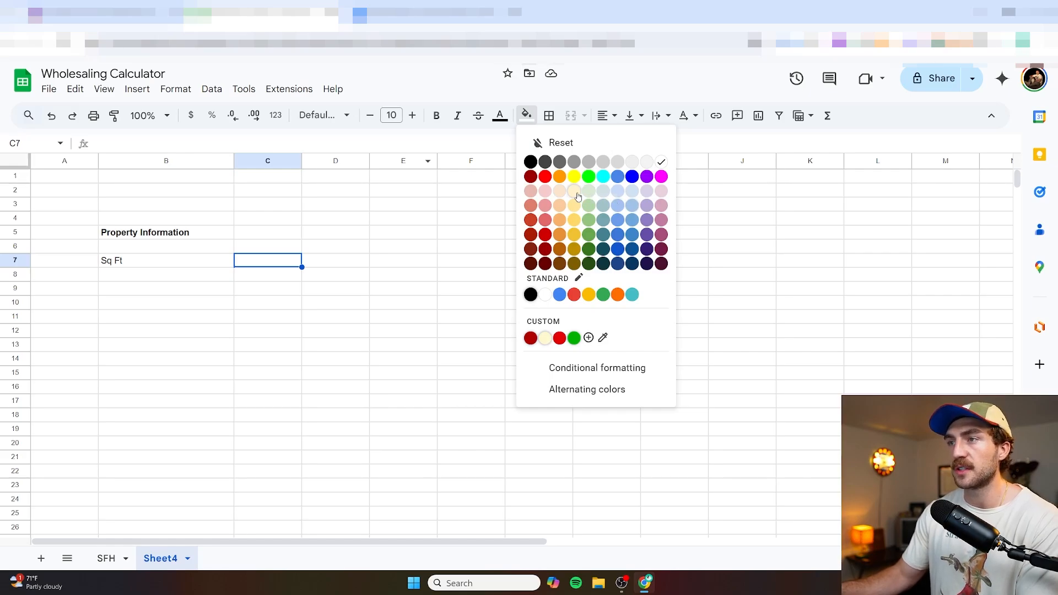
{"action": "left_click", "coordinate": [617, 191]}
{"action": "left_click", "coordinate": [268, 283]}
{"action": "key", "text": "Right"}
{"action": "key", "text": "Right"}
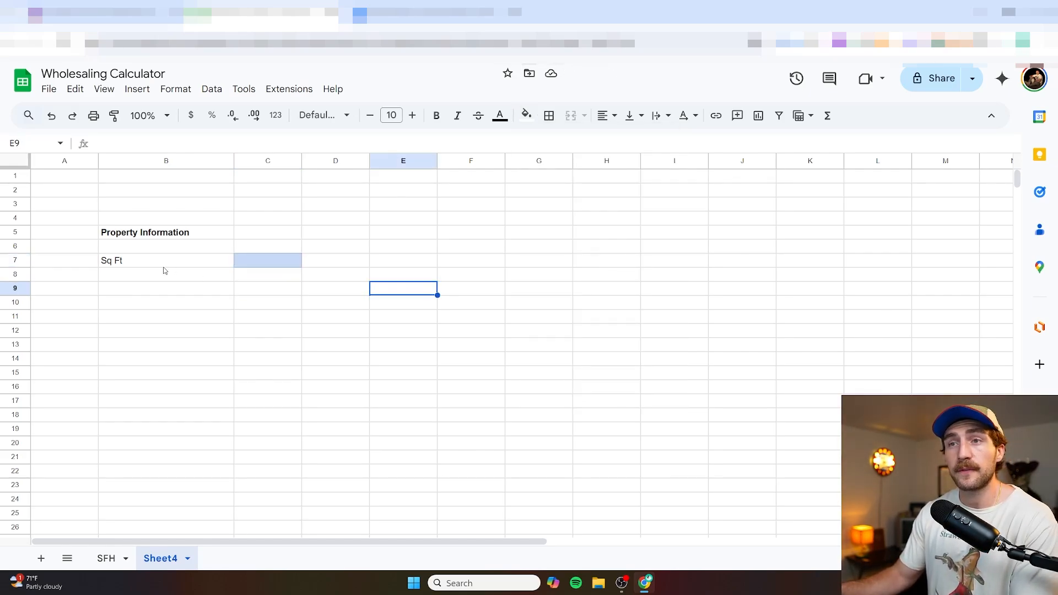
{"action": "left_click_drag", "start_coordinate": [165, 262], "coordinate": [253, 263]}
{"action": "left_click", "coordinate": [385, 276]}
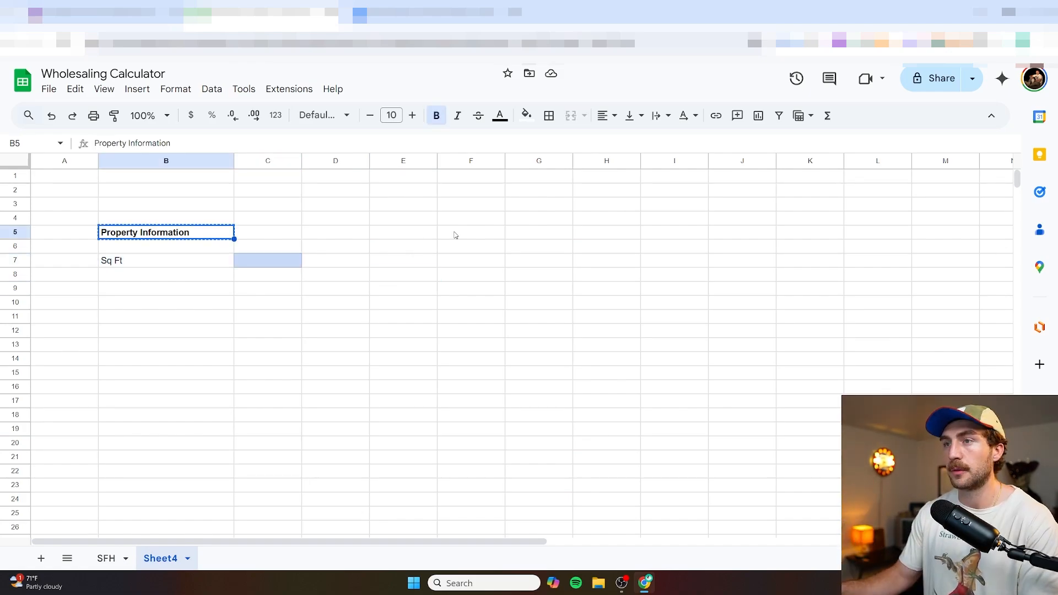
Copy the bold Property Information heading into cell F5 and change its text to "Repair Estimator"
{"action": "left_click", "coordinate": [470, 233]}
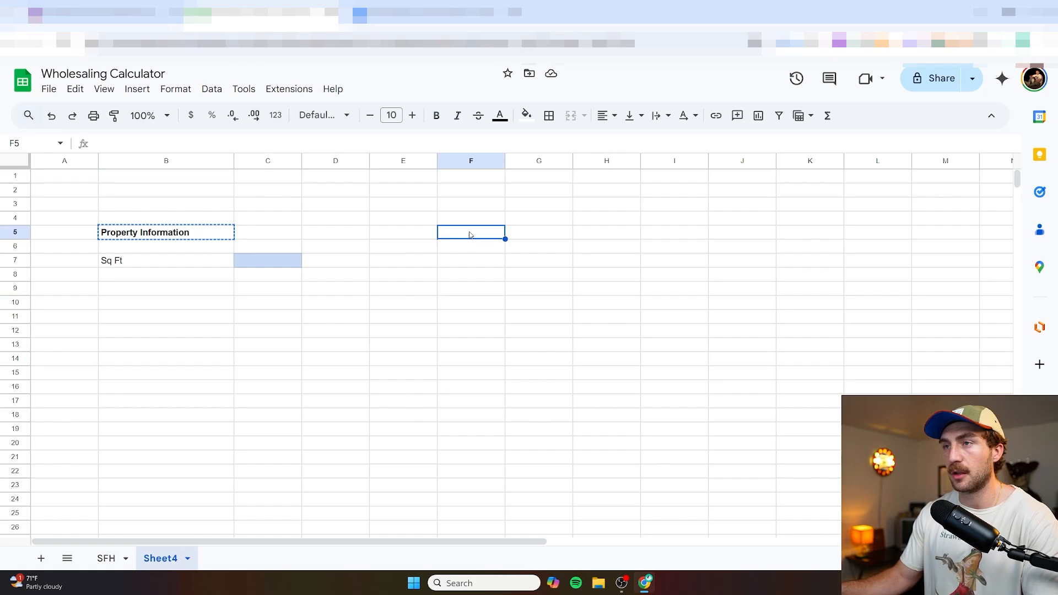
{"action": "key", "text": "ctrl+v"}
{"action": "type", "text": "Repair"}
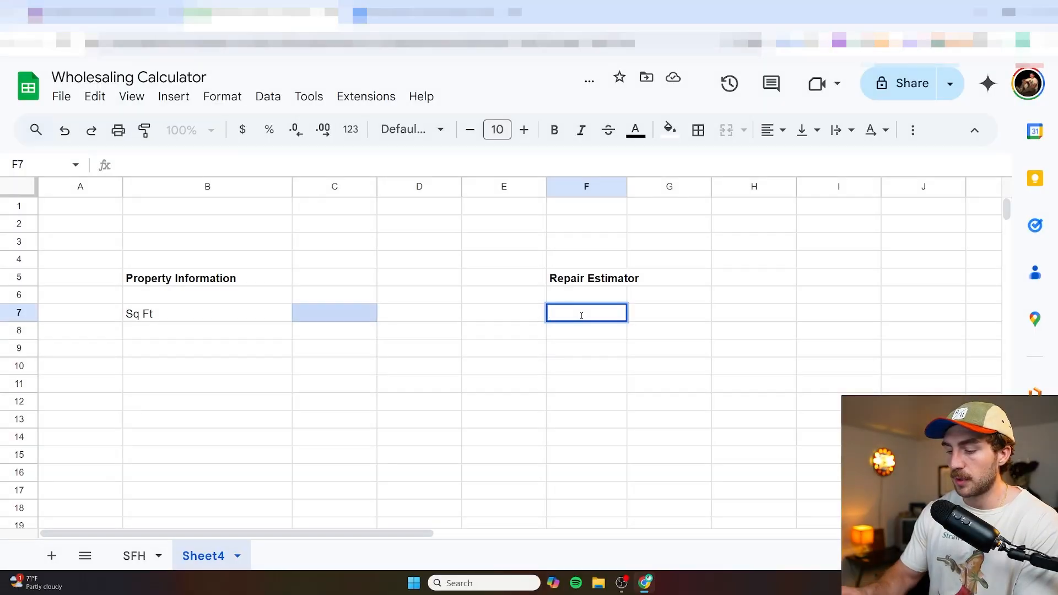
Enter the repair level labels Light, Medium and Heavy in cells F7, G7 and H7
{"action": "type", "text": "Lig"}
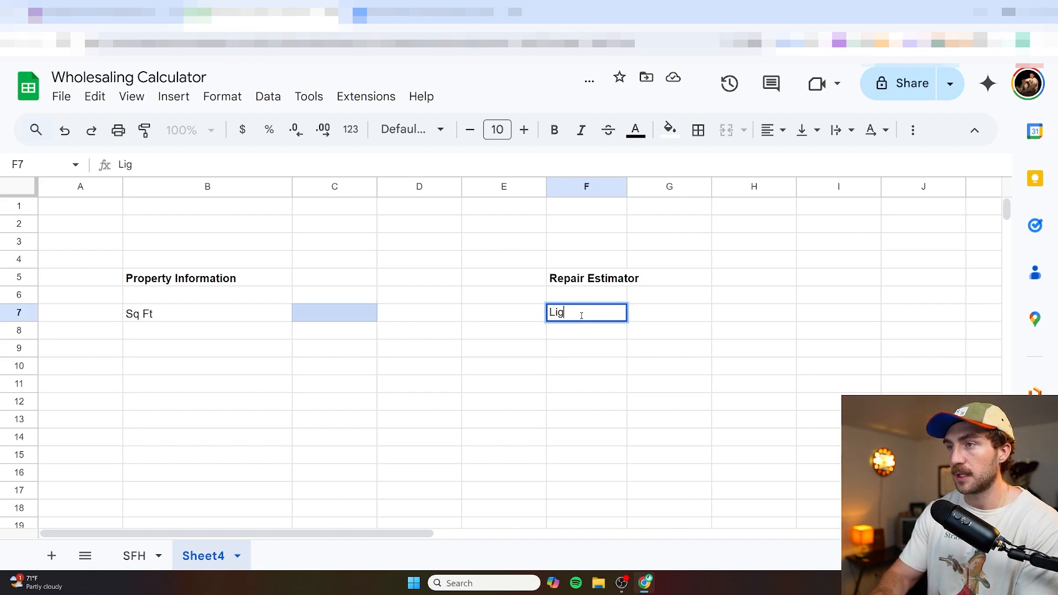
{"action": "type", "text": "ht"}
{"action": "left_click", "coordinate": [658, 316]}
{"action": "type", "text": "M"}
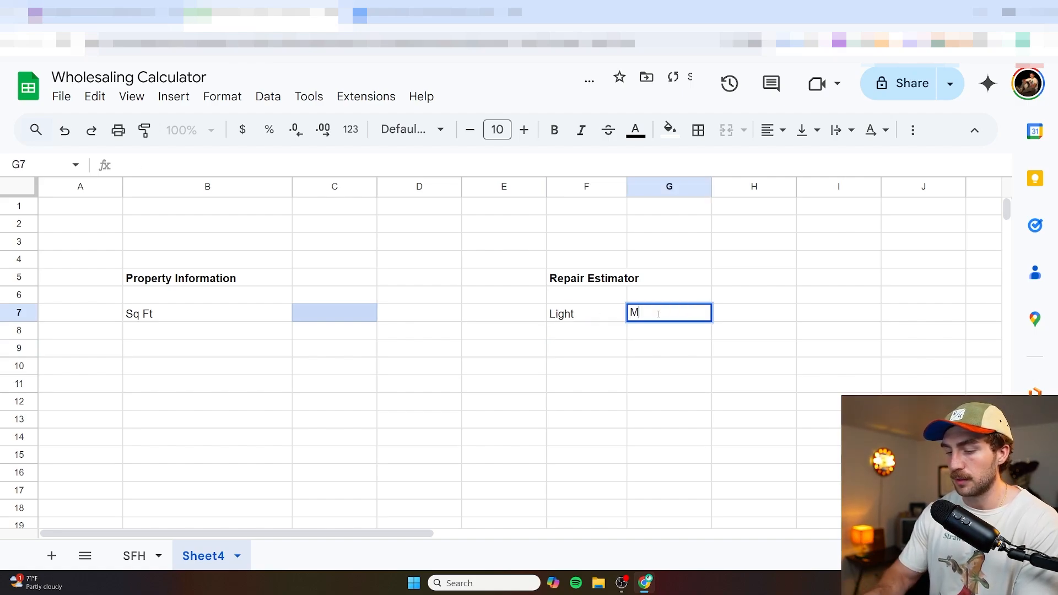
{"action": "type", "text": "edium"}
{"action": "double_click", "coordinate": [740, 320]}
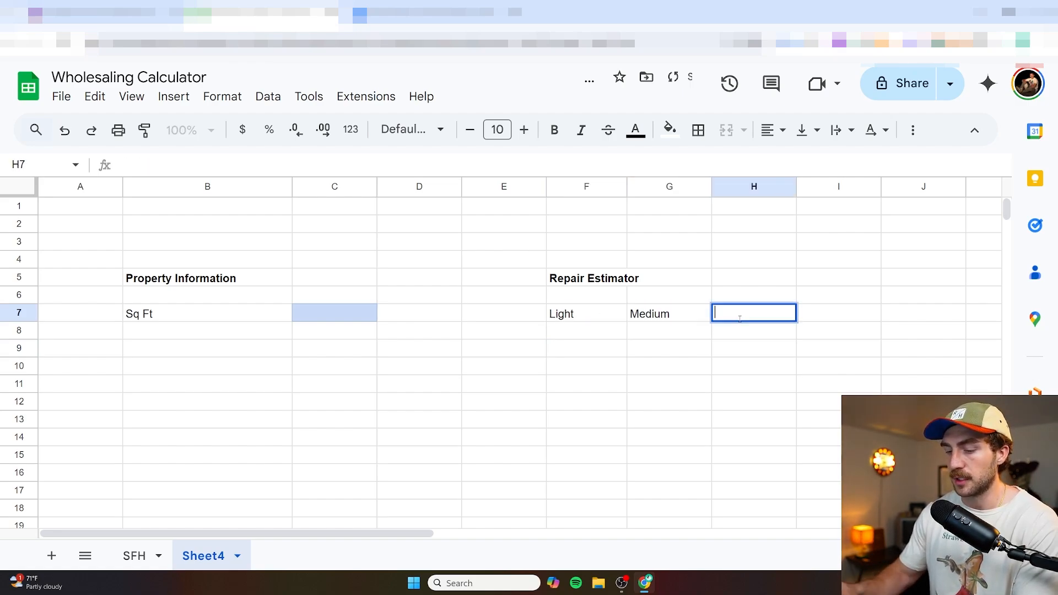
{"action": "type", "text": "Heavy"}
{"action": "key", "text": "Return"}
Merge cells F5:H5 and center the Repair Estimator heading across them
{"action": "left_click_drag", "start_coordinate": [606, 279], "coordinate": [738, 279]}
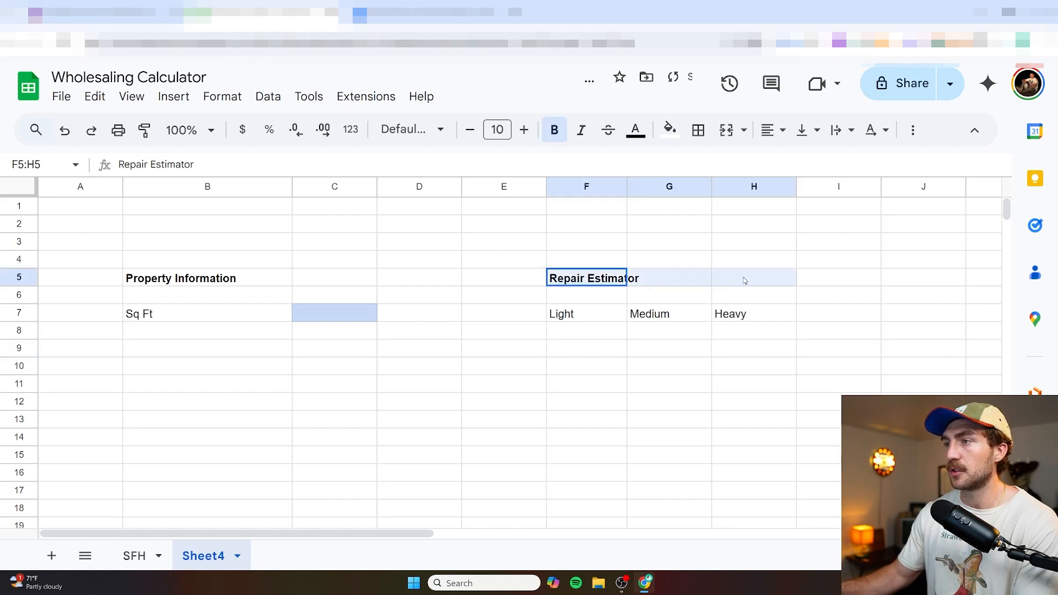
{"action": "left_click", "coordinate": [725, 131]}
{"action": "left_click", "coordinate": [774, 130]}
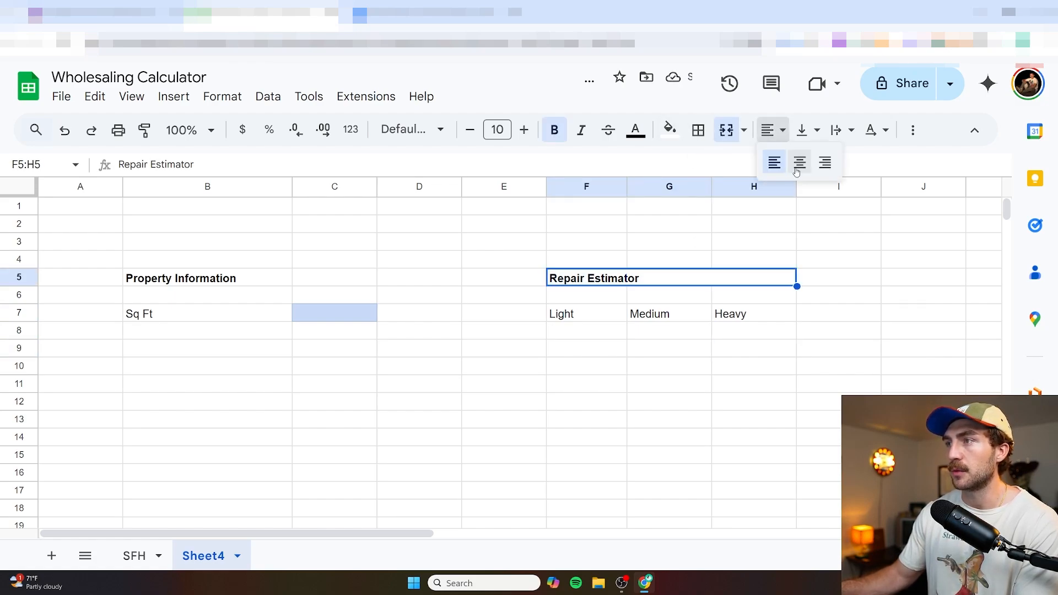
{"action": "left_click", "coordinate": [798, 163]}
Merge cells B5:C5 and center the Property Information heading across them
{"action": "left_click", "coordinate": [271, 279]}
{"action": "left_click_drag", "start_coordinate": [271, 280], "coordinate": [334, 279]}
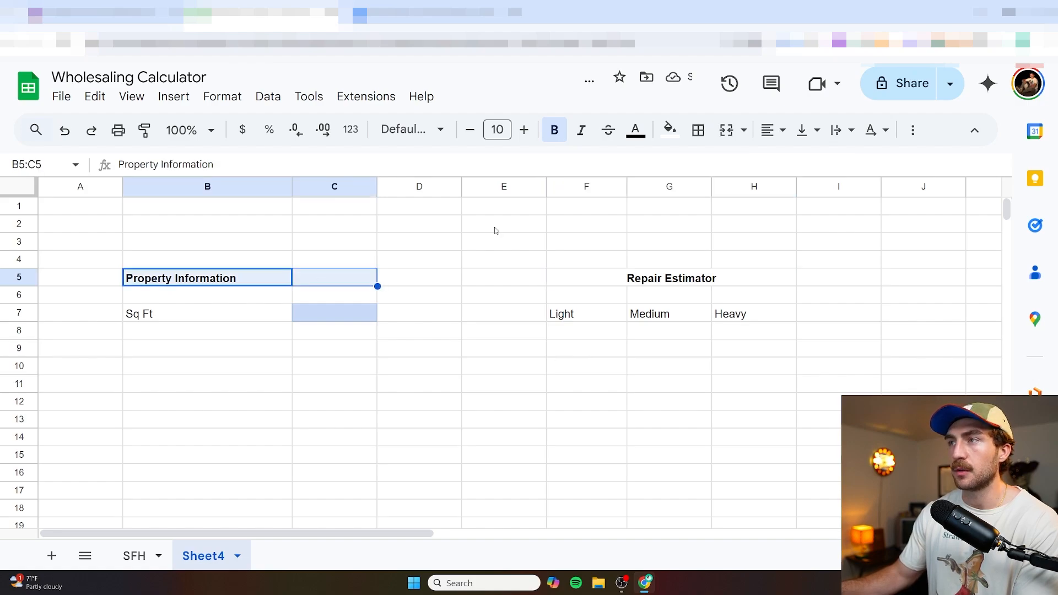
{"action": "left_click", "coordinate": [726, 130]}
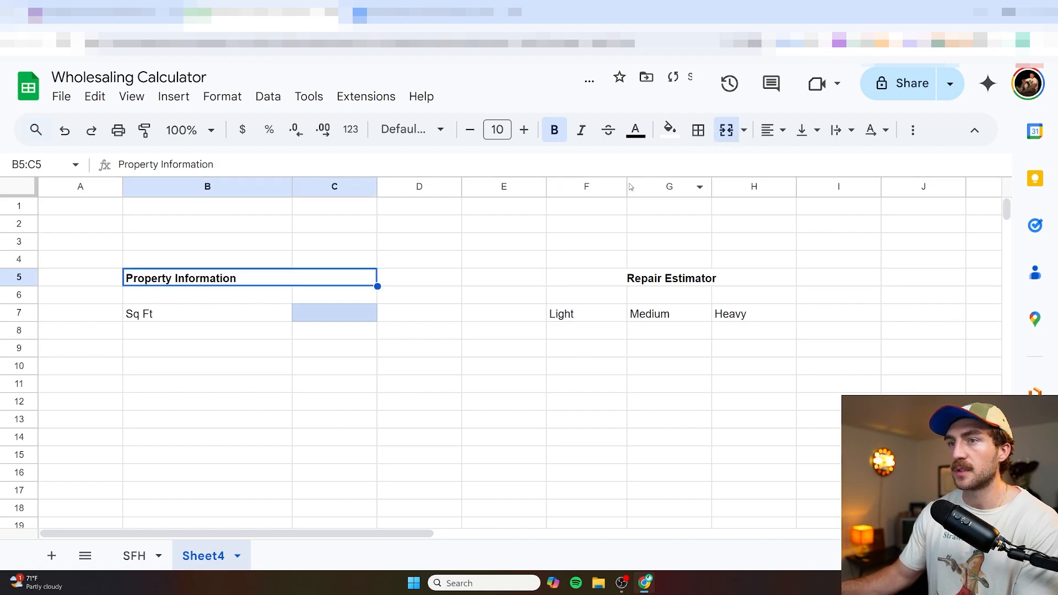
{"action": "left_click", "coordinate": [774, 130]}
{"action": "left_click", "coordinate": [798, 163]}
{"action": "left_click", "coordinate": [499, 368]}
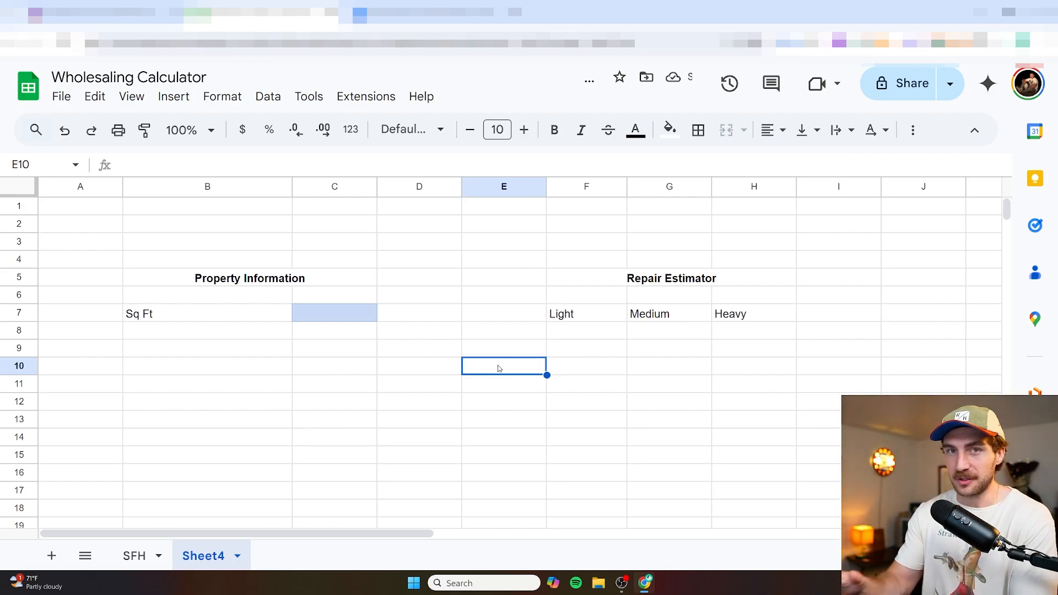
Center the contents of cells B7:H7 horizontally
{"action": "left_click_drag", "start_coordinate": [143, 313], "coordinate": [754, 314]}
{"action": "left_click", "coordinate": [782, 132]}
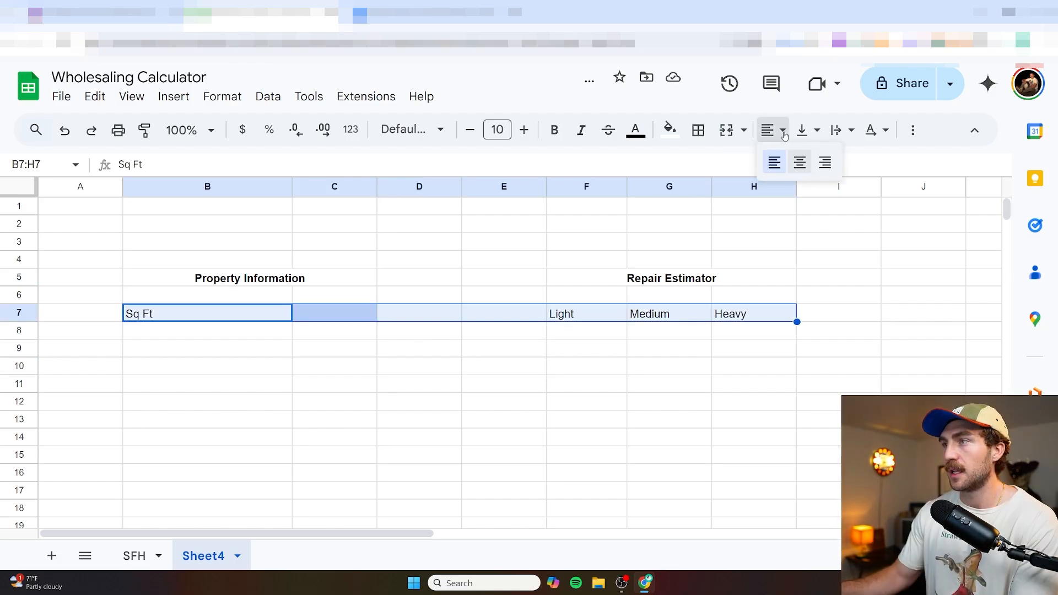
{"action": "left_click", "coordinate": [799, 163]}
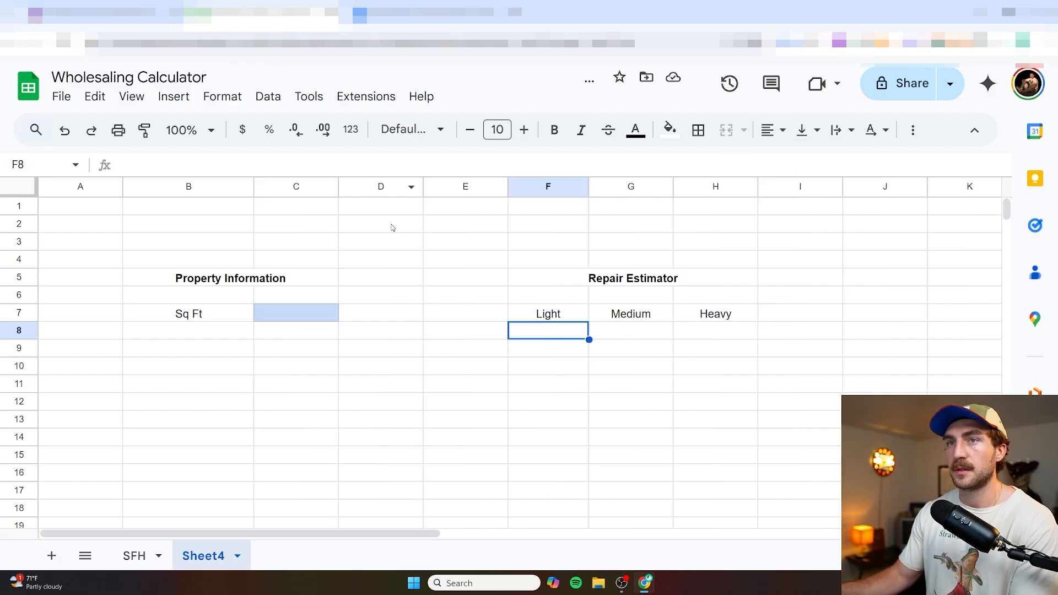
Insert a checkbox in F8 under Light and copy it across to G8 and H8 for Medium and Heavy
{"action": "left_click", "coordinate": [555, 343]}
{"action": "left_click", "coordinate": [174, 96]}
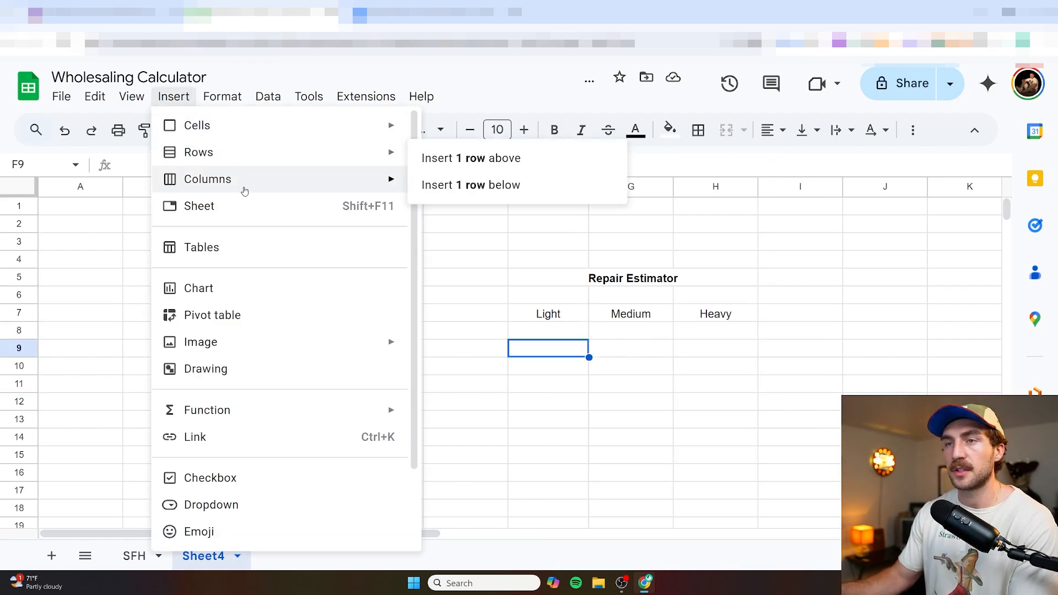
{"action": "left_click", "coordinate": [218, 479]}
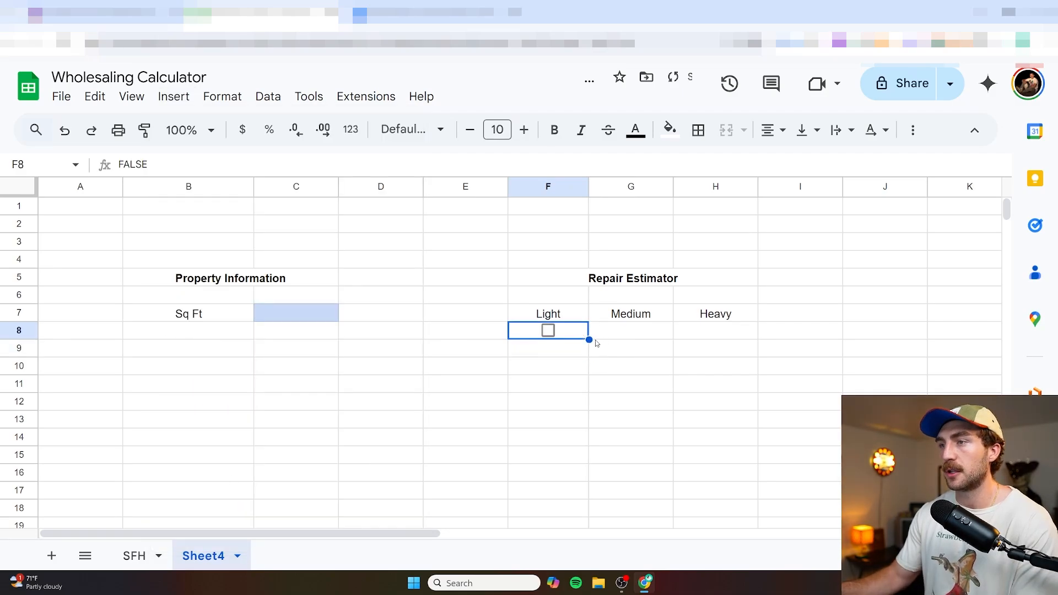
{"action": "left_click_drag", "start_coordinate": [589, 340], "coordinate": [758, 338]}
{"action": "left_click", "coordinate": [666, 387]}
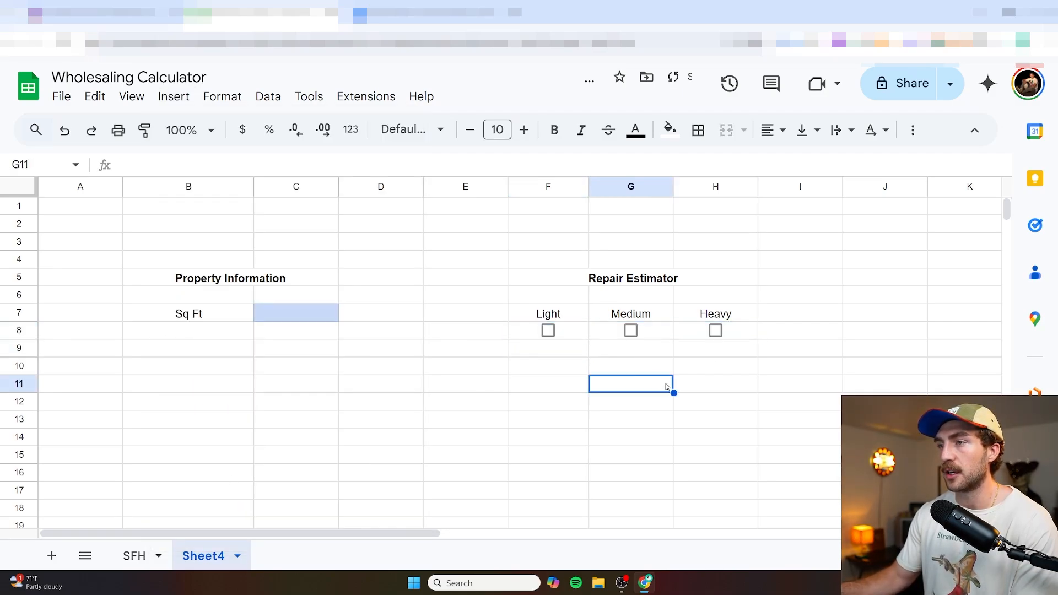
Toggle the Medium and Light checkboxes to test them, leaving both unticked
{"action": "left_click", "coordinate": [630, 331]}
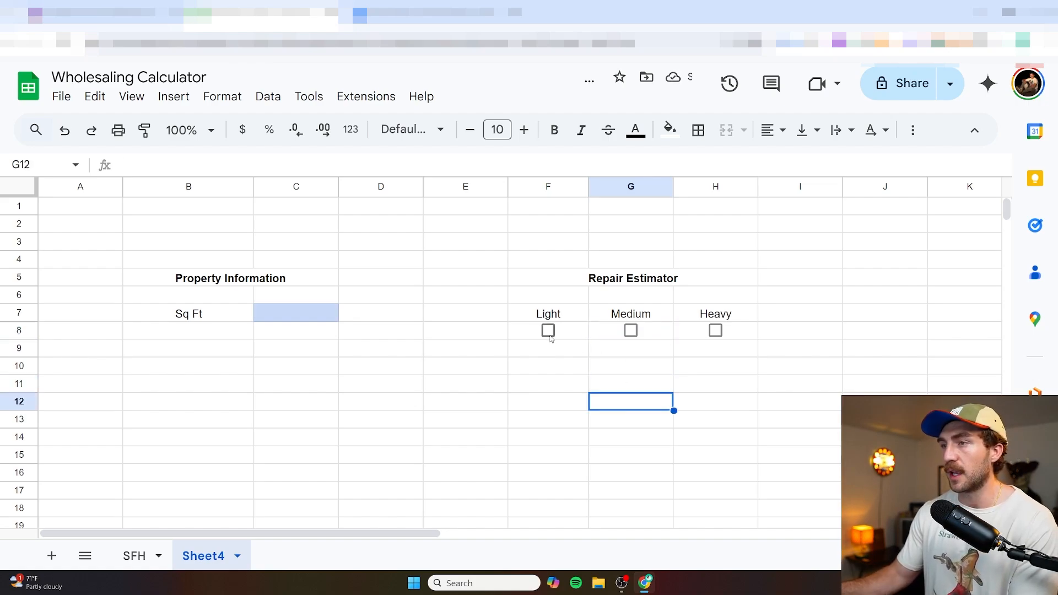
{"action": "left_click", "coordinate": [548, 331]}
{"action": "left_click", "coordinate": [548, 331]}
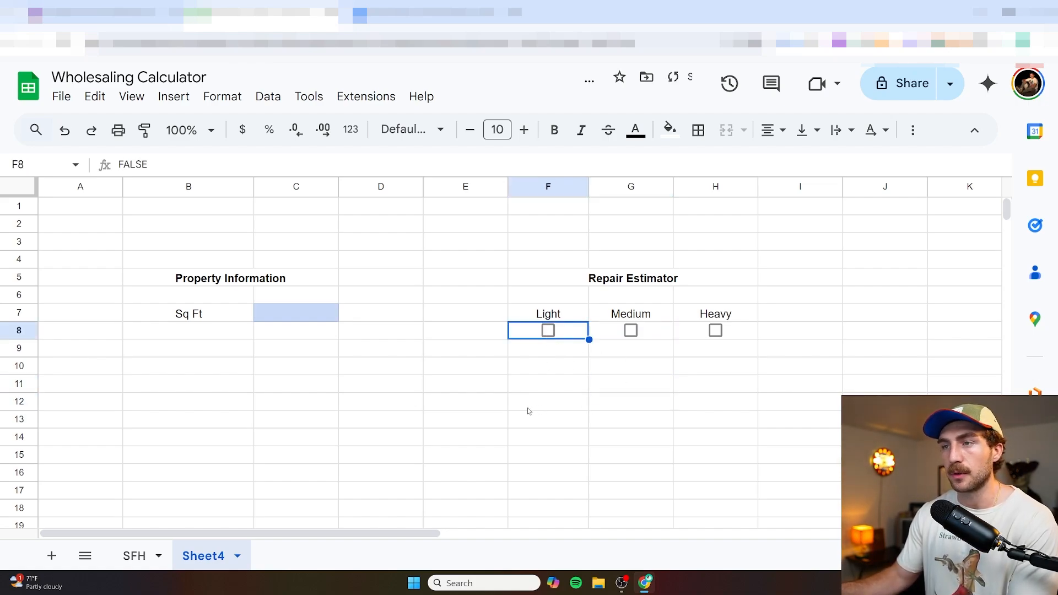
Enter "# of Major Repair Items" in F11, make it bold, and merge and center it across F11:G11
{"action": "left_click", "coordinate": [539, 384]}
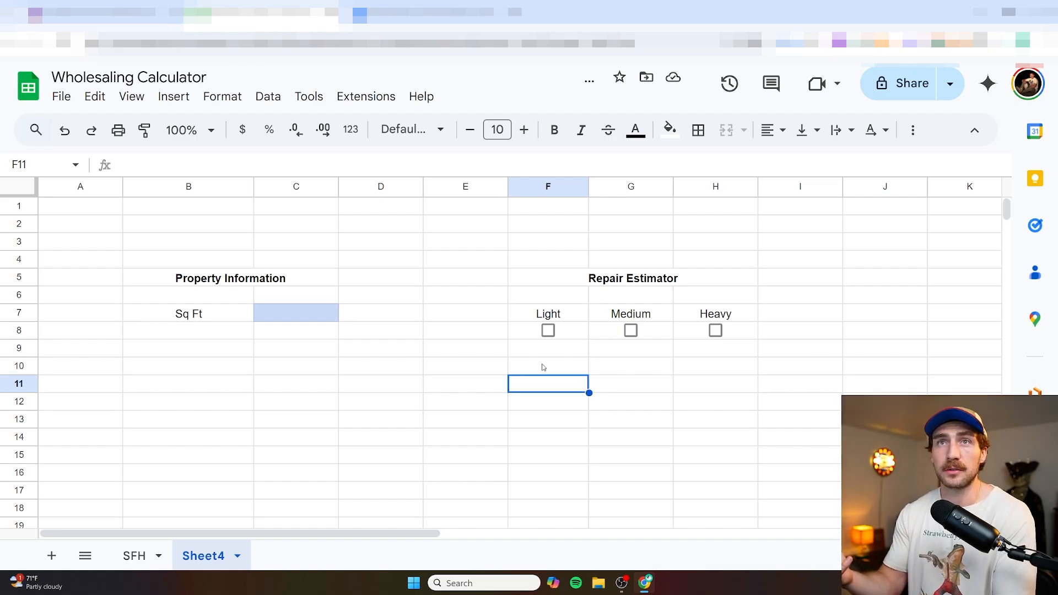
{"action": "type", "text": "# of Major Repair Items"}
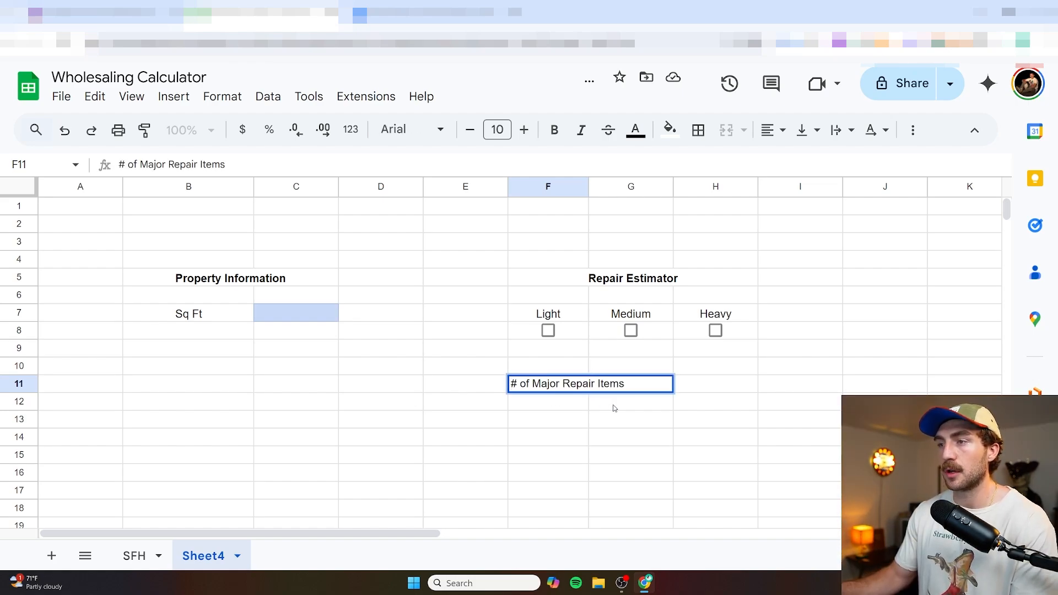
{"action": "left_click", "coordinate": [620, 417]}
{"action": "left_click_drag", "start_coordinate": [549, 384], "coordinate": [631, 384]}
{"action": "left_click", "coordinate": [554, 130]}
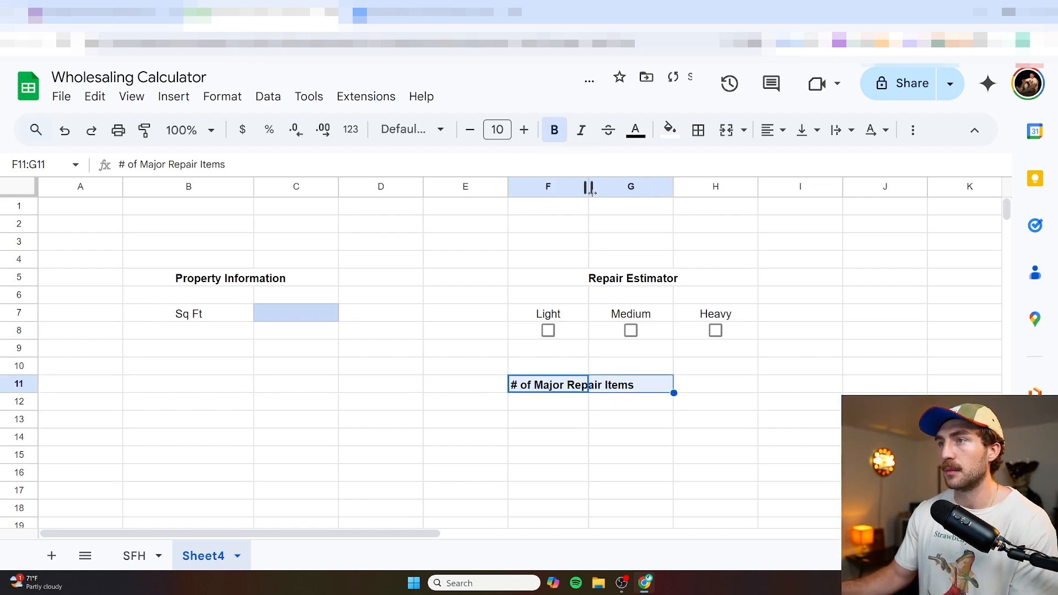
{"action": "left_click_drag", "start_coordinate": [588, 188], "coordinate": [643, 190]}
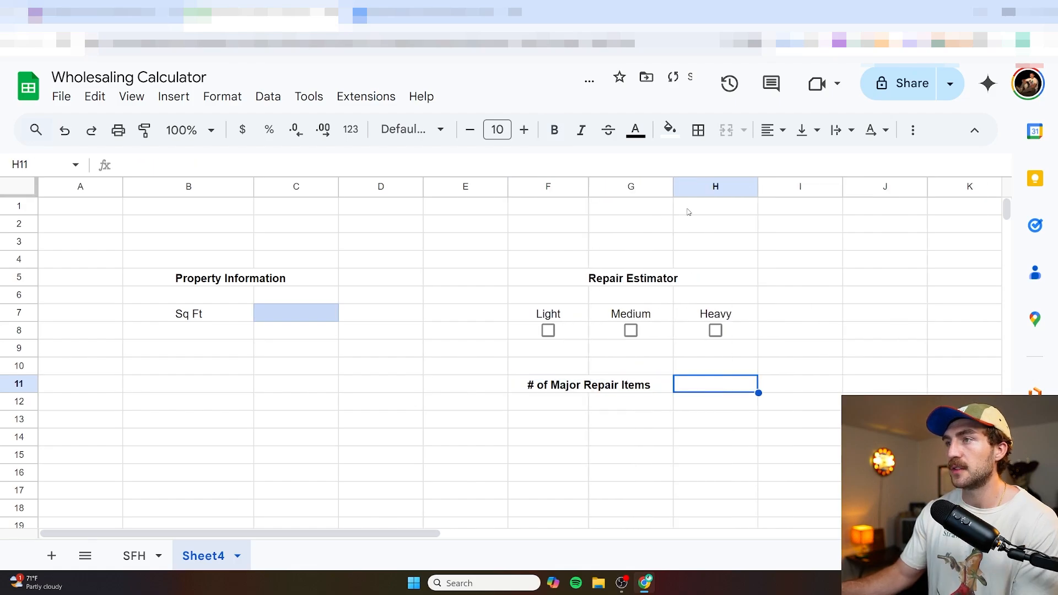
Fill the input cell beside the # of Major Repair Items label with the same light blue
{"action": "left_click", "coordinate": [669, 130]}
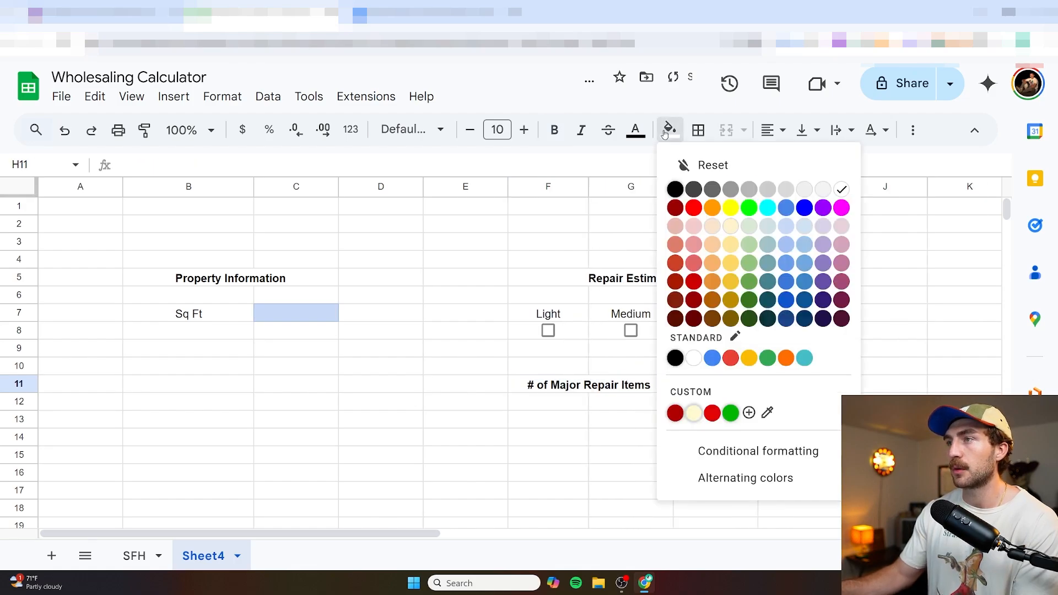
{"action": "left_click", "coordinate": [789, 233]}
{"action": "left_click", "coordinate": [644, 444]}
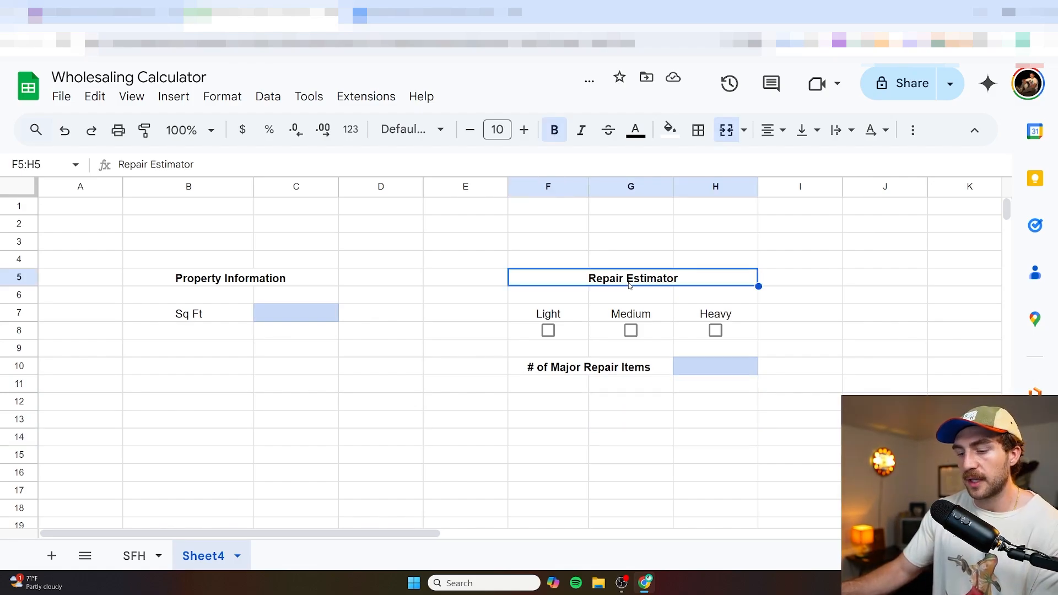
Copy the merged Repair Estimator heading to F13:H13 and change its text to "Offer"
{"action": "key", "text": "ctrl+c"}
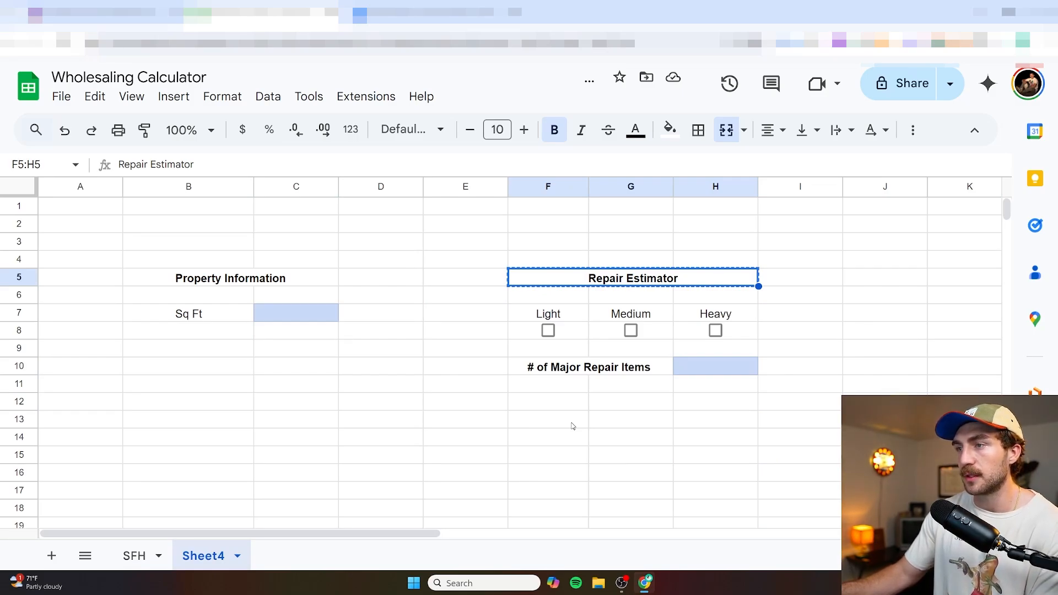
{"action": "left_click_drag", "start_coordinate": [572, 426], "coordinate": [716, 425]}
{"action": "key", "text": "ctrl+v"}
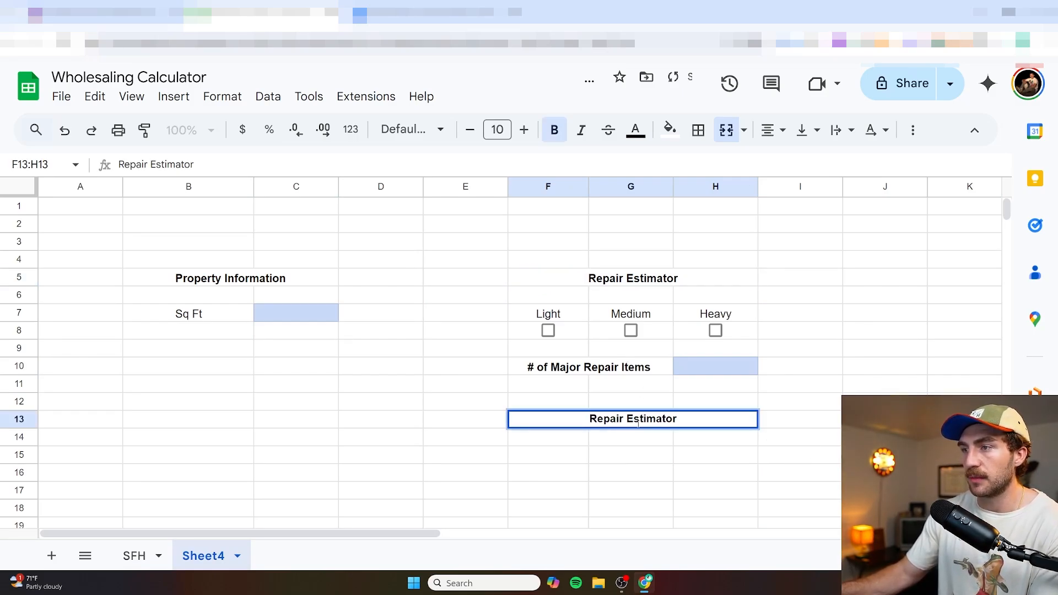
{"action": "triple_click", "coordinate": [637, 419]}
{"action": "type", "text": "Offer"}
{"action": "key", "text": "Return"}
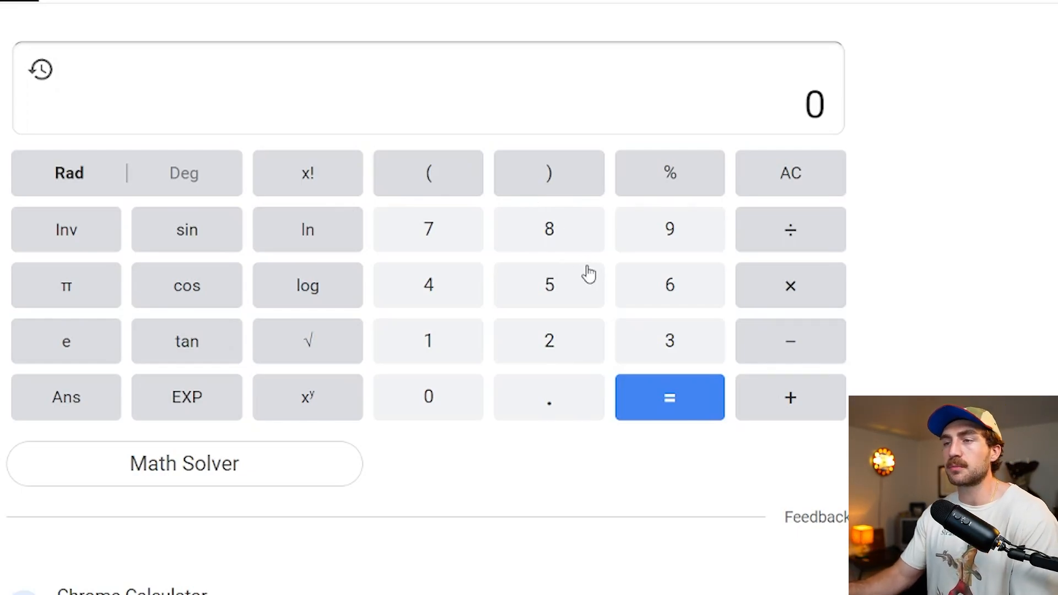
Calculate 500000 × .7 - 50000 on the web calculator as an example offer
{"action": "left_click", "coordinate": [579, 288]}
{"action": "left_click", "coordinate": [432, 399]}
{"action": "left_click", "coordinate": [432, 407]}
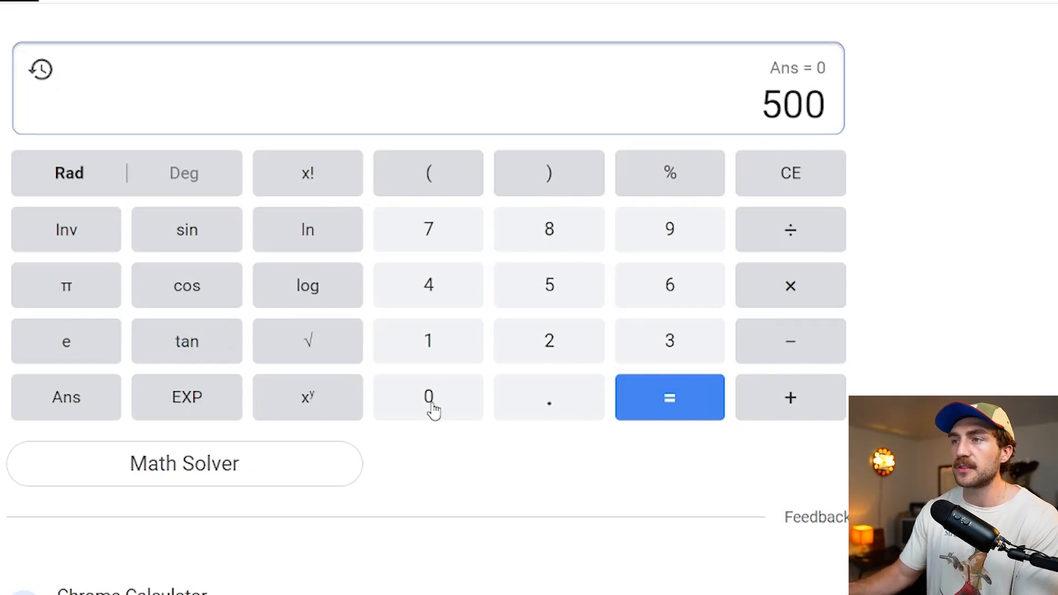
{"action": "left_click", "coordinate": [420, 413]}
{"action": "left_click", "coordinate": [420, 413]}
{"action": "left_click", "coordinate": [421, 413]}
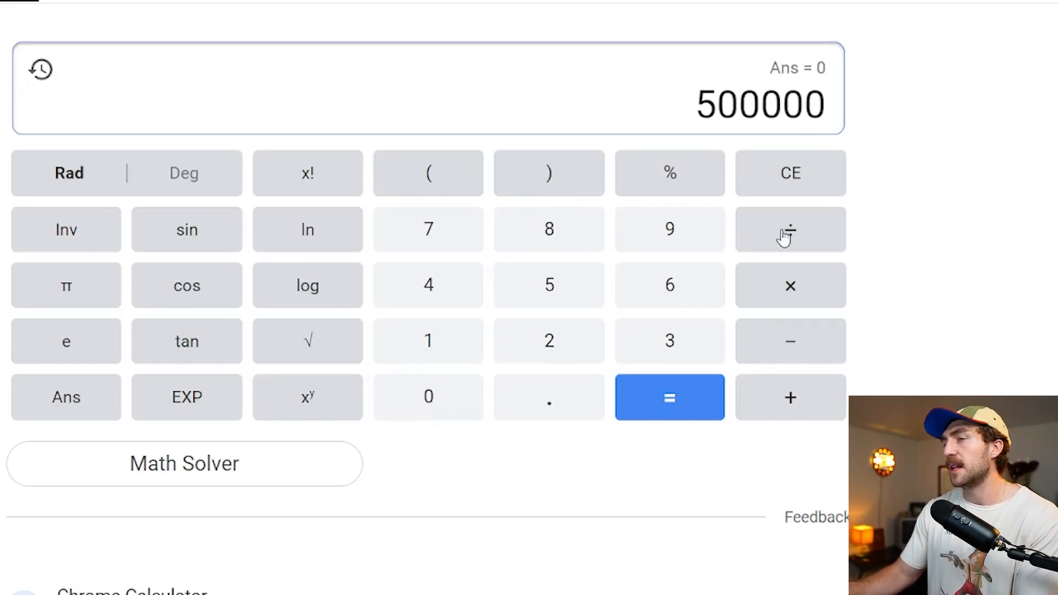
{"action": "left_click", "coordinate": [801, 289]}
{"action": "left_click", "coordinate": [559, 405]}
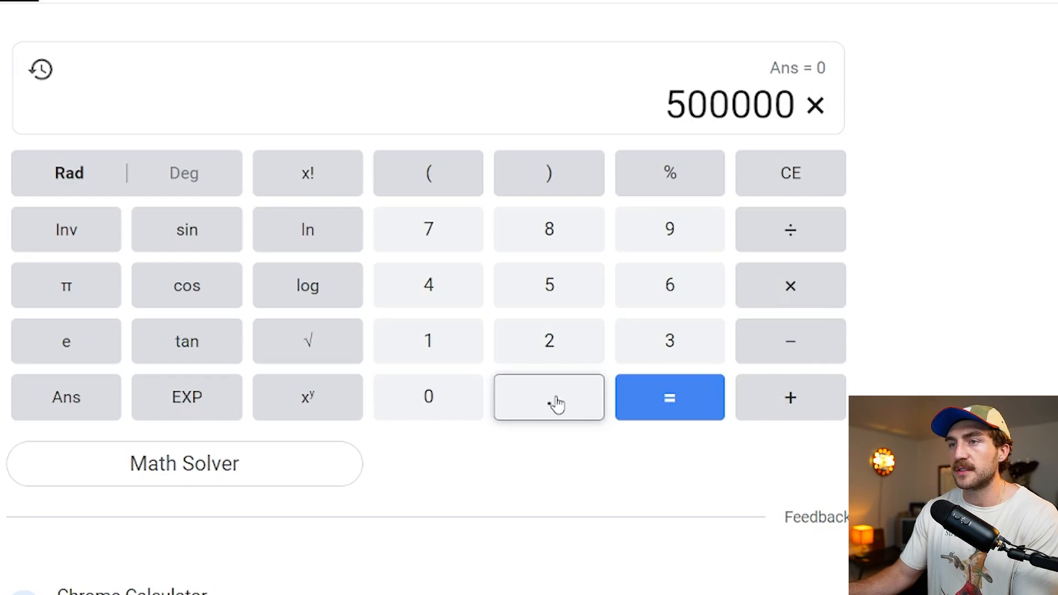
{"action": "left_click", "coordinate": [430, 239]}
{"action": "left_click", "coordinate": [795, 351]}
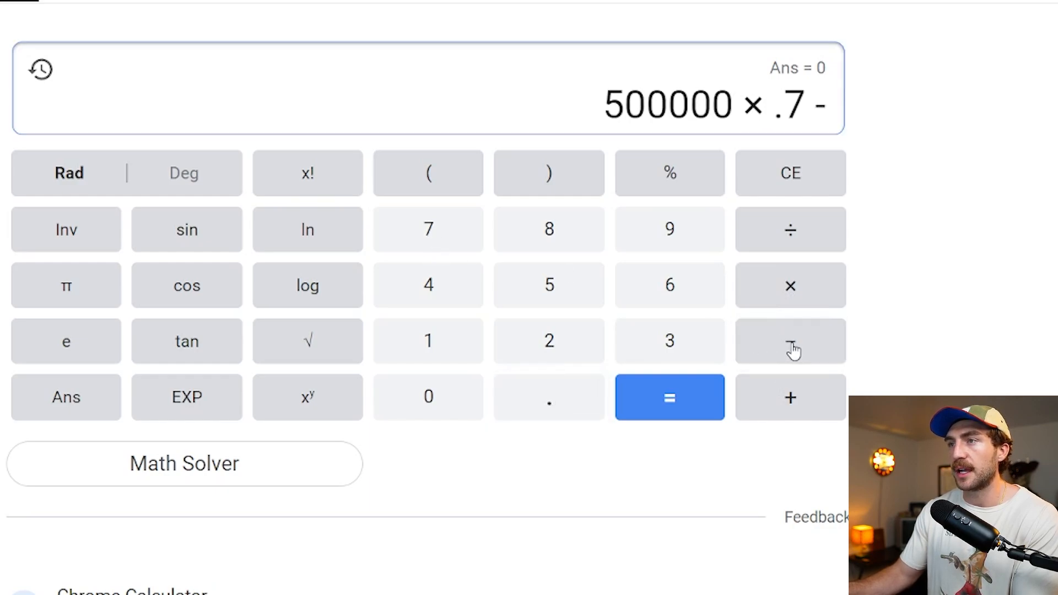
{"action": "left_click", "coordinate": [557, 297]}
{"action": "left_click", "coordinate": [438, 401]}
{"action": "left_click", "coordinate": [435, 402]}
{"action": "left_click", "coordinate": [435, 402]}
{"action": "left_click", "coordinate": [435, 402]}
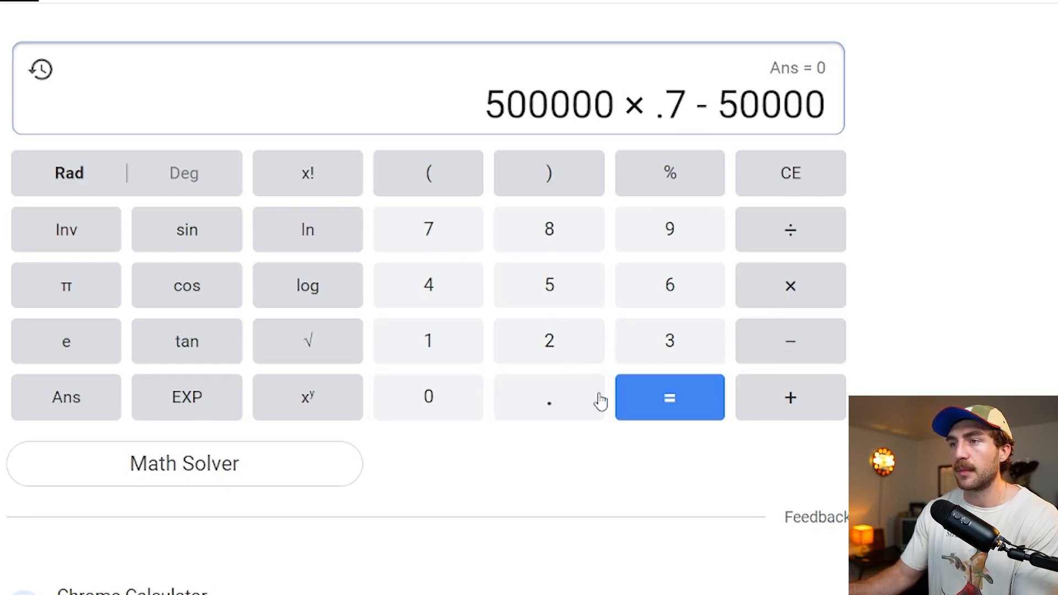
{"action": "left_click", "coordinate": [677, 402]}
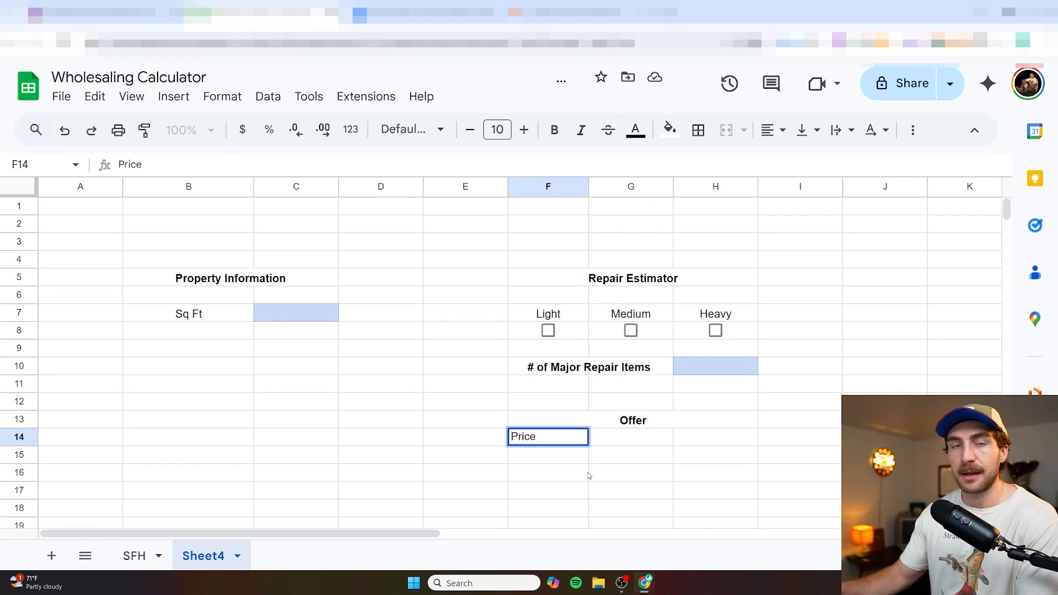
Enter the labels ARV, % of ARV (Buy), Repairs and IAO in F15:F18, below Price in the Offer section
{"action": "double_click", "coordinate": [535, 454]}
{"action": "type", "text": "AR"}
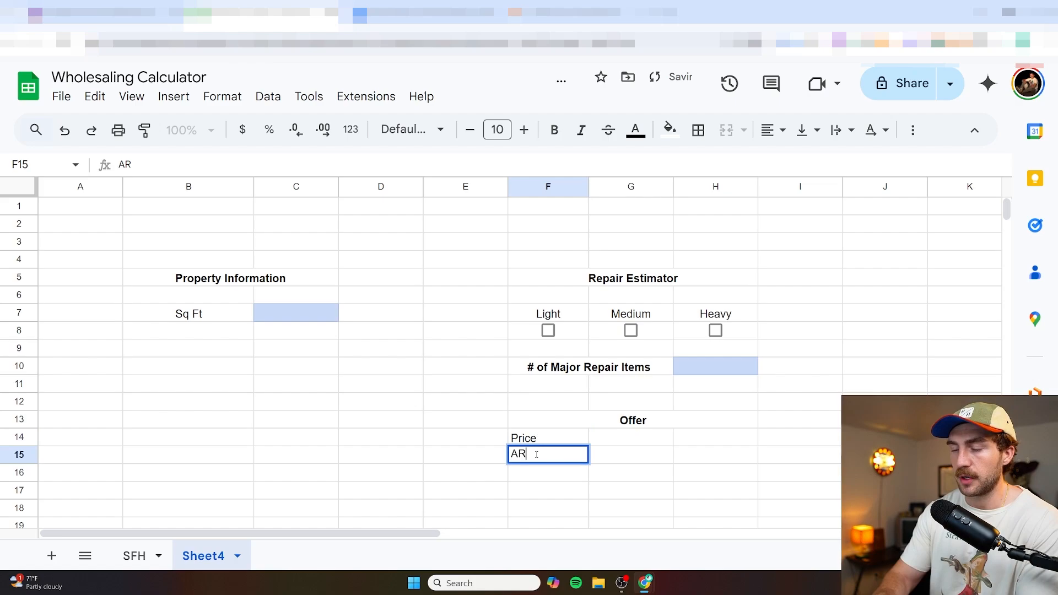
{"action": "type", "text": "V"}
{"action": "key", "text": "Return"}
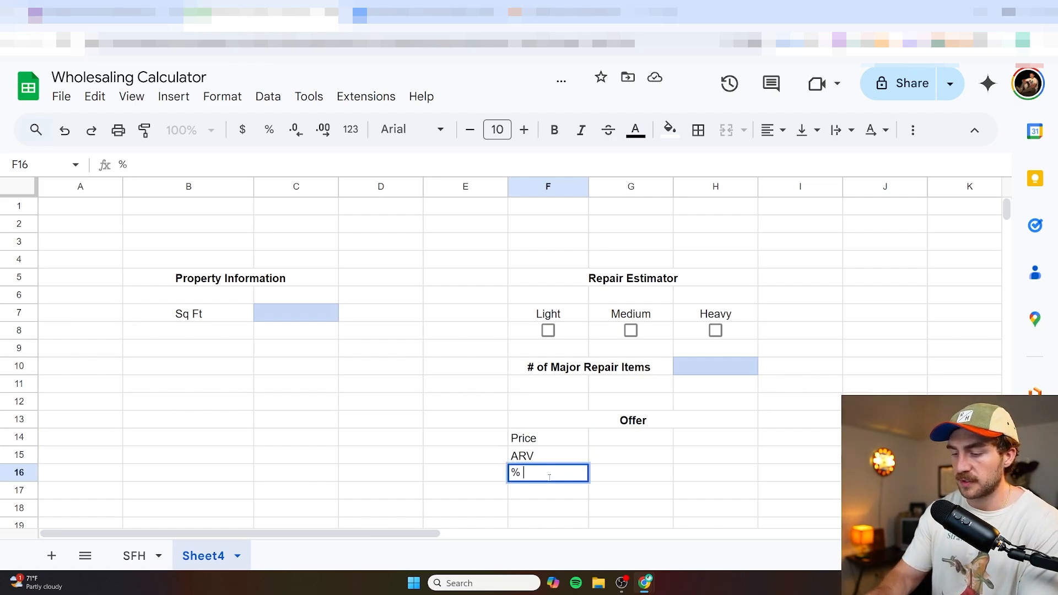
{"action": "type", "text": "% of ARV (Buy"}
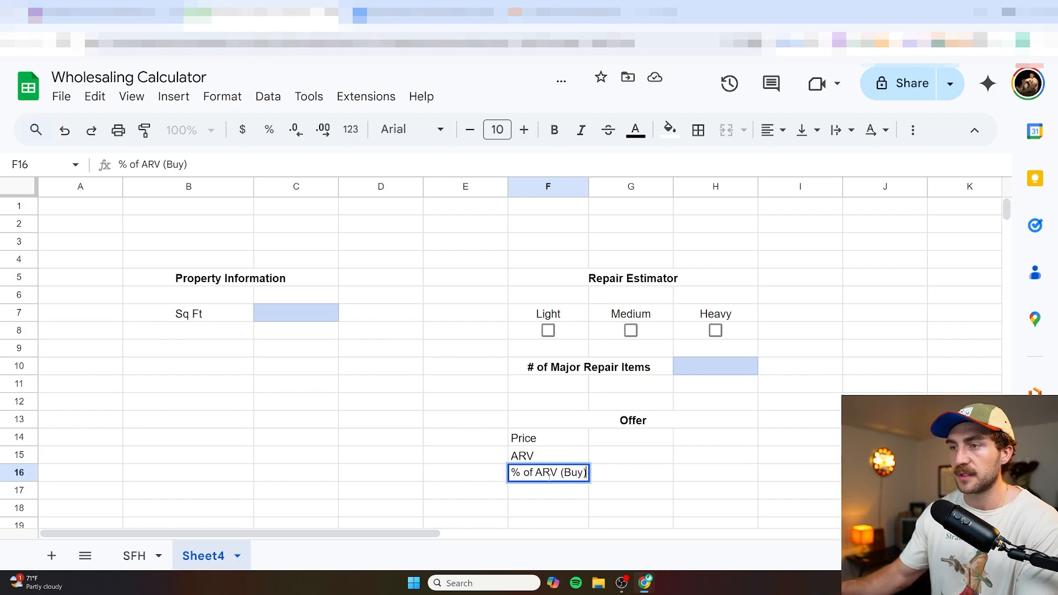
{"action": "key", "text": "Return"}
{"action": "type", "text": "Re"}
{"action": "type", "text": "pairs"}
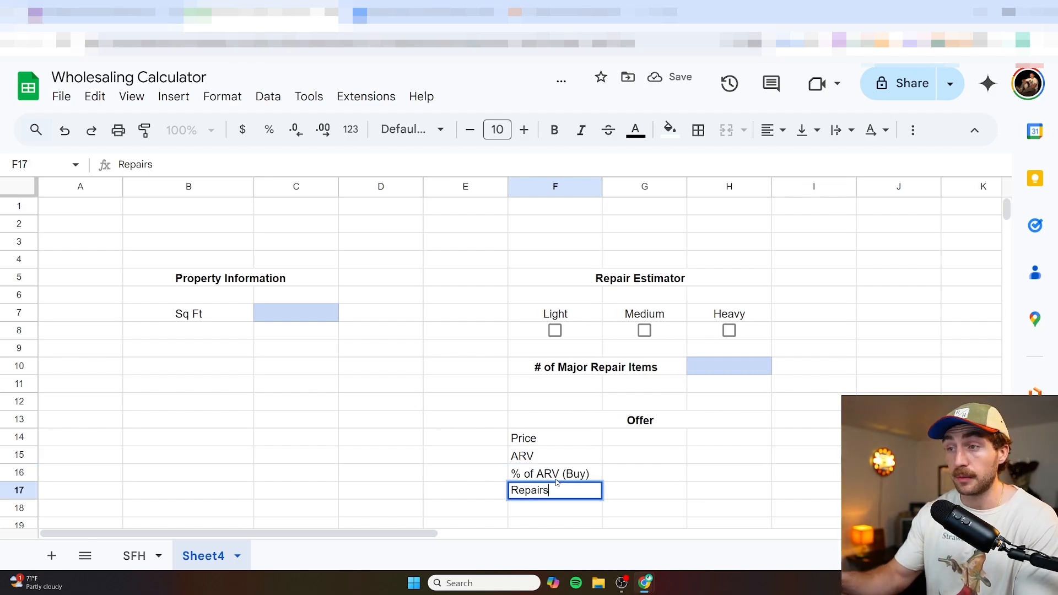
{"action": "key", "text": "Return"}
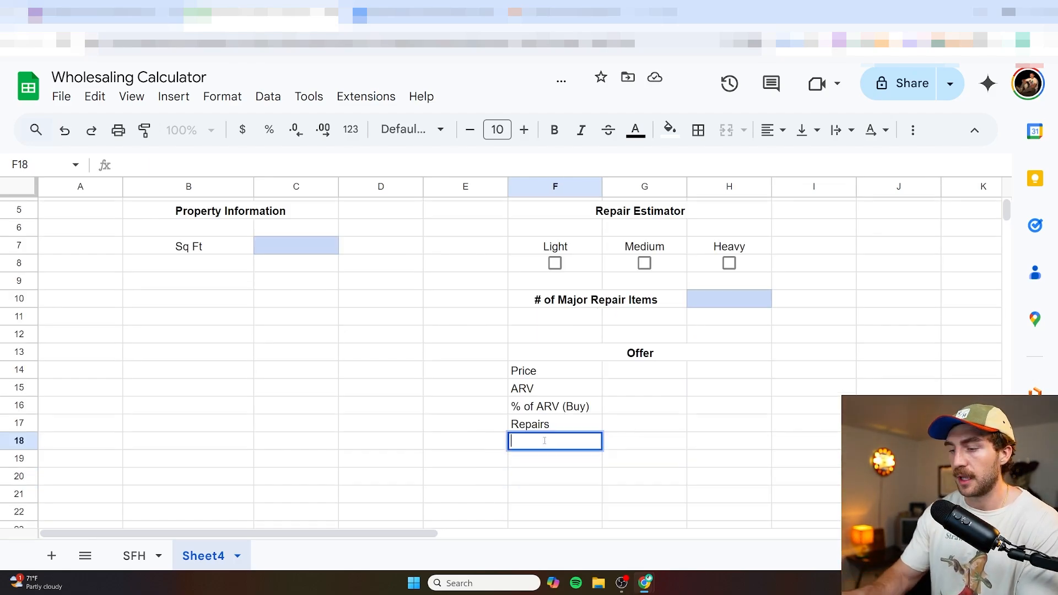
{"action": "type", "text": "IAO"}
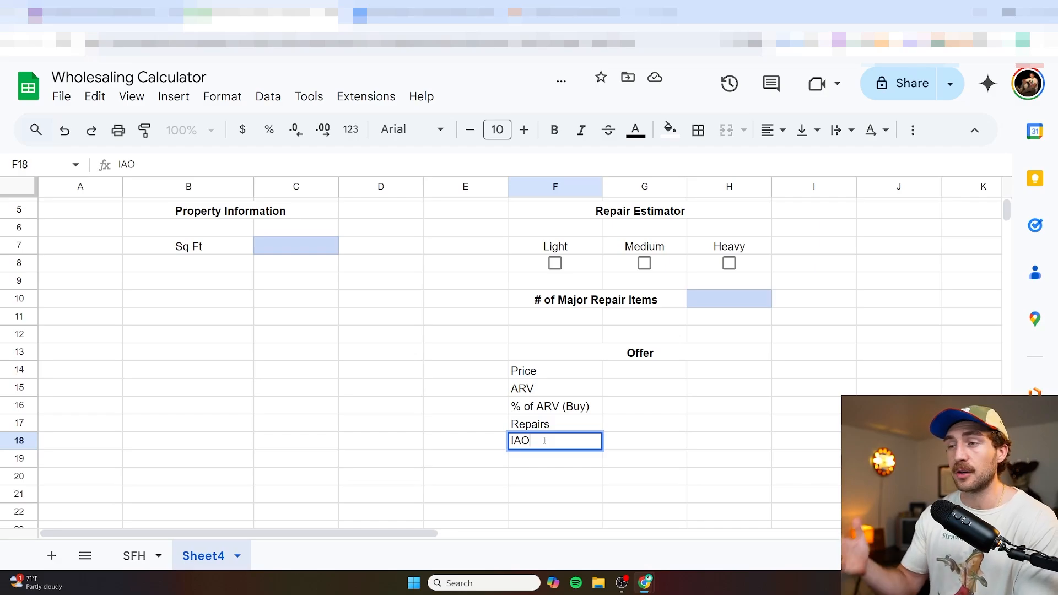
{"action": "left_click", "coordinate": [606, 471]}
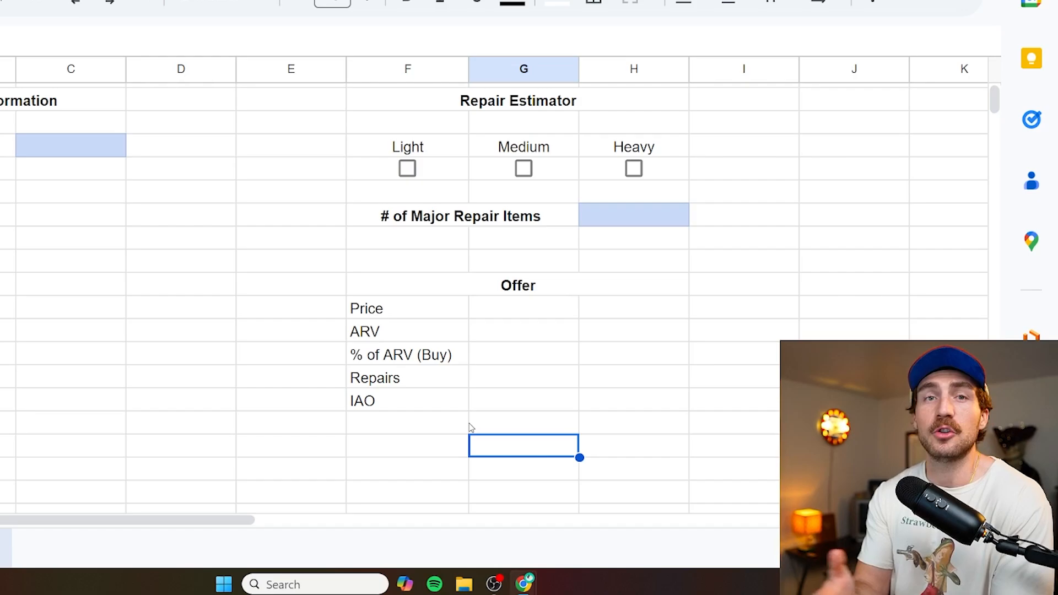
Make the IAO label in F18 bold
{"action": "left_click", "coordinate": [389, 401]}
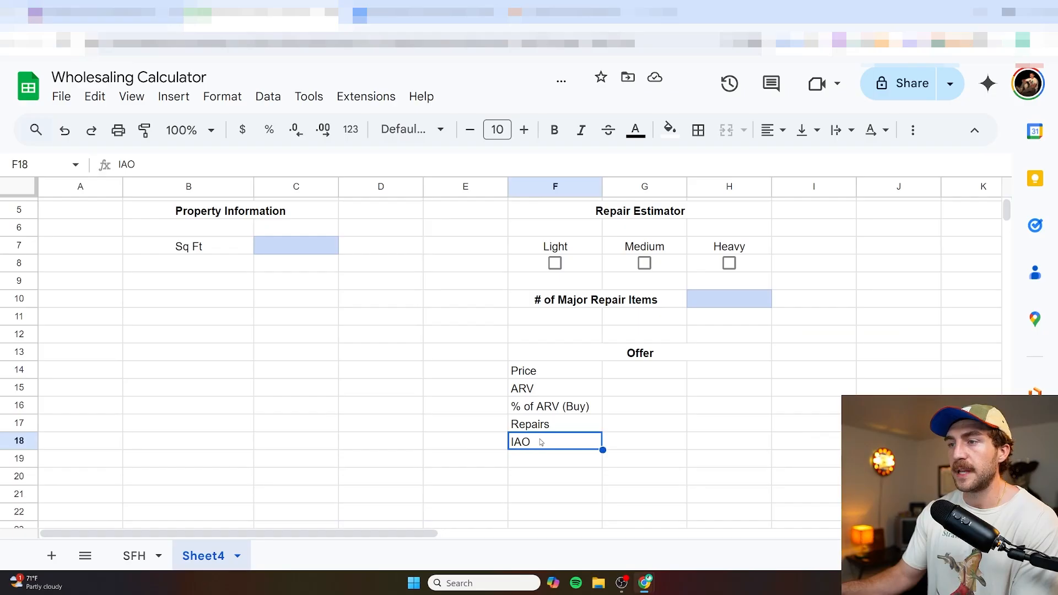
{"action": "left_click", "coordinate": [553, 130]}
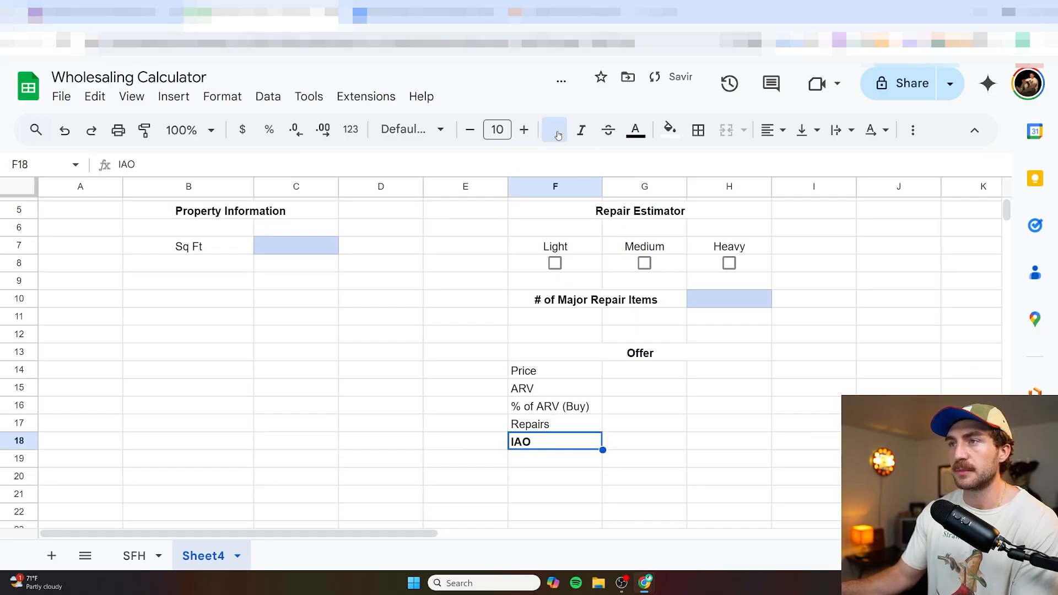
{"action": "left_click", "coordinate": [604, 445]}
Fill the Price, ARV and % of ARV (Buy) input cells G14:G16 with the same light blue
{"action": "left_click_drag", "start_coordinate": [638, 372], "coordinate": [644, 406]}
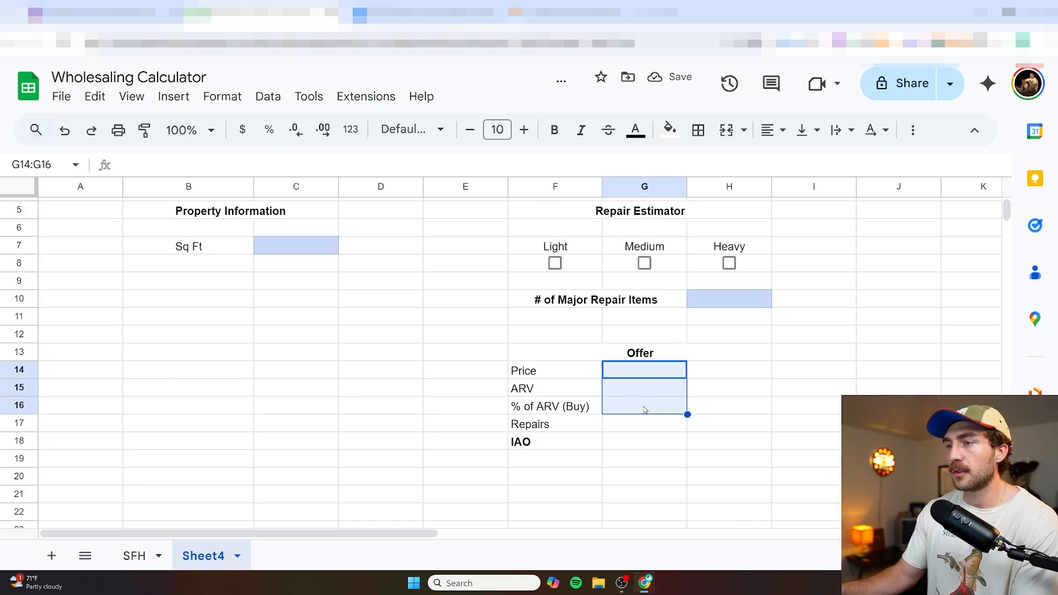
{"action": "left_click", "coordinate": [670, 132]}
{"action": "left_click", "coordinate": [784, 236]}
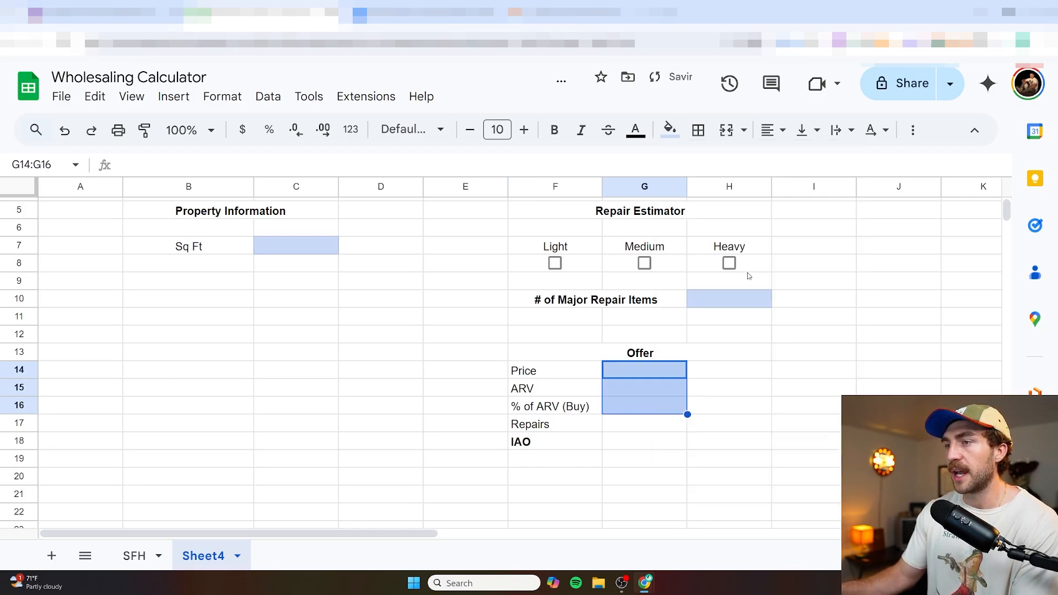
Enter the formula =IF(F8, 20*C7,) in G17 to calculate Repairs from the Light checkbox and the square footage
{"action": "left_click", "coordinate": [643, 426]}
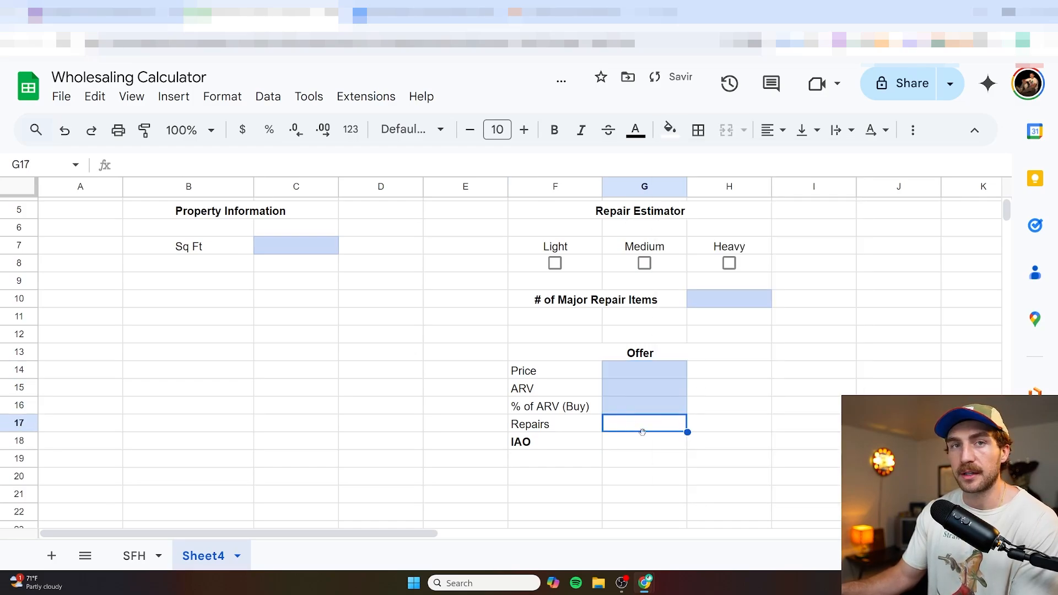
{"action": "left_click", "coordinate": [697, 439]}
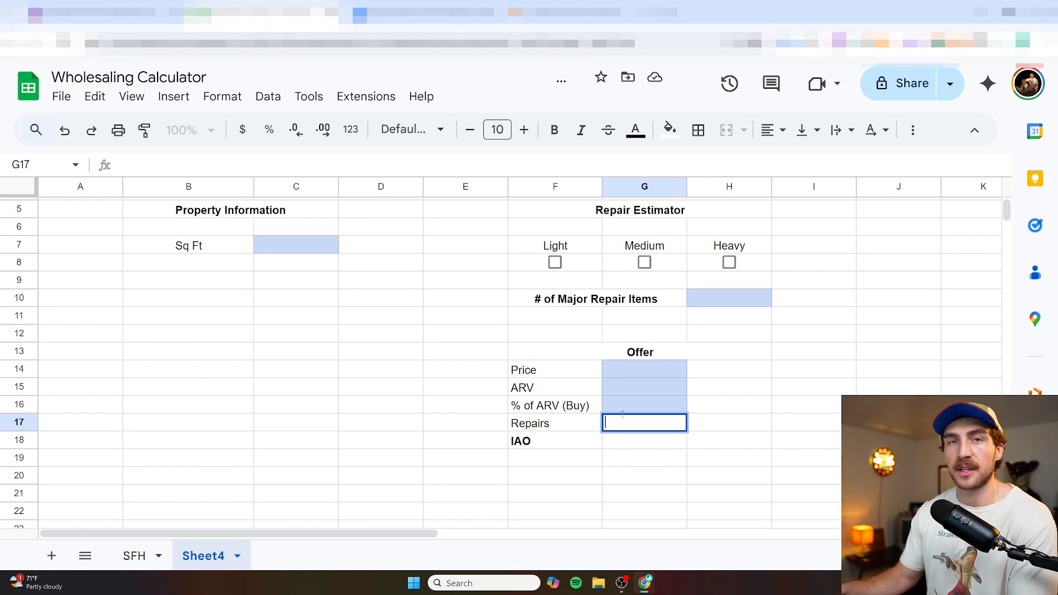
{"action": "left_click", "coordinate": [645, 263]}
{"action": "left_click", "coordinate": [644, 262]}
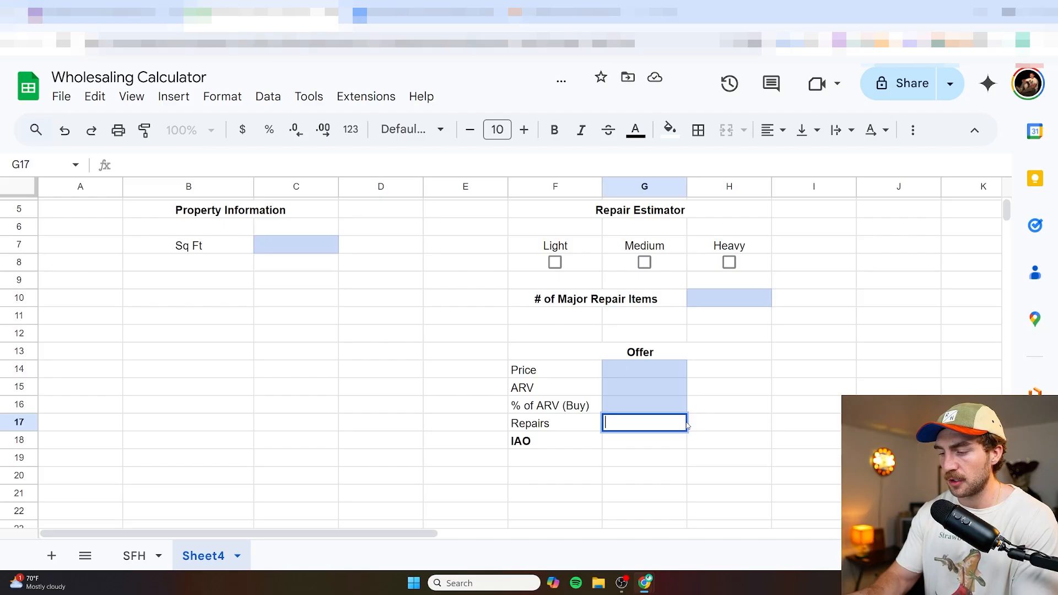
{"action": "type", "text": "=IF"}
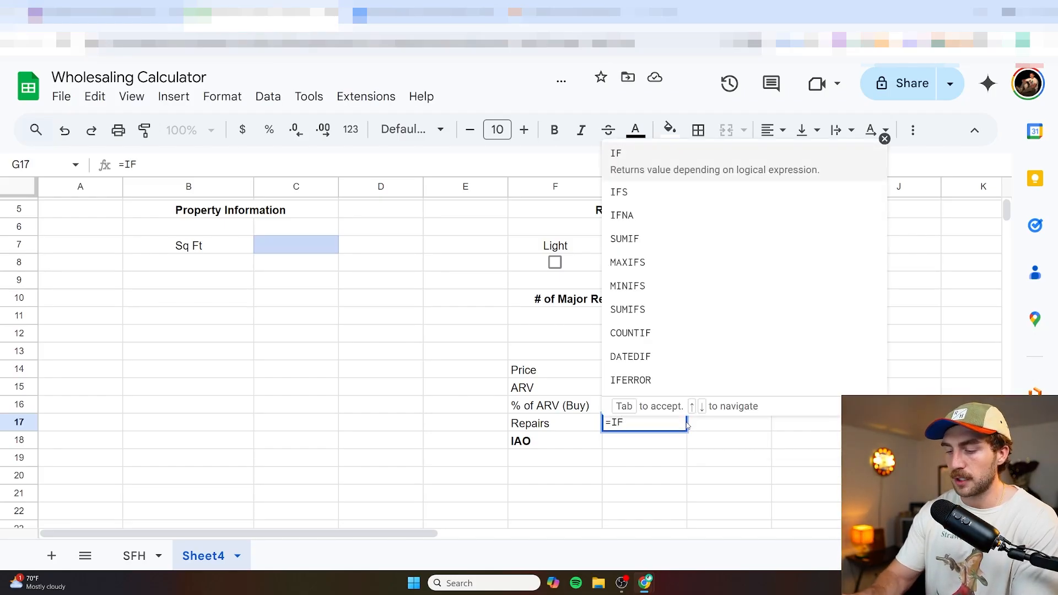
{"action": "type", "text": "("}
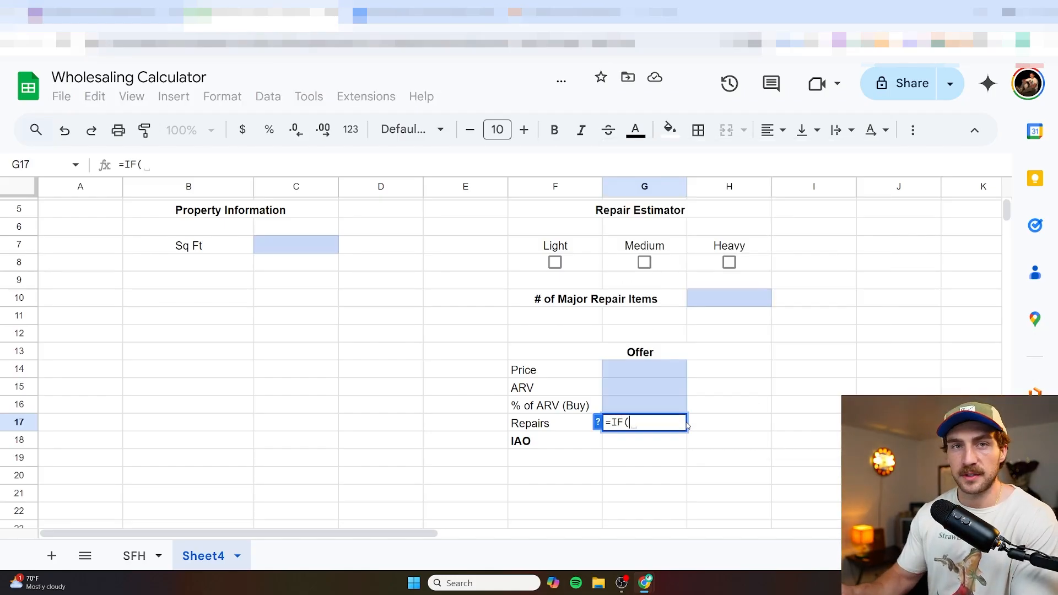
{"action": "left_click", "coordinate": [554, 262]}
{"action": "type", "text": ", "}
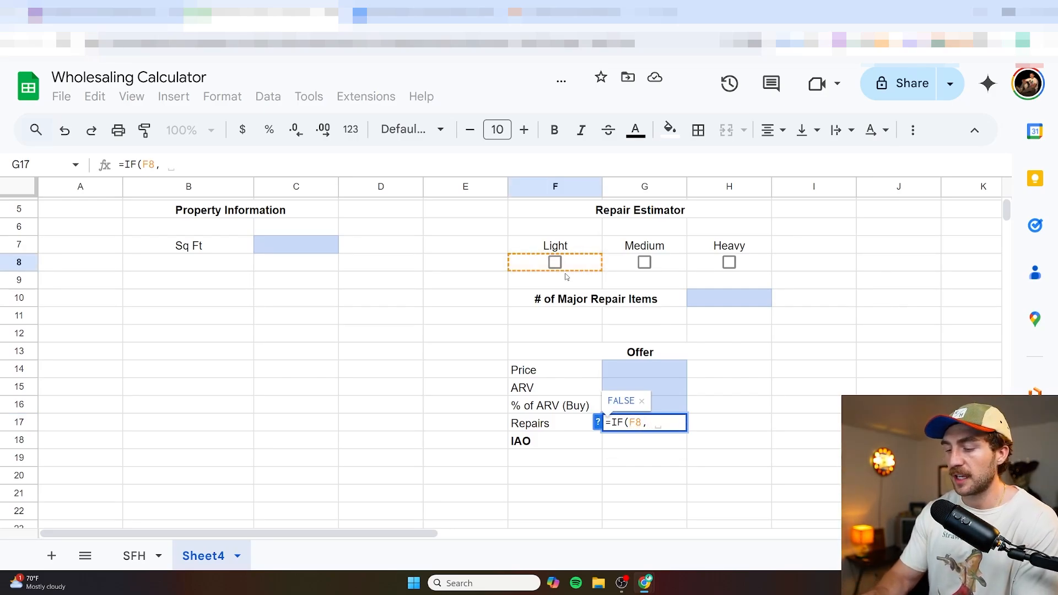
{"action": "type", "text": "20"}
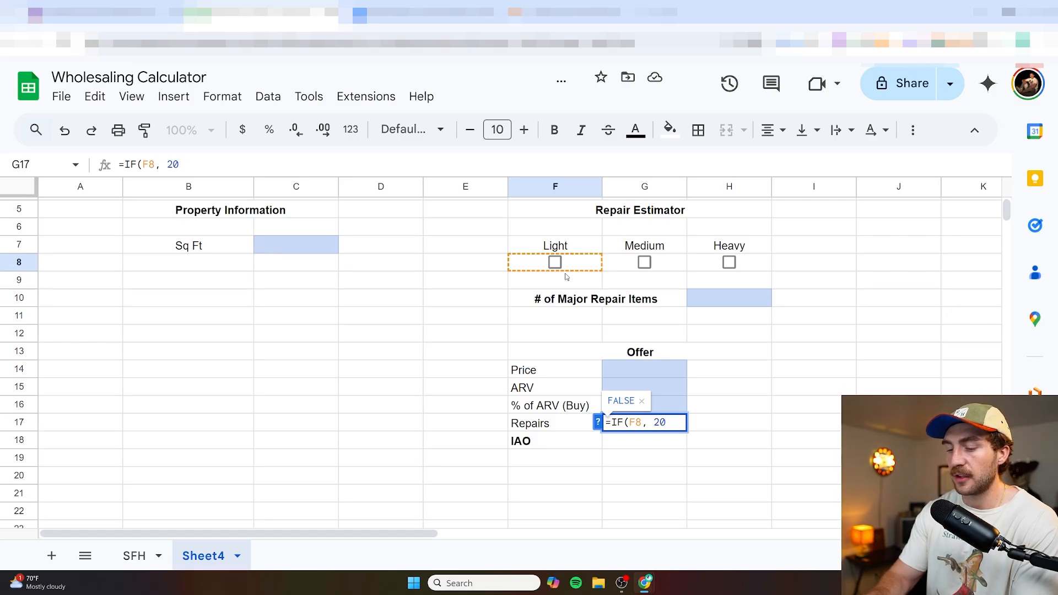
{"action": "type", "text": "*"}
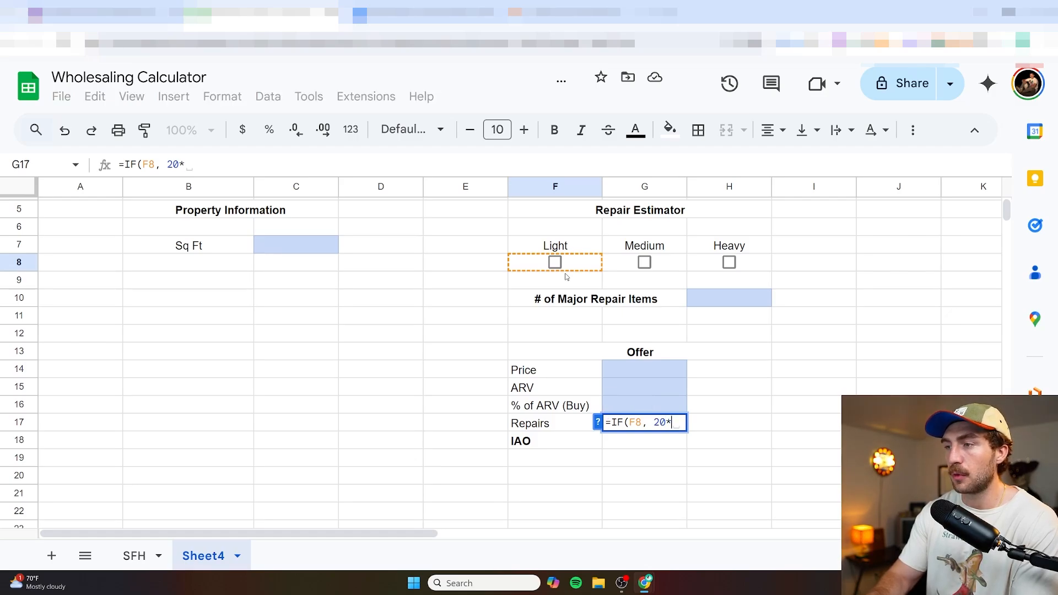
{"action": "left_click", "coordinate": [285, 243]}
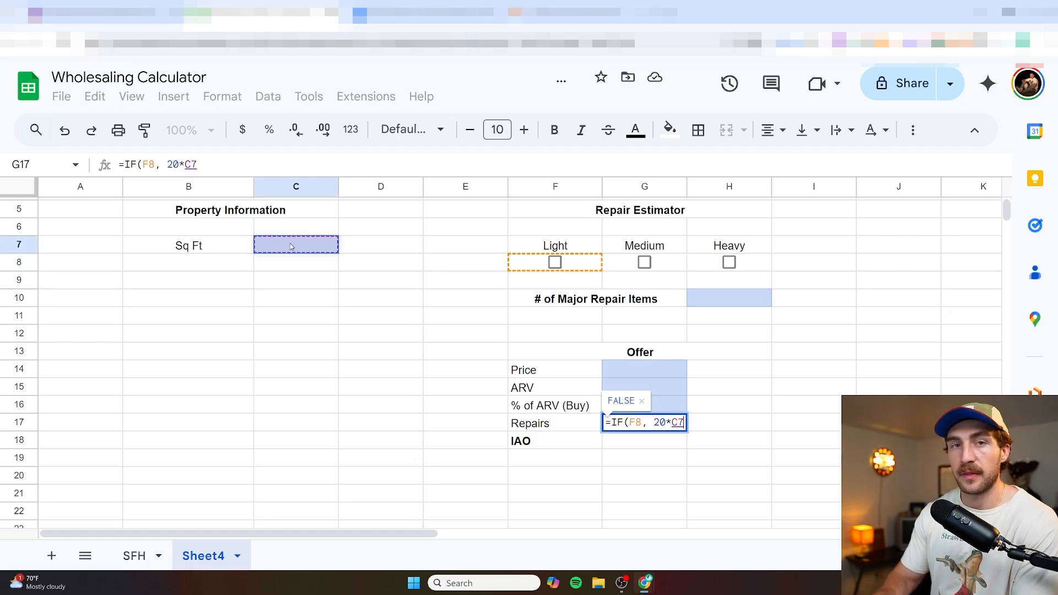
{"action": "type", "text": ","}
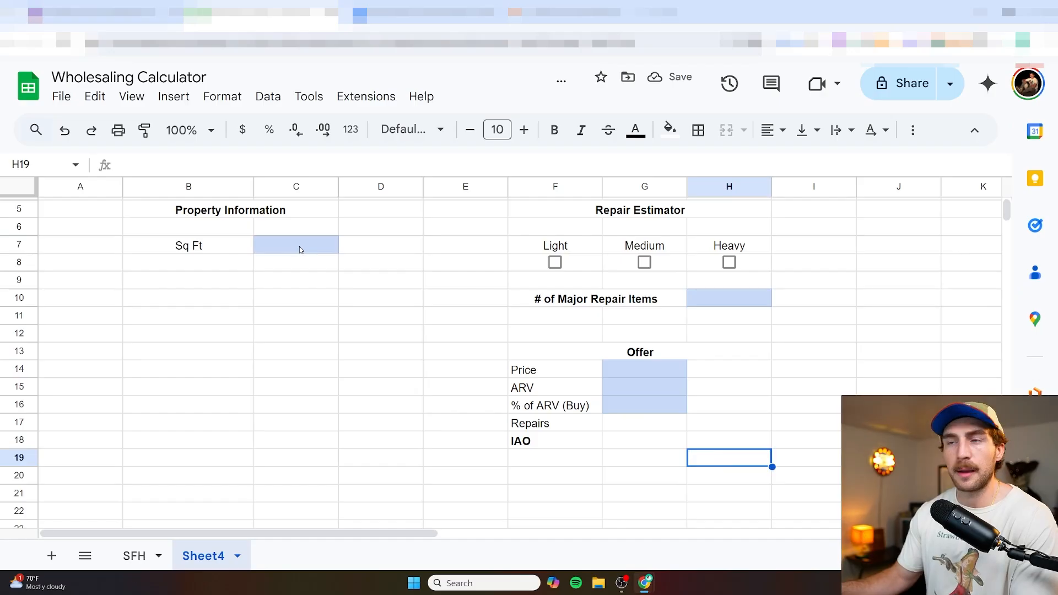
Enter 2000 as the Sq Ft in C7 and tick the Light checkbox to test the Repairs formula
{"action": "left_click", "coordinate": [298, 245]}
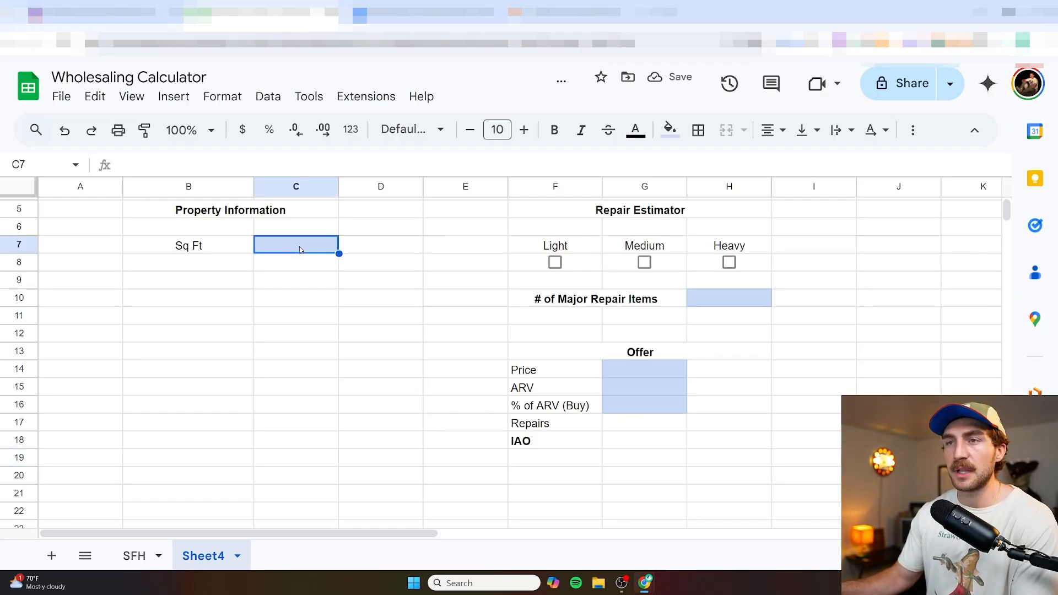
{"action": "type", "text": "2000"}
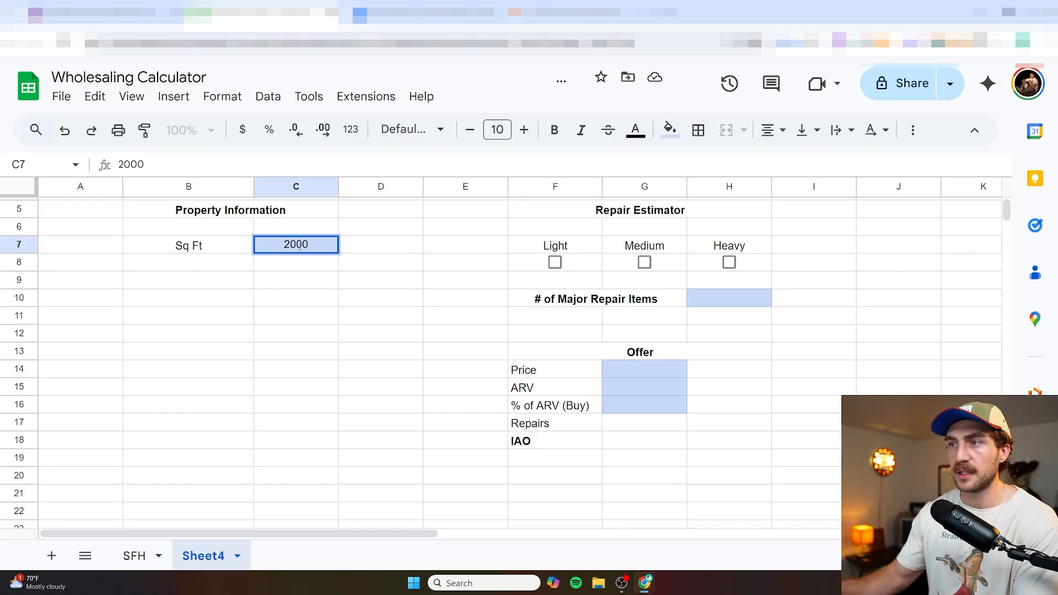
{"action": "left_click", "coordinate": [490, 264]}
{"action": "left_click", "coordinate": [554, 262]}
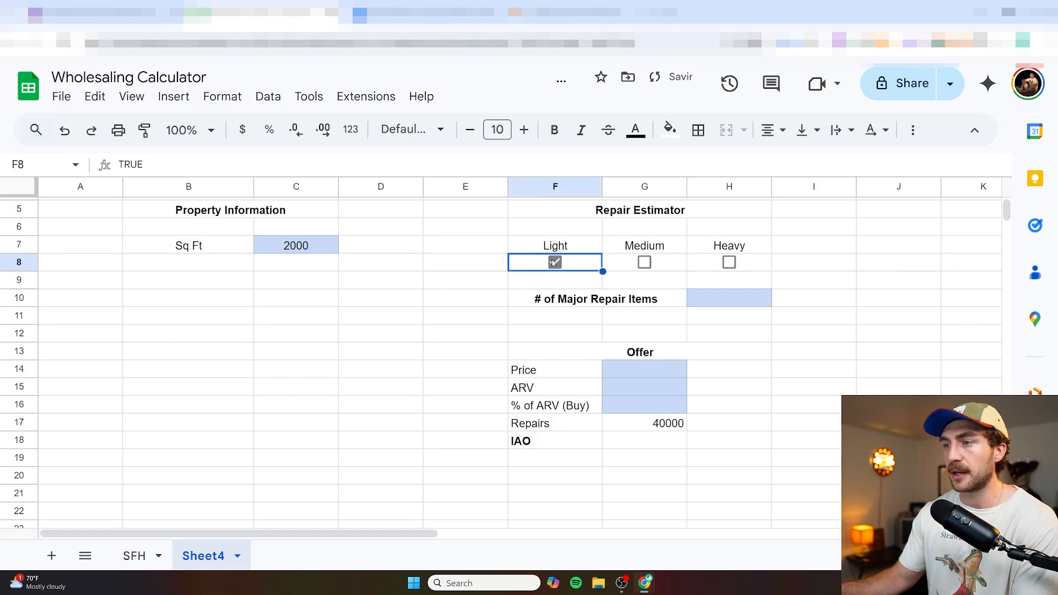
Extend the Repairs formula in G17 with a nested IF for the Medium checkbox G8, using 30 and the square footage in C7
{"action": "left_click", "coordinate": [668, 430]}
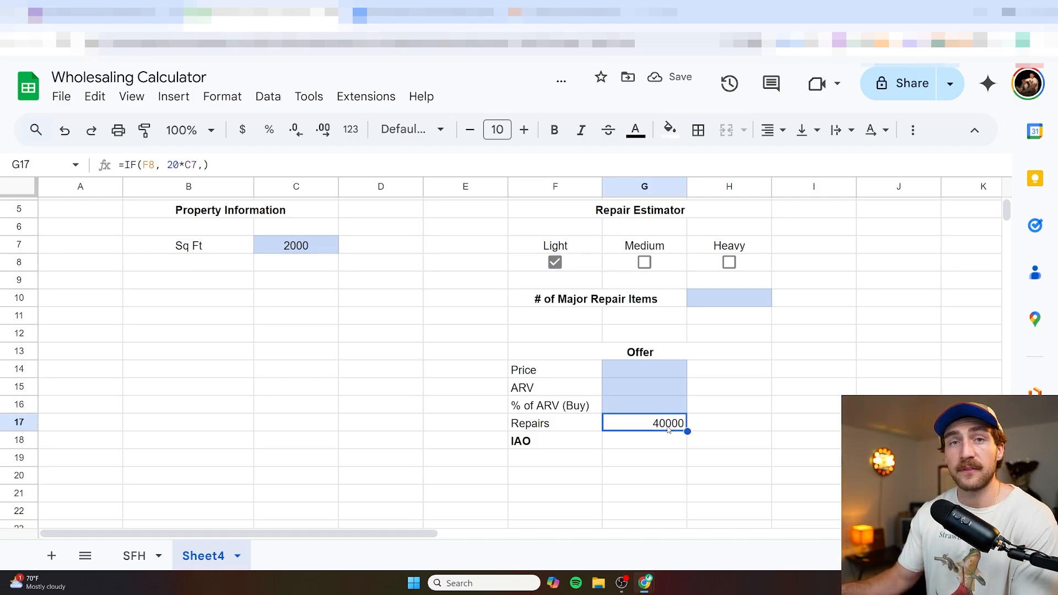
{"action": "double_click", "coordinate": [668, 426]}
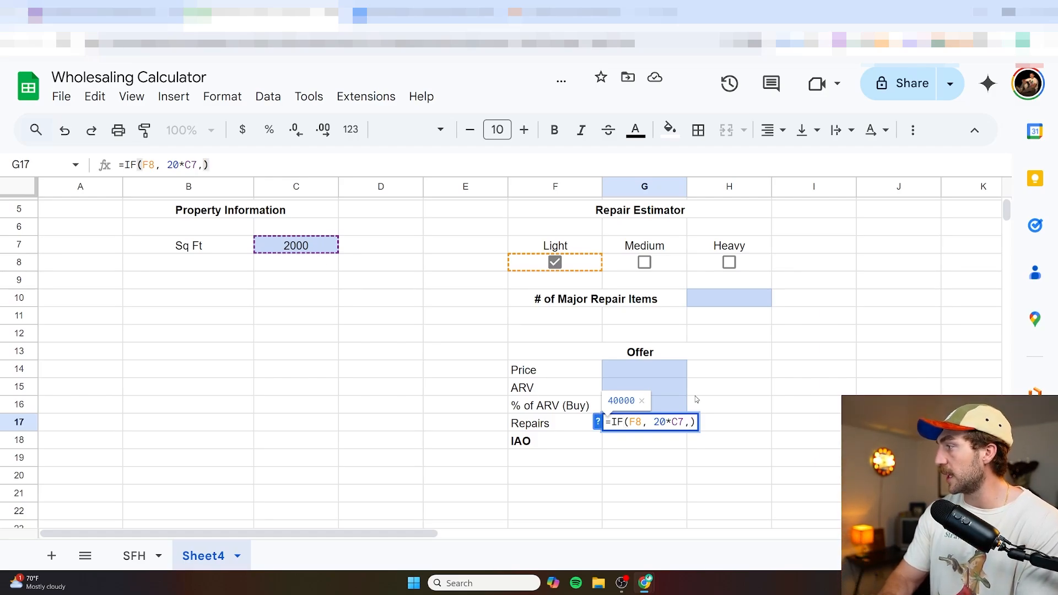
{"action": "type", "text": "IF("}
{"action": "left_click", "coordinate": [644, 263]}
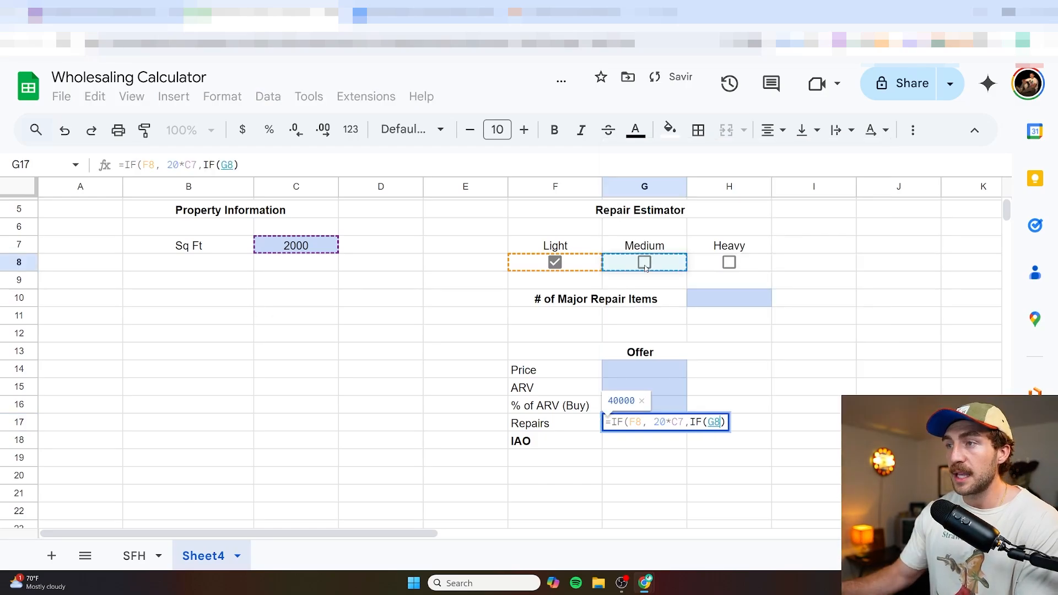
{"action": "type", "text": ", "}
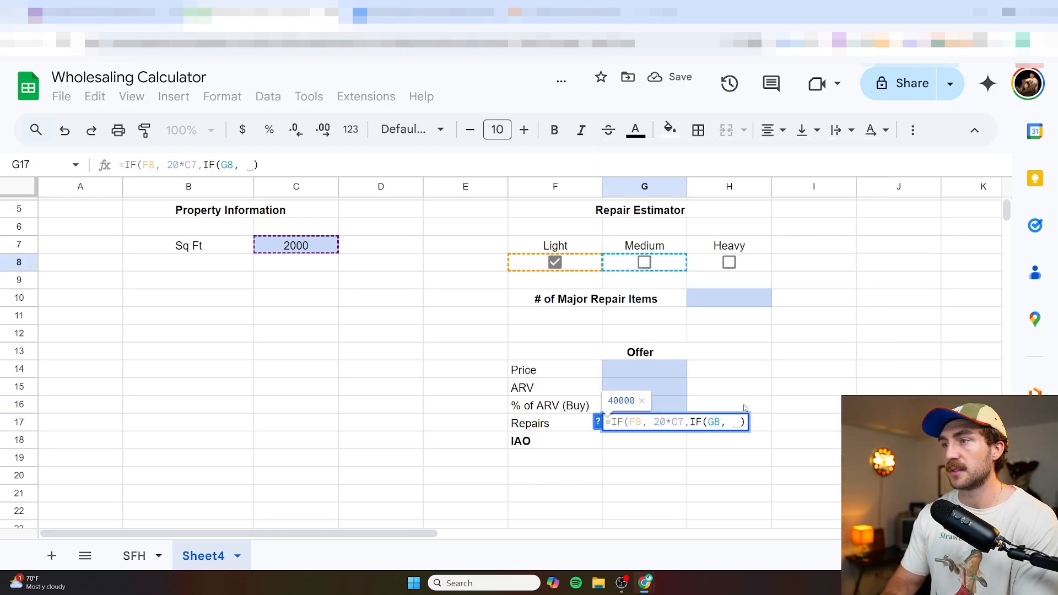
{"action": "type", "text": "30&"}
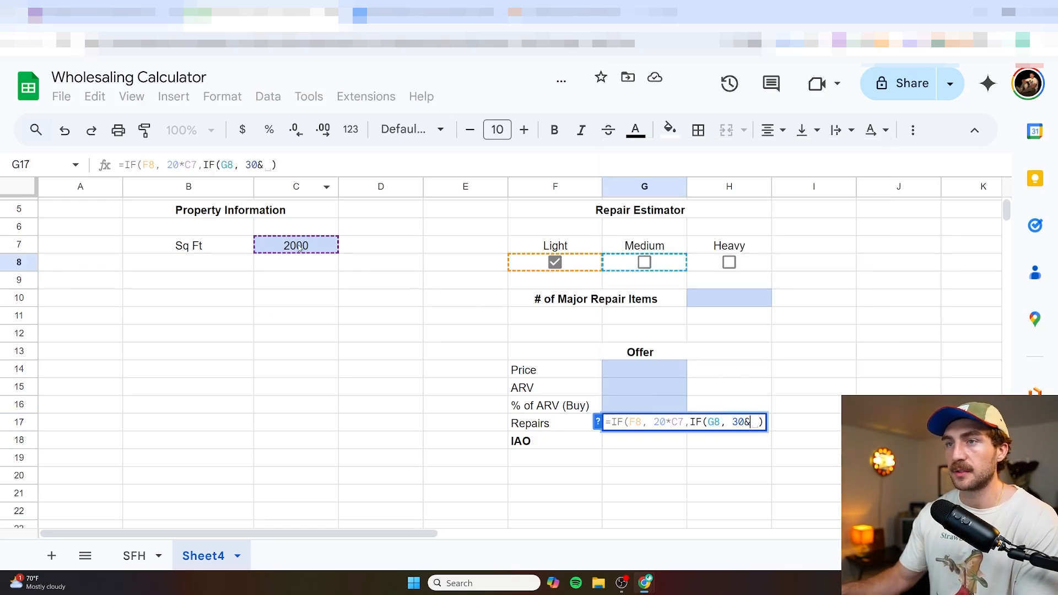
{"action": "left_click", "coordinate": [299, 247]}
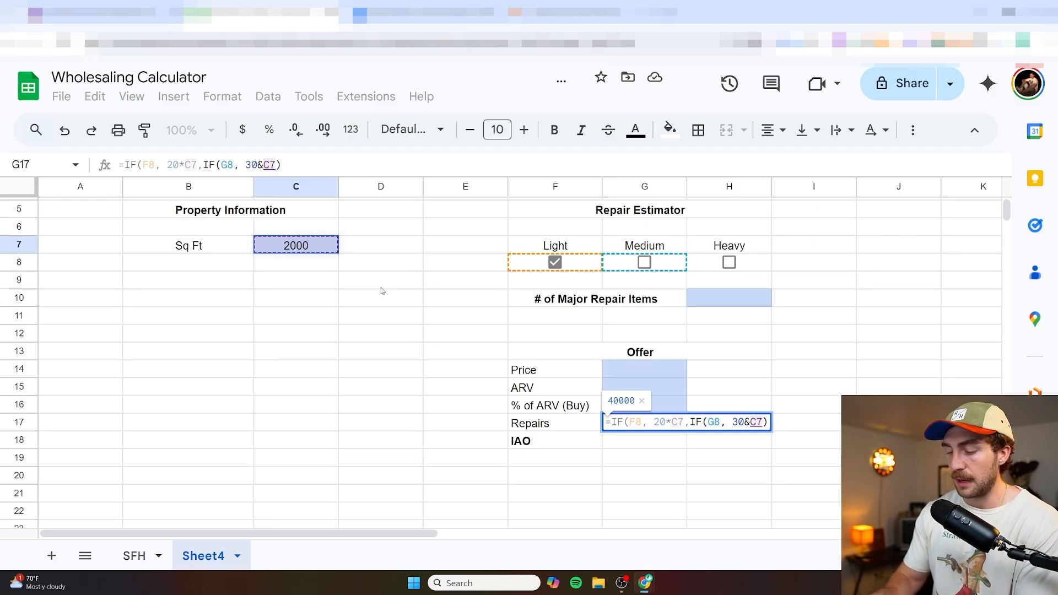
Add the Heavy checkbox case and complete the G17 formula as =IF(F8, 20*C7,IF(G8, 30*C7, IF(H8, 40*C7)))
{"action": "type", "text": ", IF"}
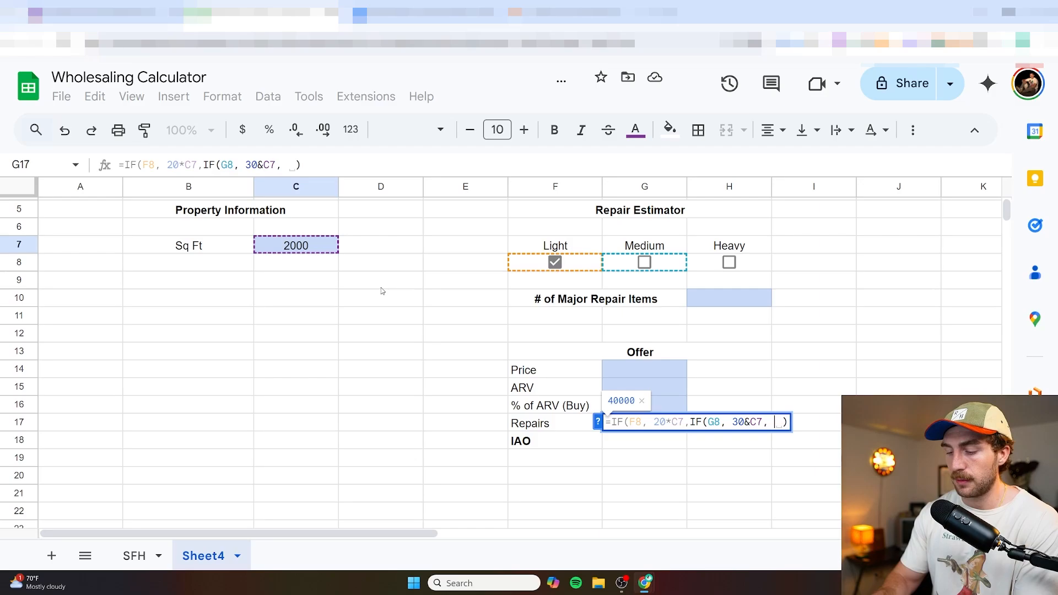
{"action": "key", "text": "Tab"}
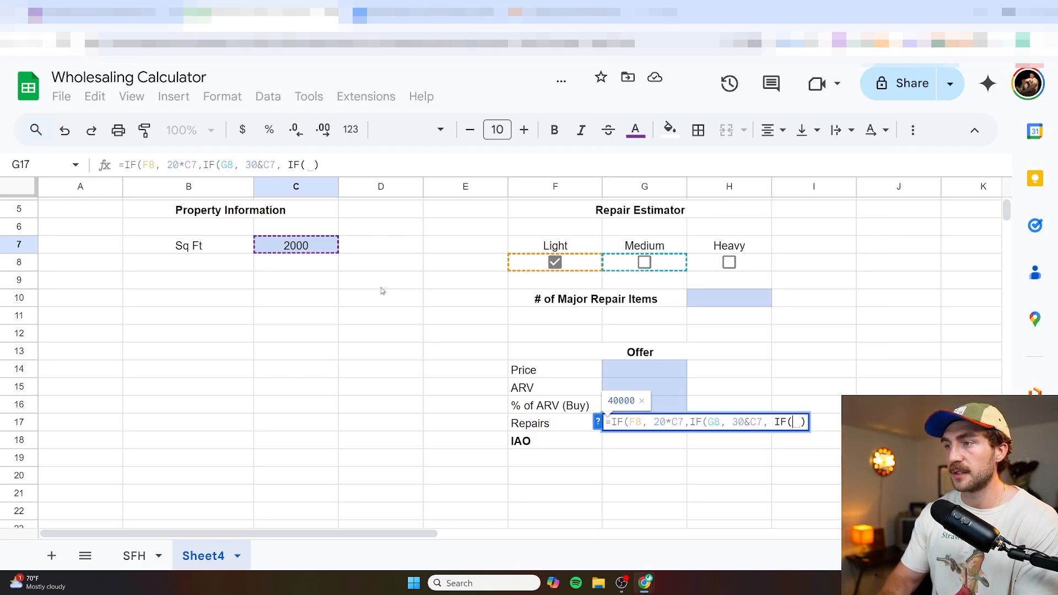
{"action": "left_click", "coordinate": [729, 263]}
{"action": "type", "text": ", "}
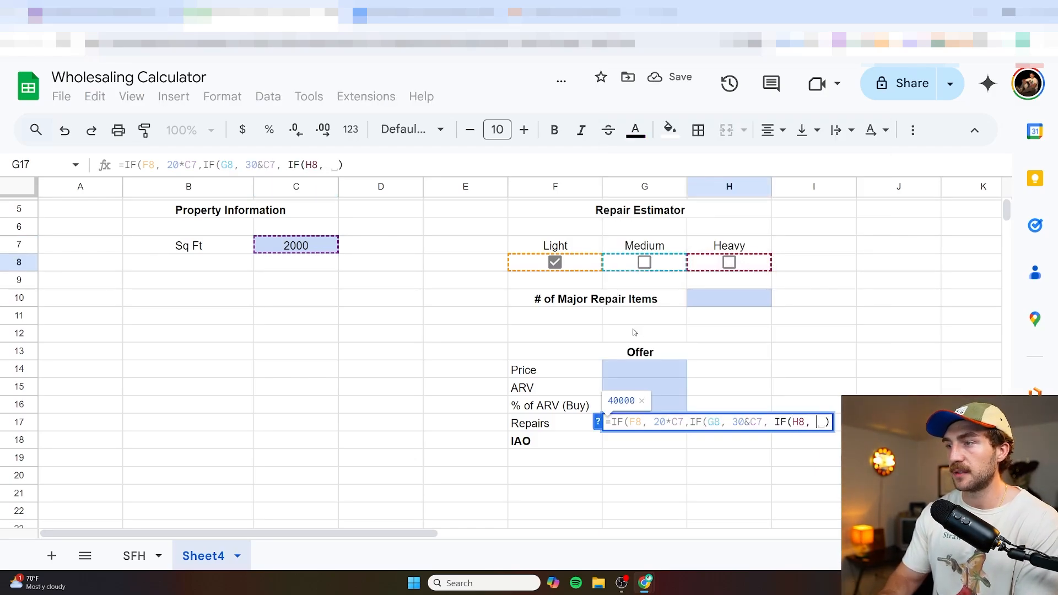
{"action": "type", "text": "40"}
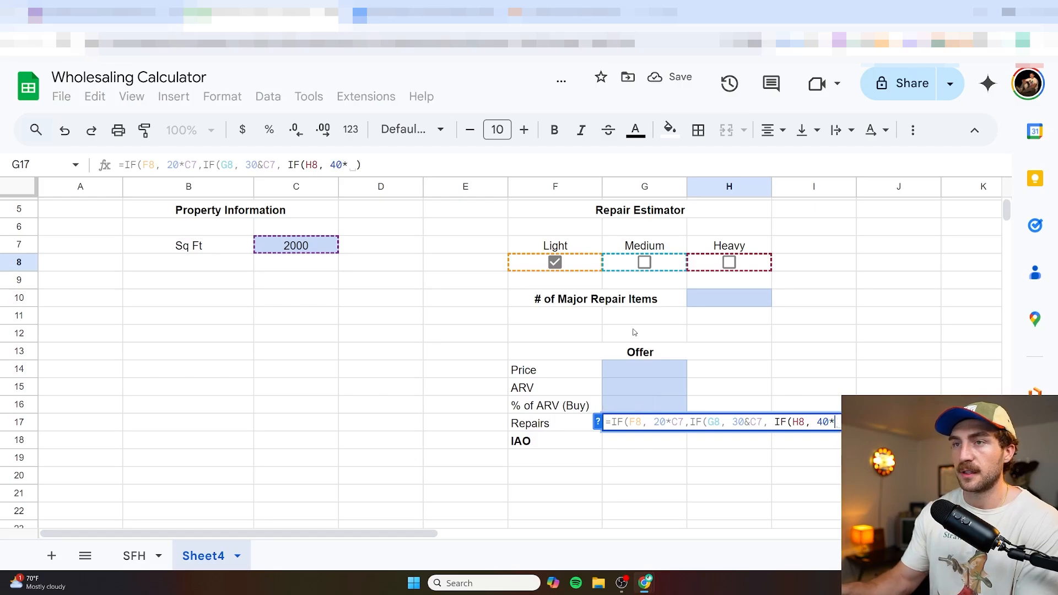
{"action": "type", "text": "*"}
{"action": "left_click", "coordinate": [272, 242]}
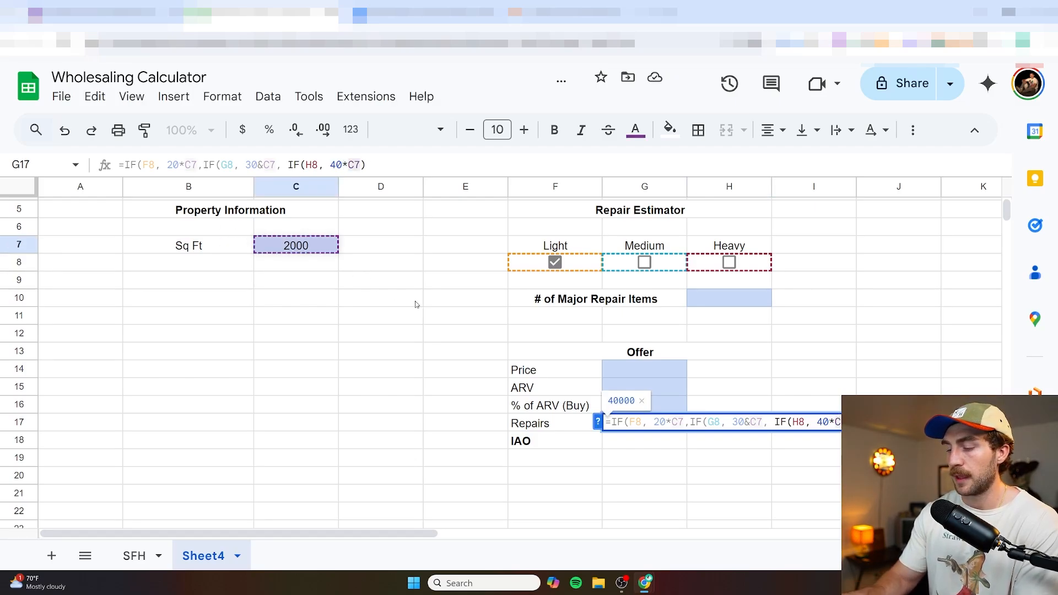
{"action": "type", "text": "))"}
{"action": "key", "text": "Return"}
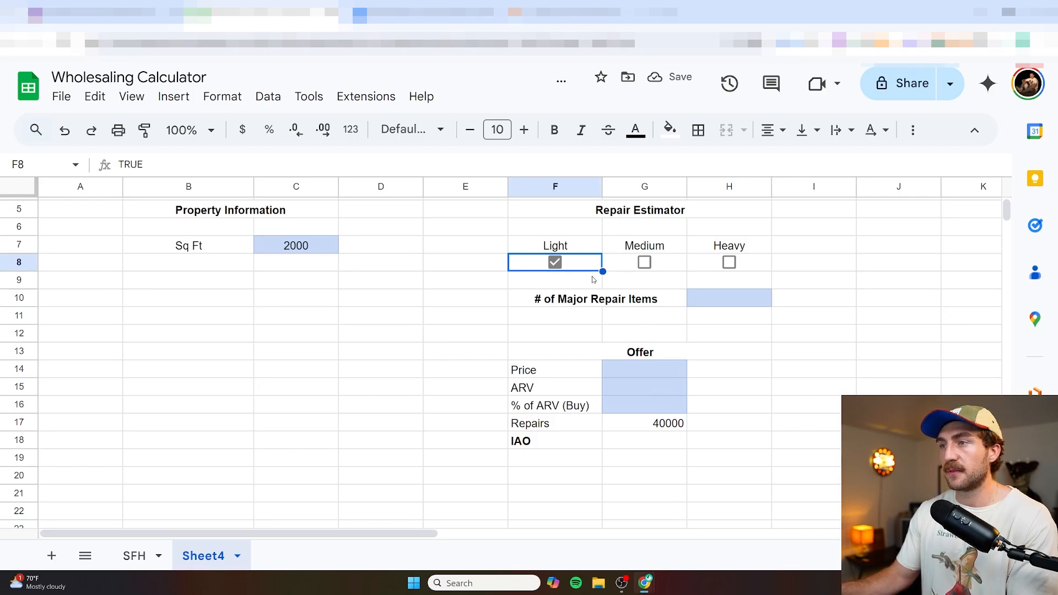
Test the Repairs formula by unticking Light and switching the Medium and Heavy checkboxes on and off in turn
{"action": "left_click", "coordinate": [557, 264]}
{"action": "left_click", "coordinate": [645, 264]}
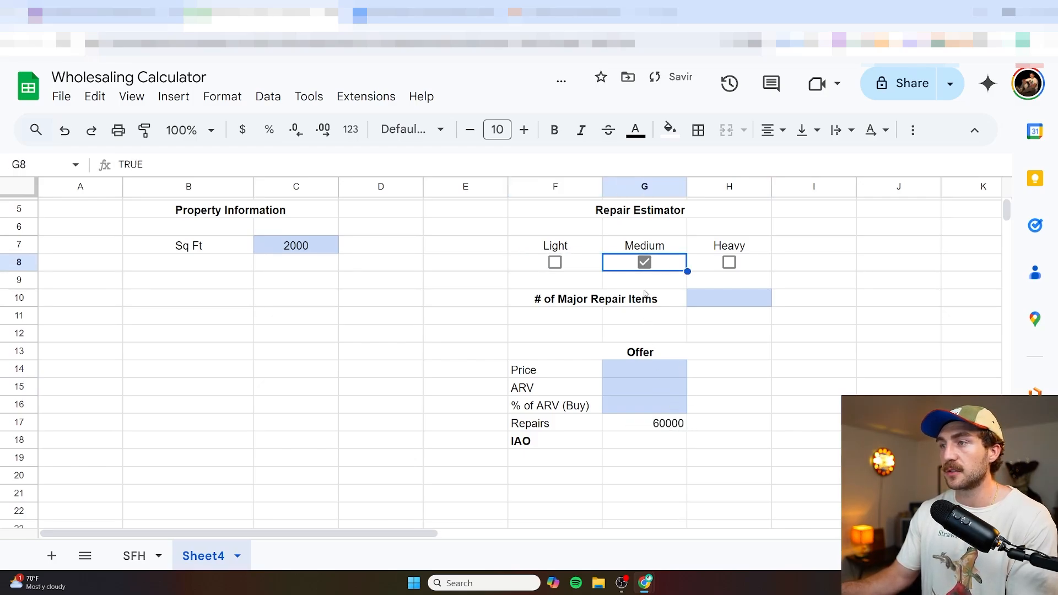
{"action": "left_click", "coordinate": [644, 263]}
{"action": "left_click", "coordinate": [729, 262]}
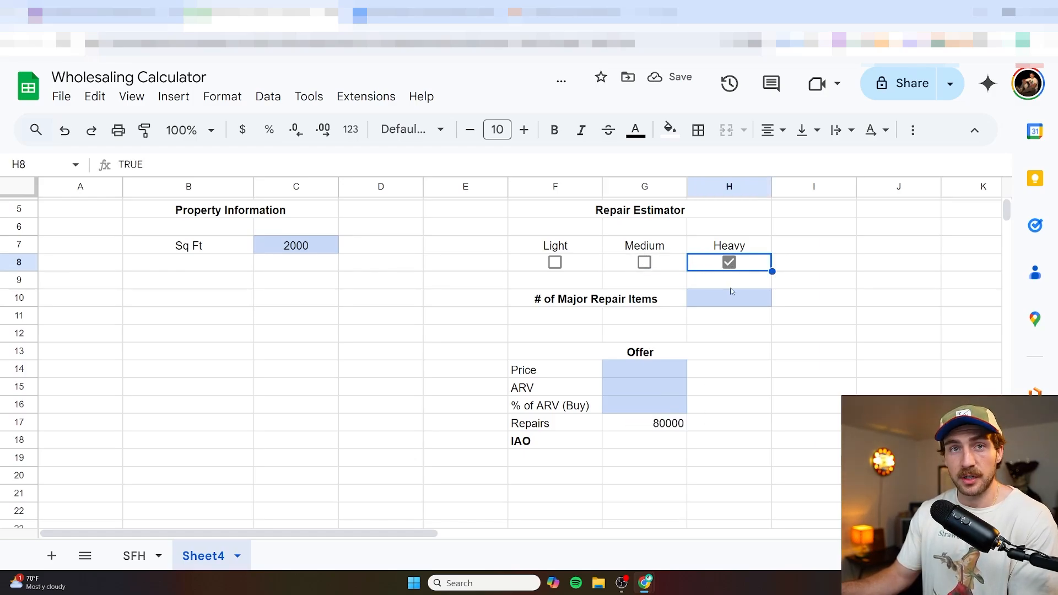
{"action": "left_click", "coordinate": [729, 263]}
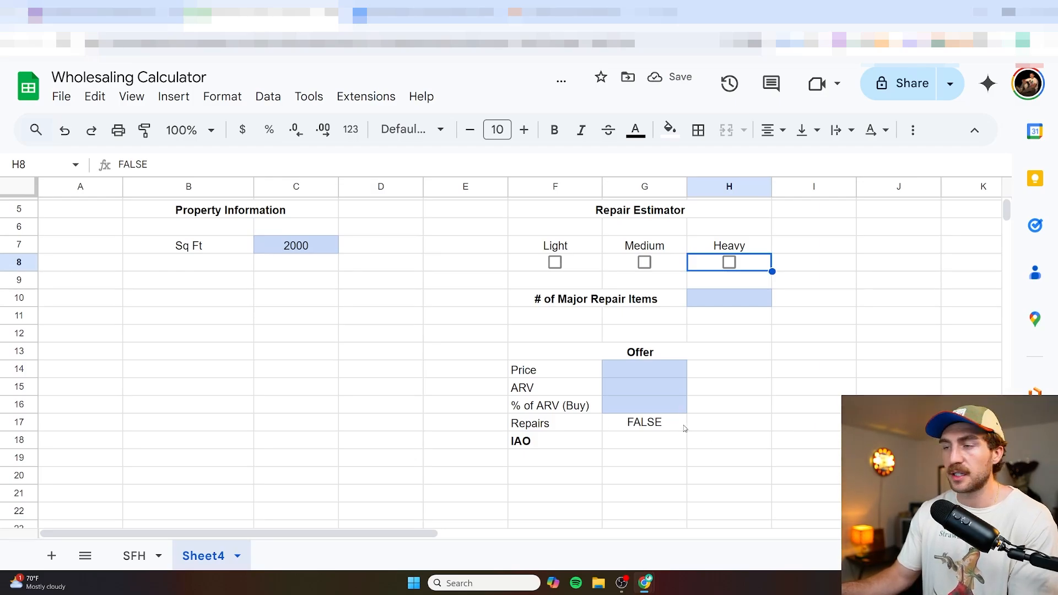
Add an empty string "" as the false result of the innermost IF in G17 and tick the Medium checkbox to check the formula
{"action": "double_click", "coordinate": [654, 433]}
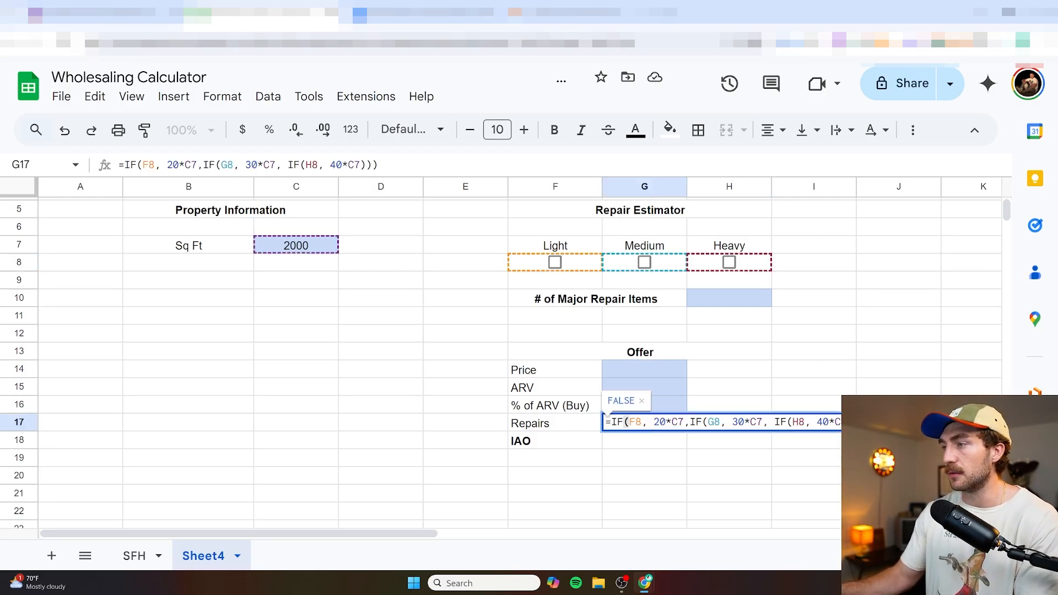
{"action": "left_click", "coordinate": [847, 422]}
{"action": "type", "text": ", "}
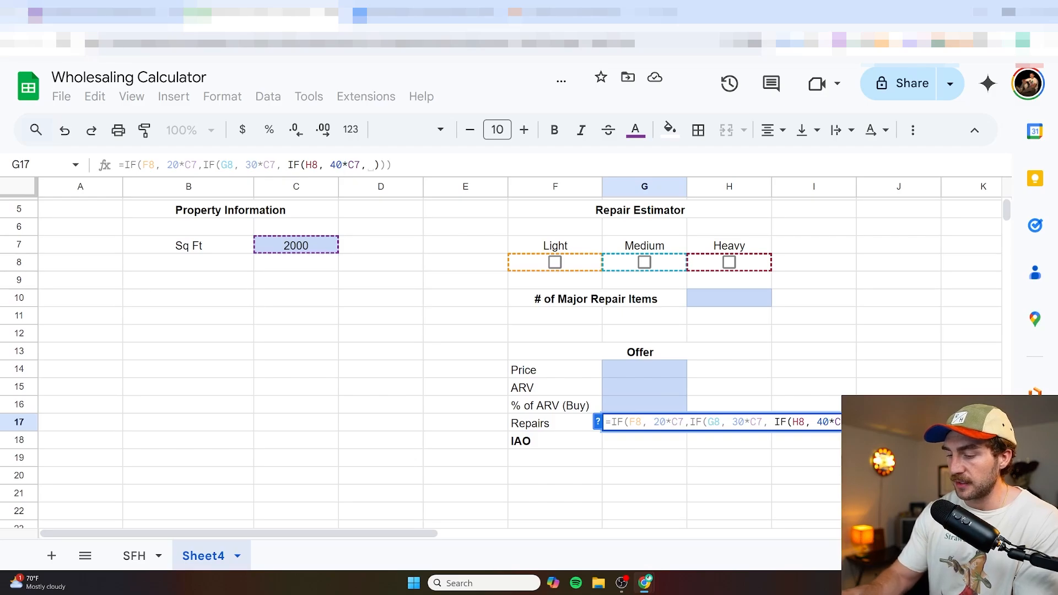
{"action": "type", "text": "\"\""}
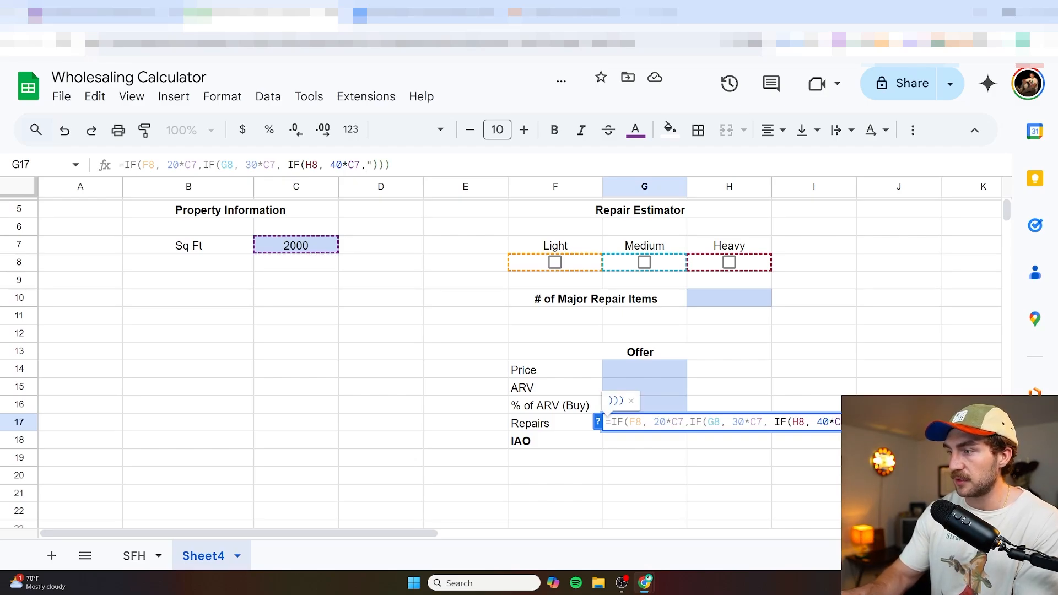
{"action": "type", "text": "\""}
{"action": "key", "text": "Return"}
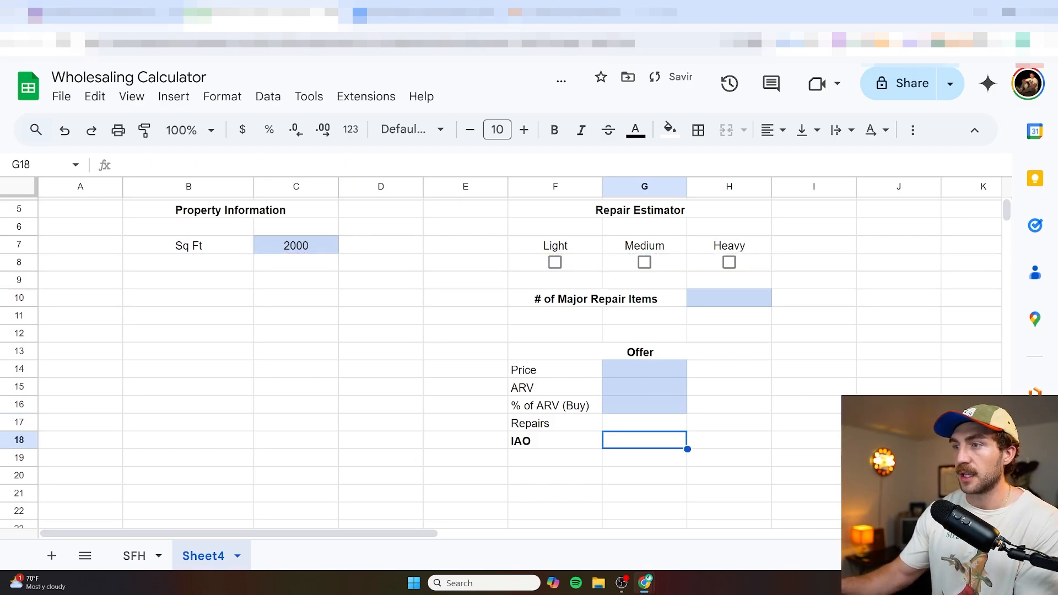
{"action": "left_click", "coordinate": [644, 263]}
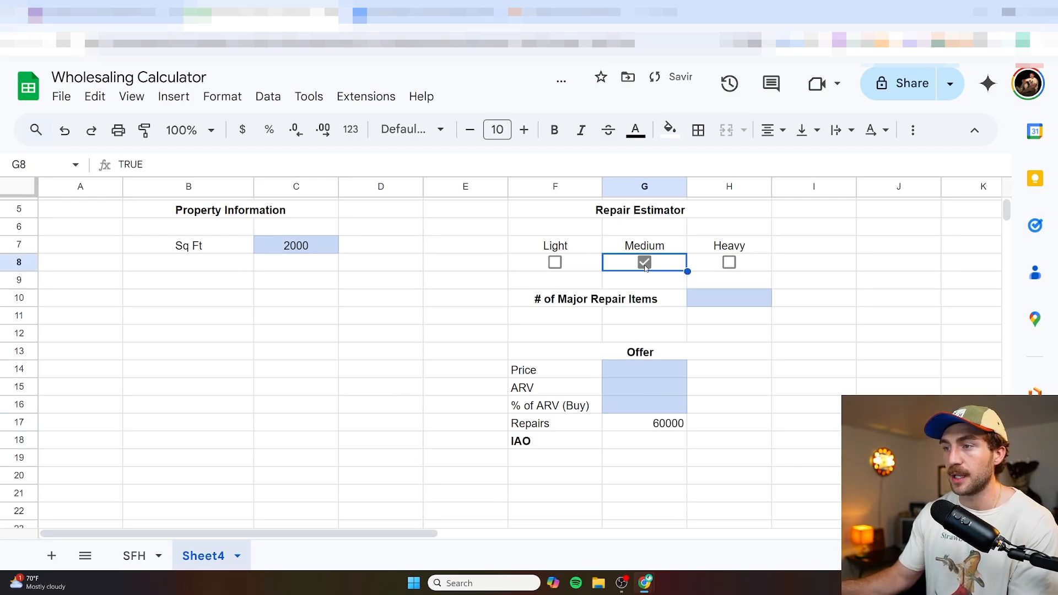
Format the Repairs value in G17 as dollar currency with no decimal places
{"action": "left_click", "coordinate": [666, 424]}
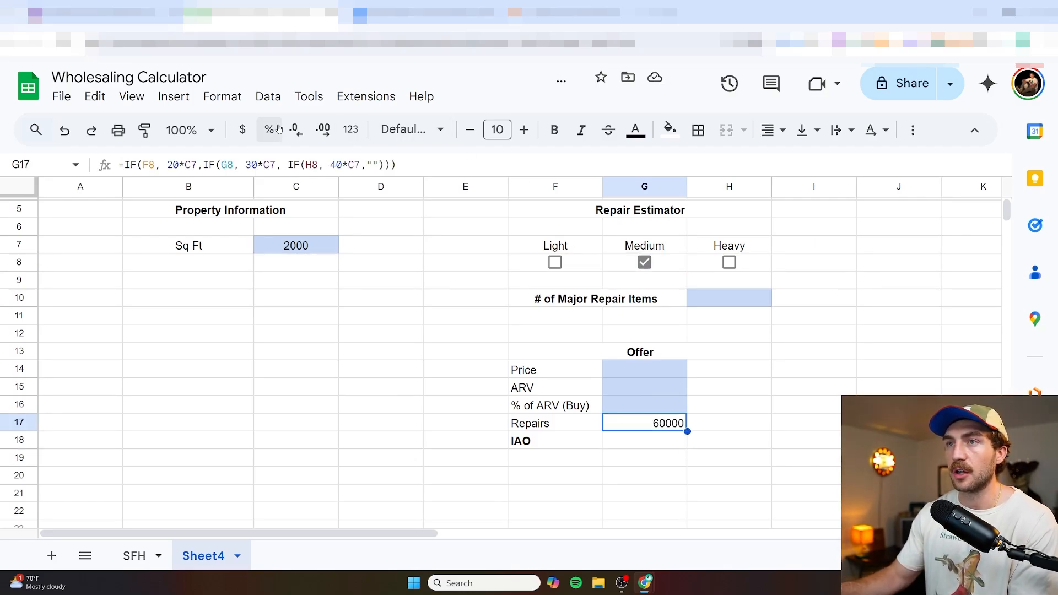
{"action": "left_click", "coordinate": [242, 130]}
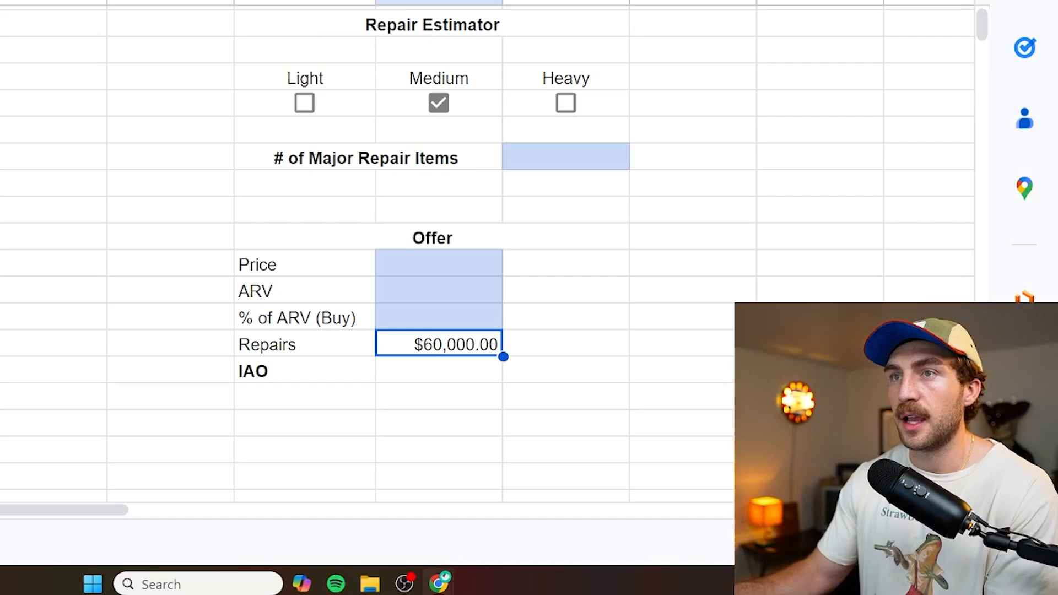
{"action": "double_click", "coordinate": [296, 130]}
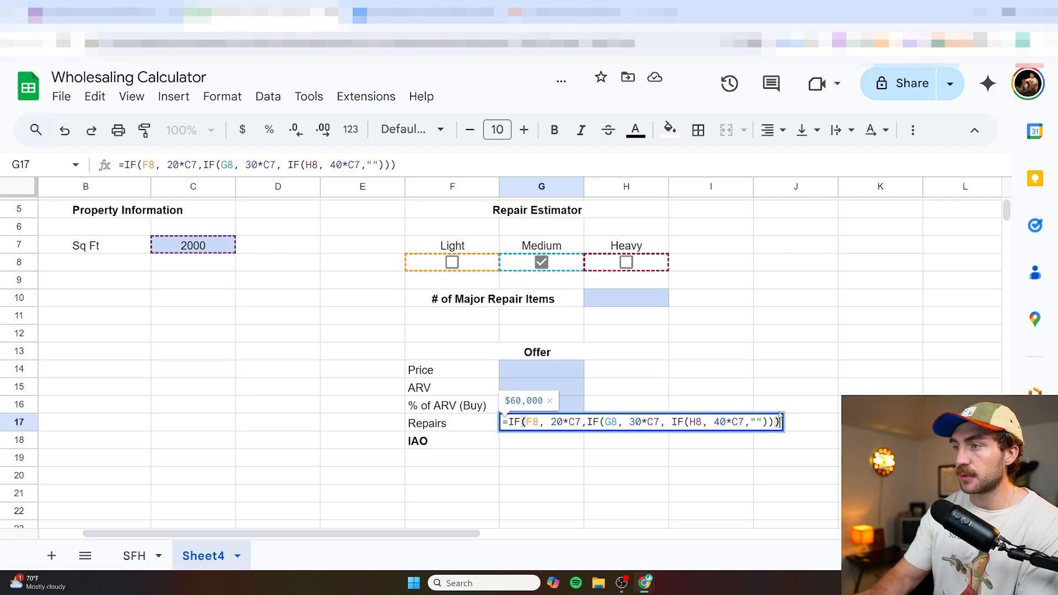
Append +(H10*10000) to the Repairs formula in G17 and enter 2 as the # of Major Repair Items in H10
{"action": "type", "text": "+"}
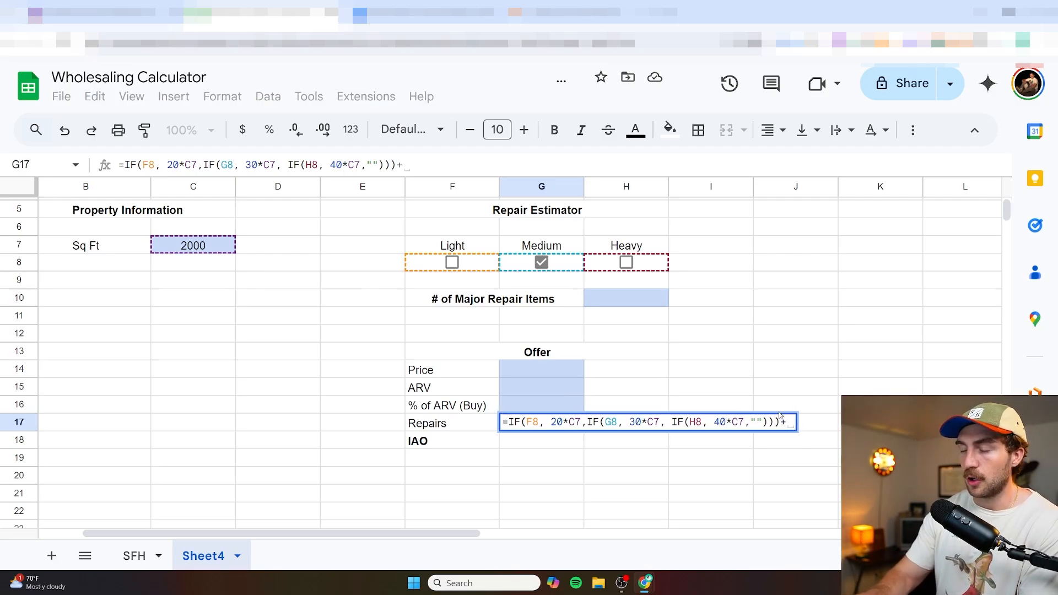
{"action": "type", "text": "("}
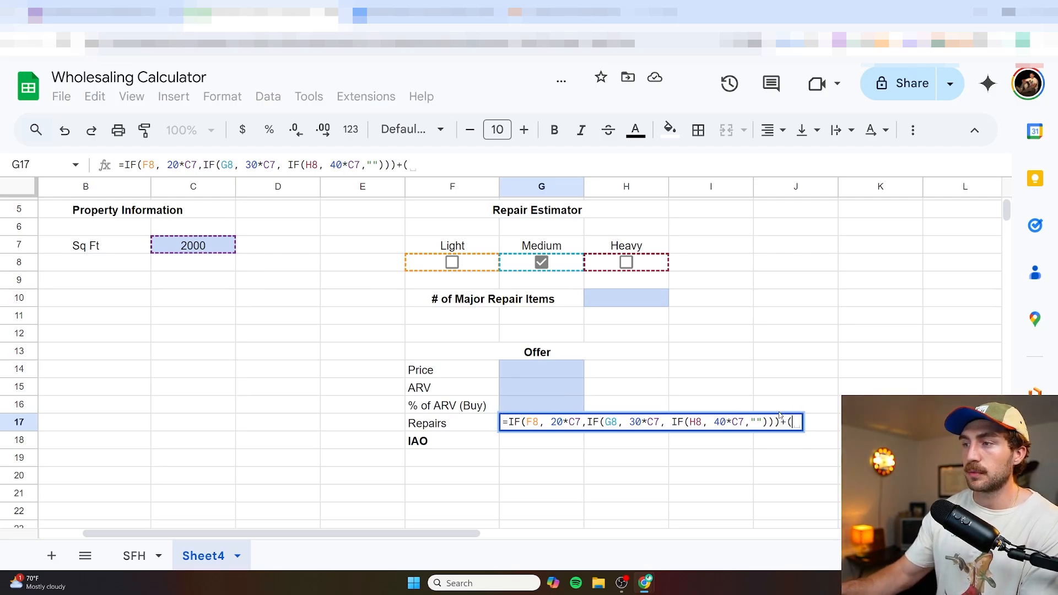
{"action": "left_click", "coordinate": [614, 302]}
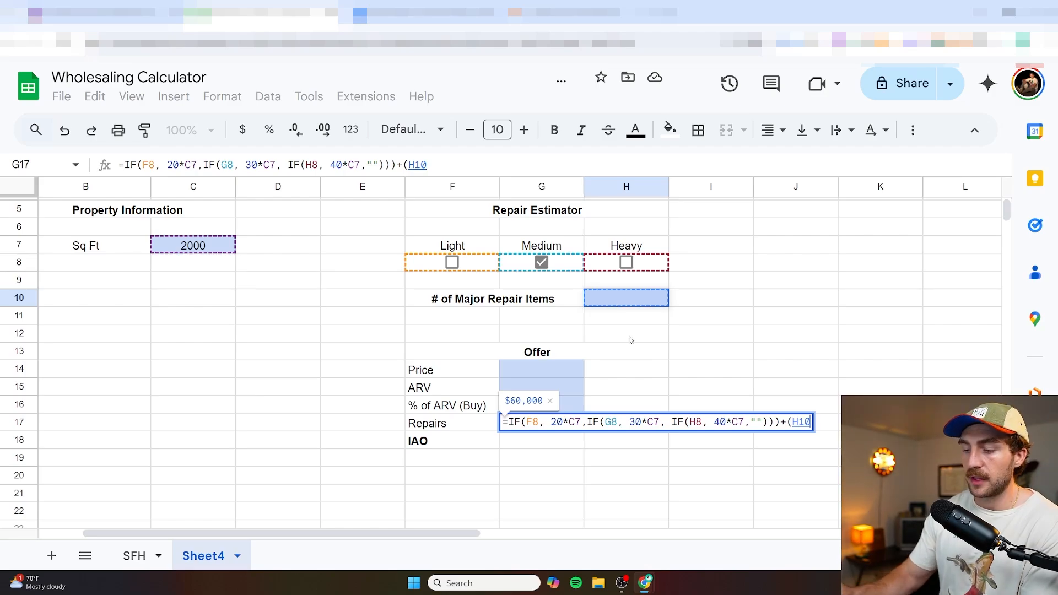
{"action": "type", "text": "*"}
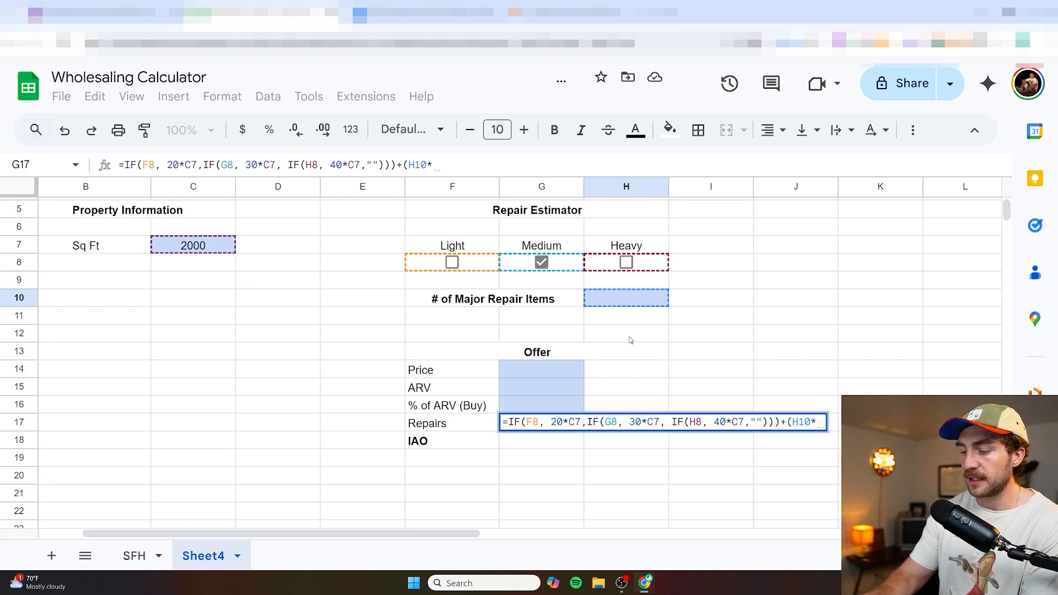
{"action": "type", "text": "10000"}
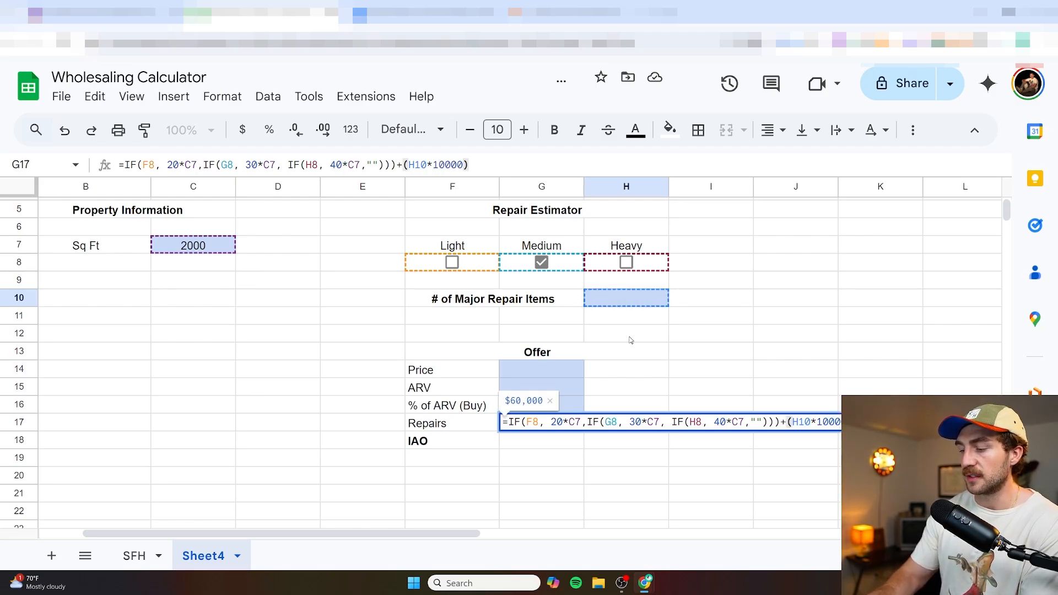
{"action": "key", "text": "Return"}
{"action": "double_click", "coordinate": [606, 302]}
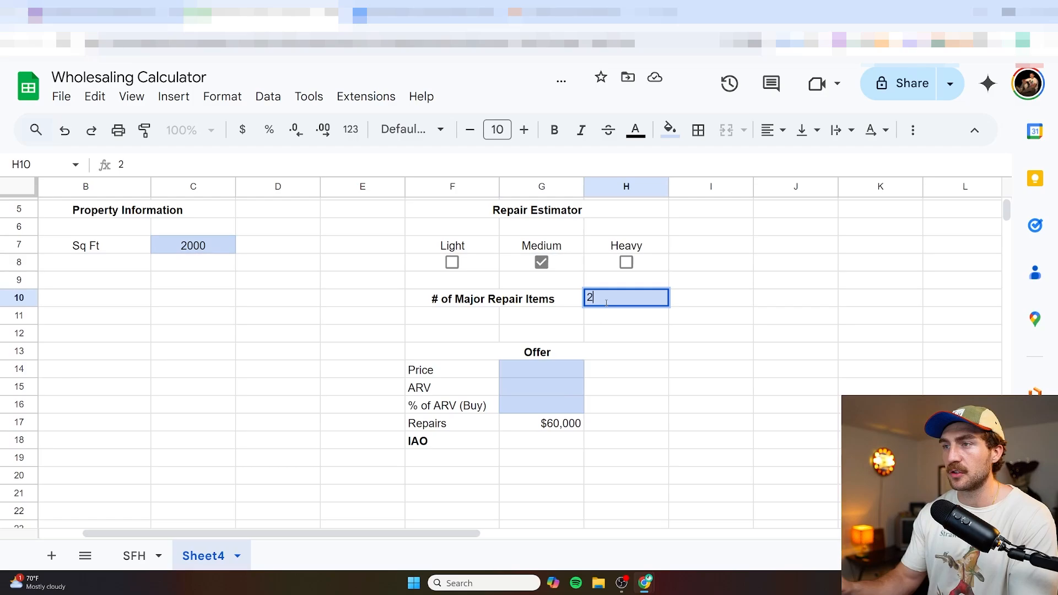
{"action": "left_click", "coordinate": [688, 386]}
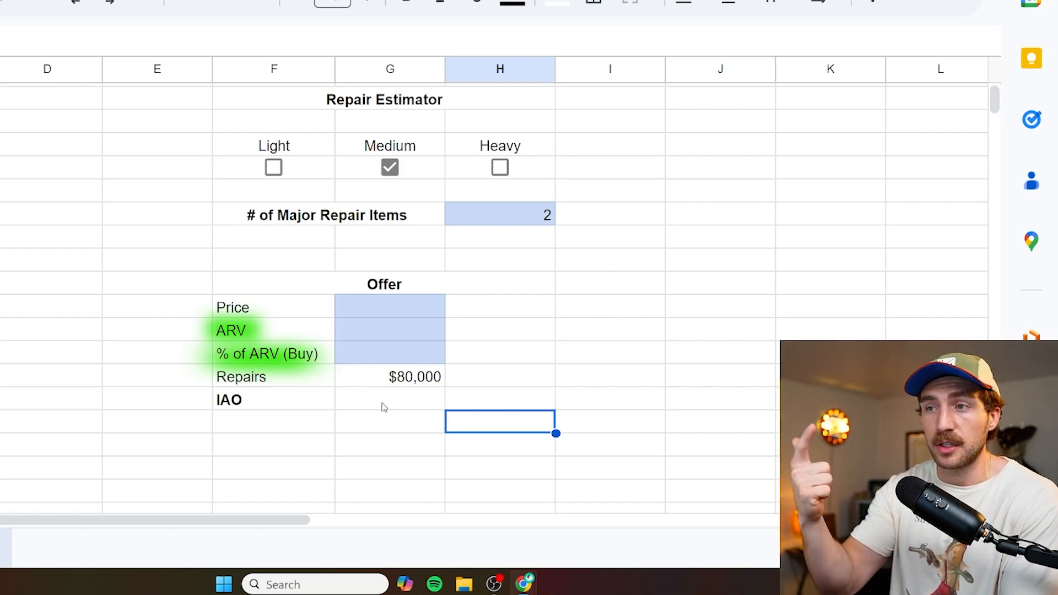
Enter 700000 as the ARV in G15 of the Offer section
{"action": "left_click", "coordinate": [420, 428]}
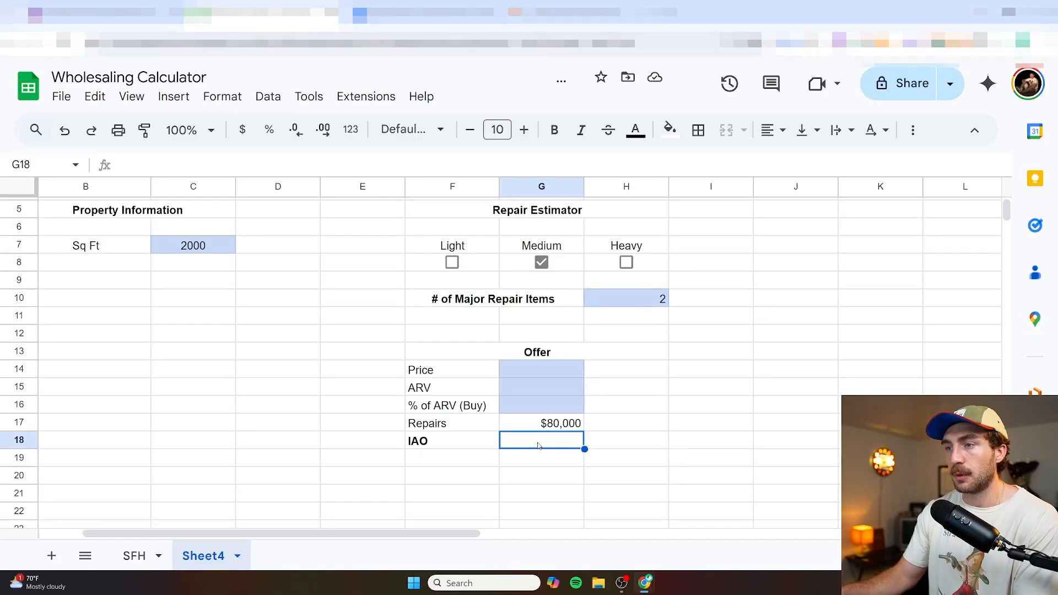
{"action": "double_click", "coordinate": [387, 403]}
{"action": "left_click", "coordinate": [492, 441]}
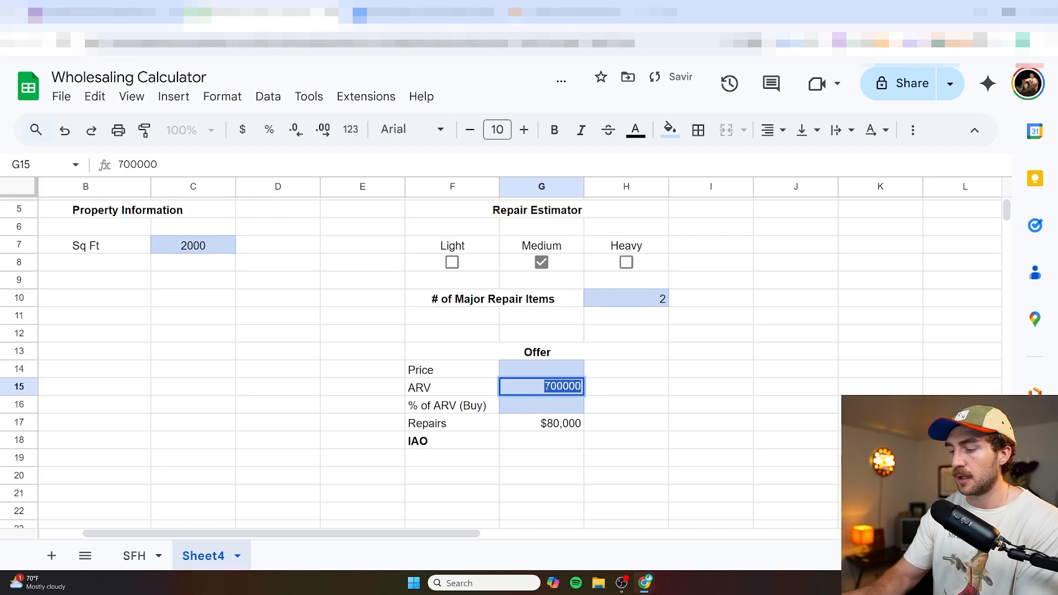
{"action": "key", "text": "BackSpace"}
{"action": "type", "text": "7"}
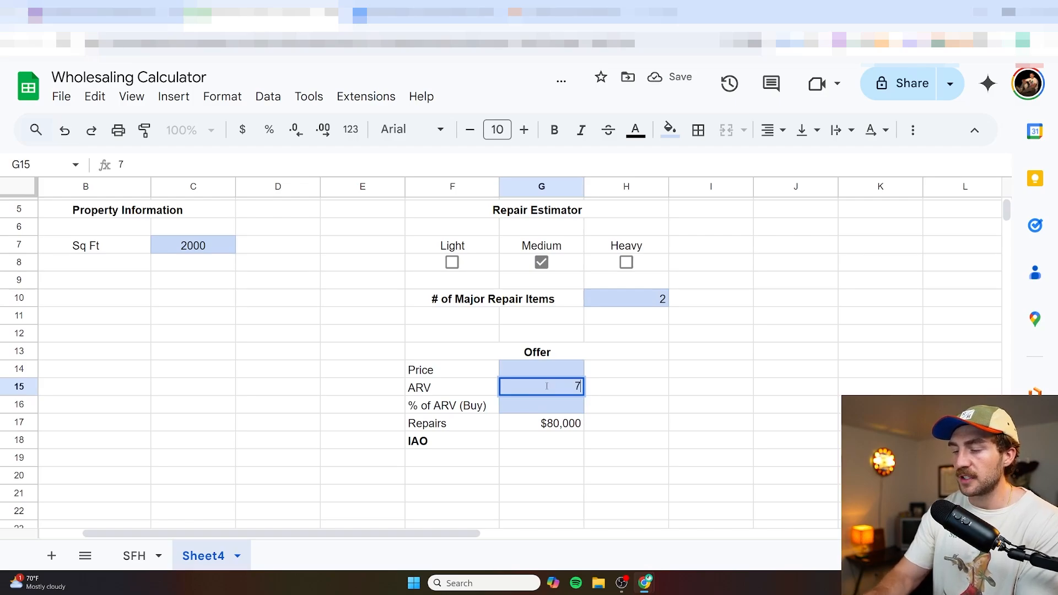
{"action": "type", "text": "0000"}
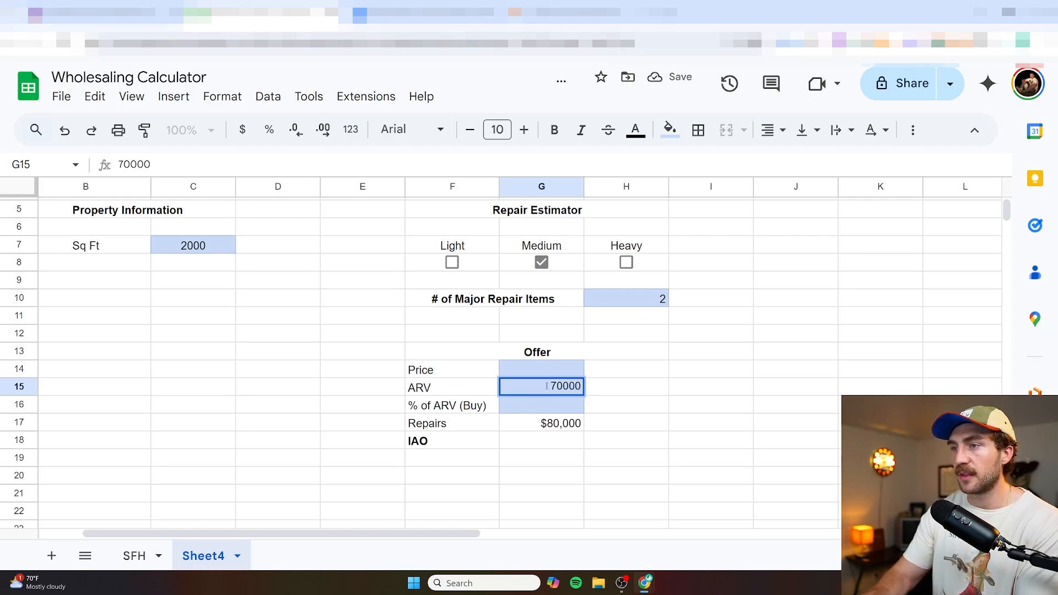
{"action": "type", "text": "0"}
{"action": "key", "text": "Return"}
Enter 70% as the % of ARV (Buy) in G16 and calculate the IAO in G18 with =G15*G16-G17
{"action": "double_click", "coordinate": [556, 406]}
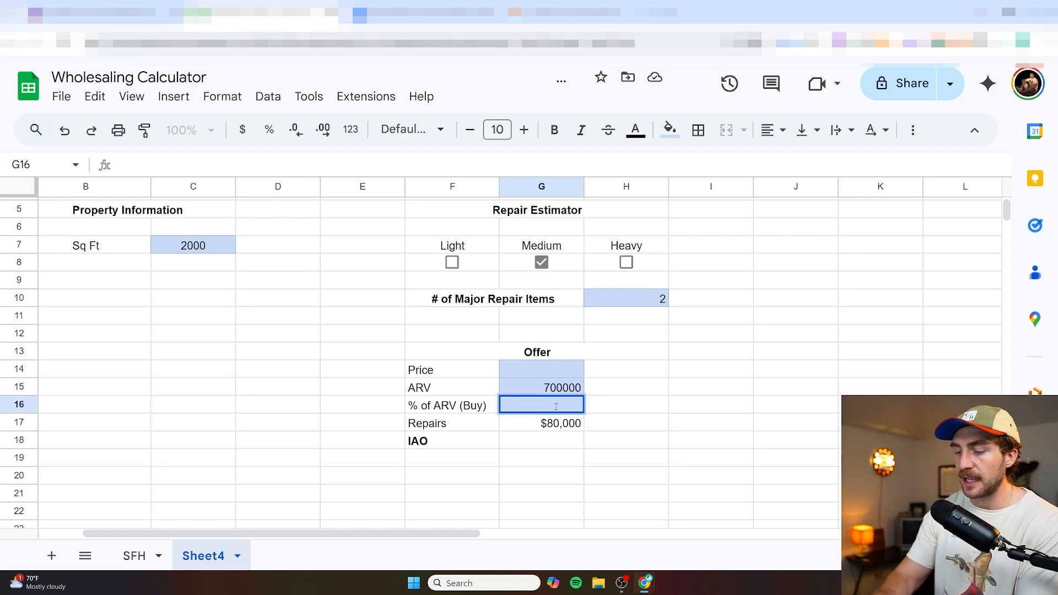
{"action": "type", "text": "70%"}
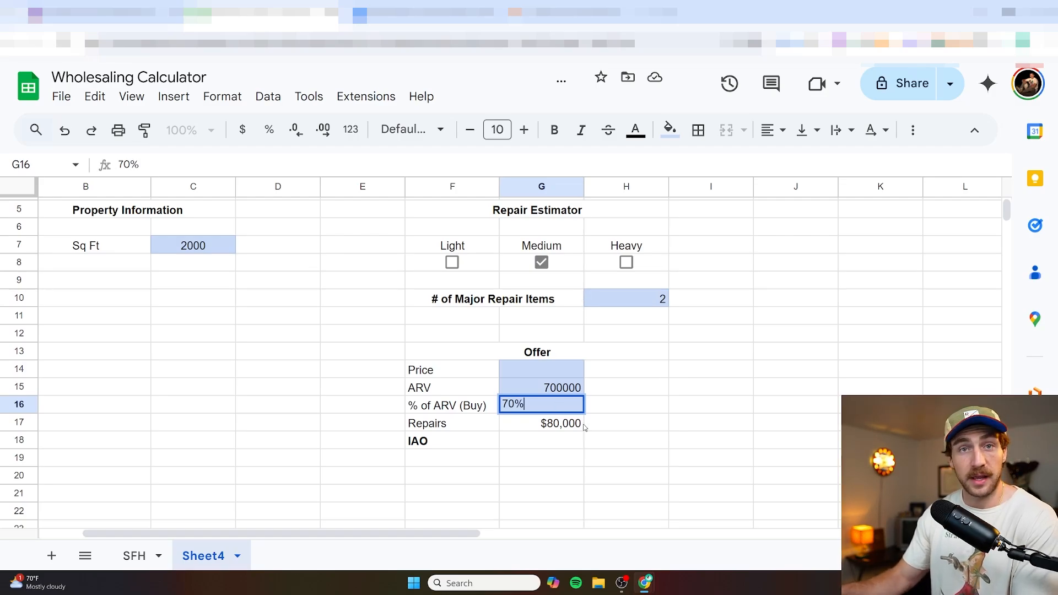
{"action": "double_click", "coordinate": [537, 439]}
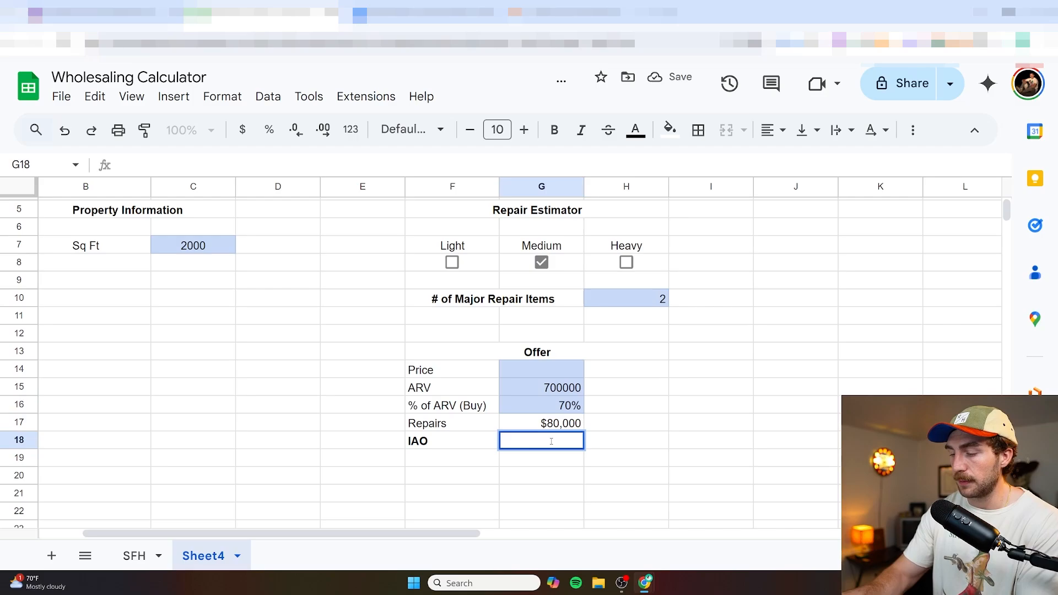
{"action": "type", "text": "="}
{"action": "left_click", "coordinate": [554, 393]}
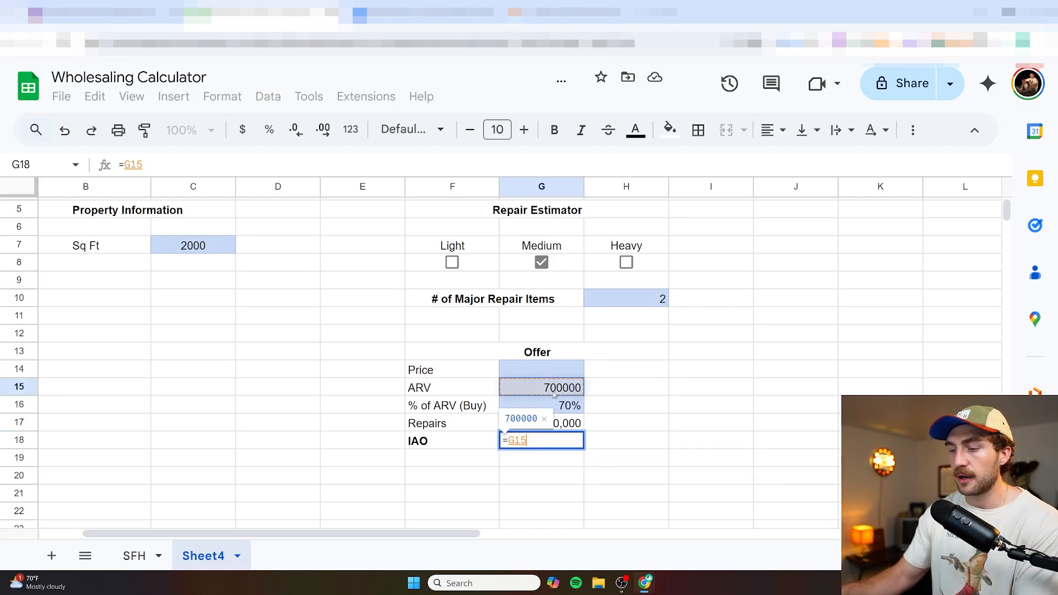
{"action": "type", "text": "*"}
{"action": "left_click", "coordinate": [563, 407]}
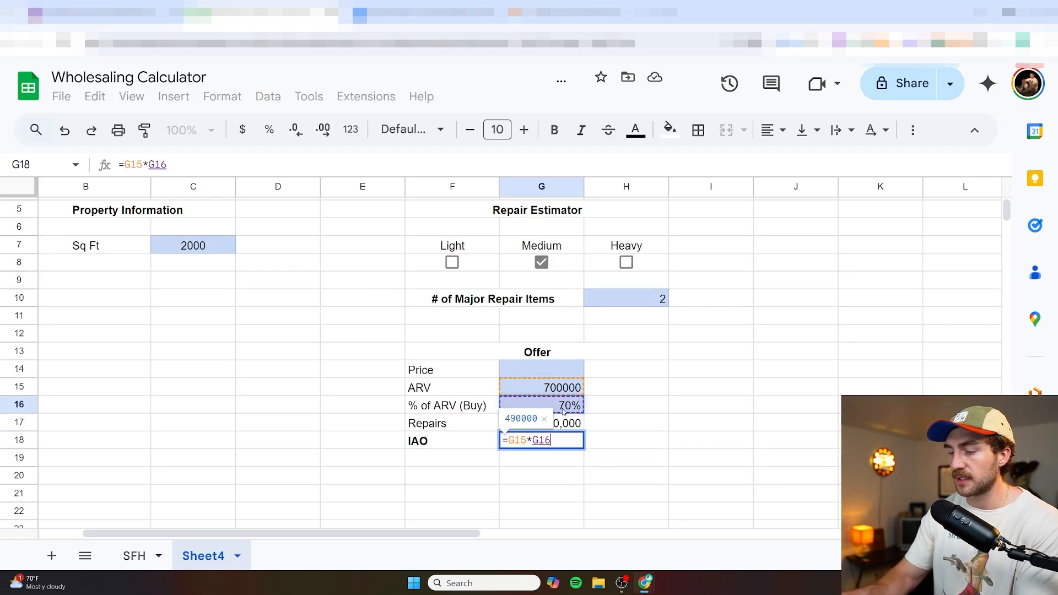
{"action": "type", "text": "-"}
{"action": "left_click", "coordinate": [552, 427]}
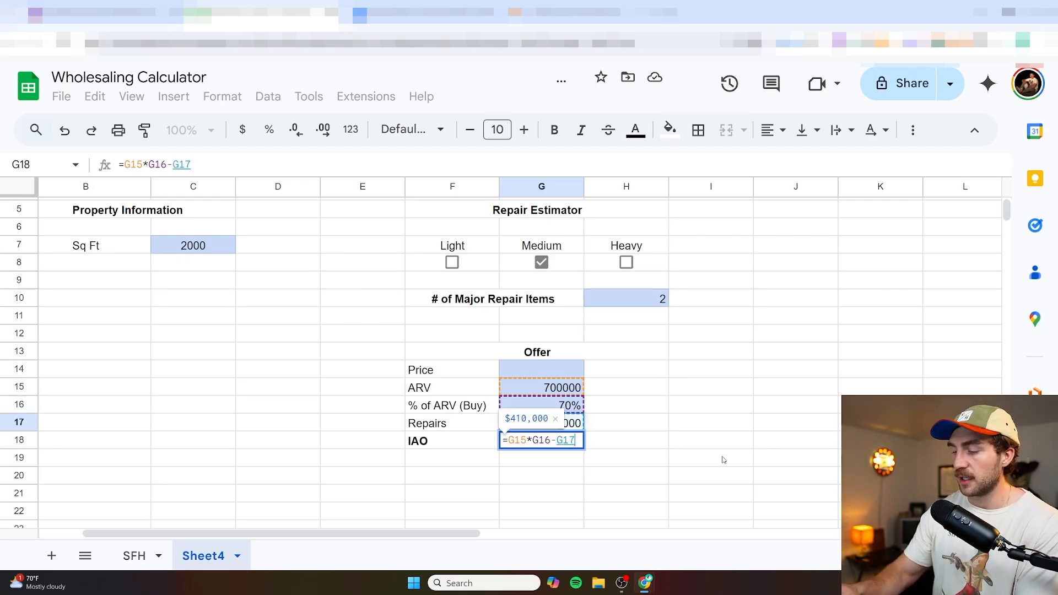
{"action": "key", "text": "Return"}
{"action": "left_click", "coordinate": [656, 460]}
{"action": "key", "text": "ctrl+plus"}
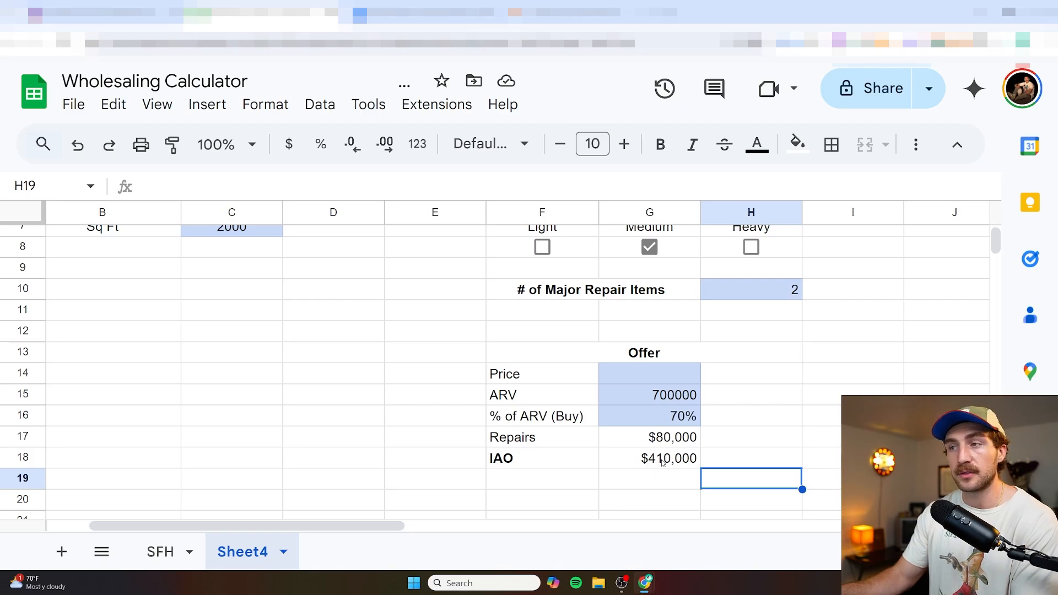
Format the IAO value in G18 as bold white text on a blue fill
{"action": "left_click", "coordinate": [663, 462]}
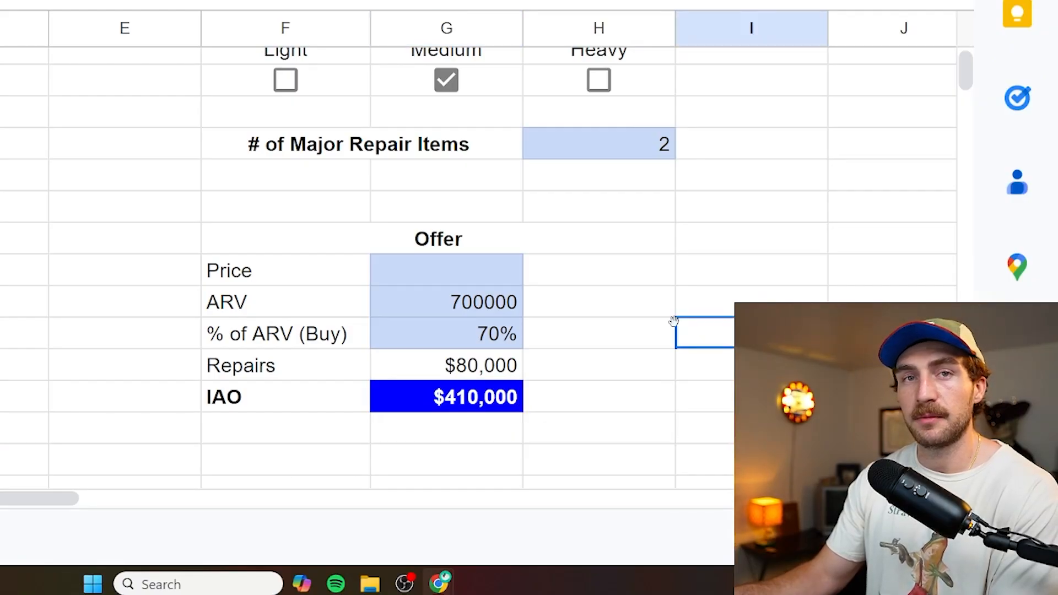
{"action": "left_click", "coordinate": [673, 321]}
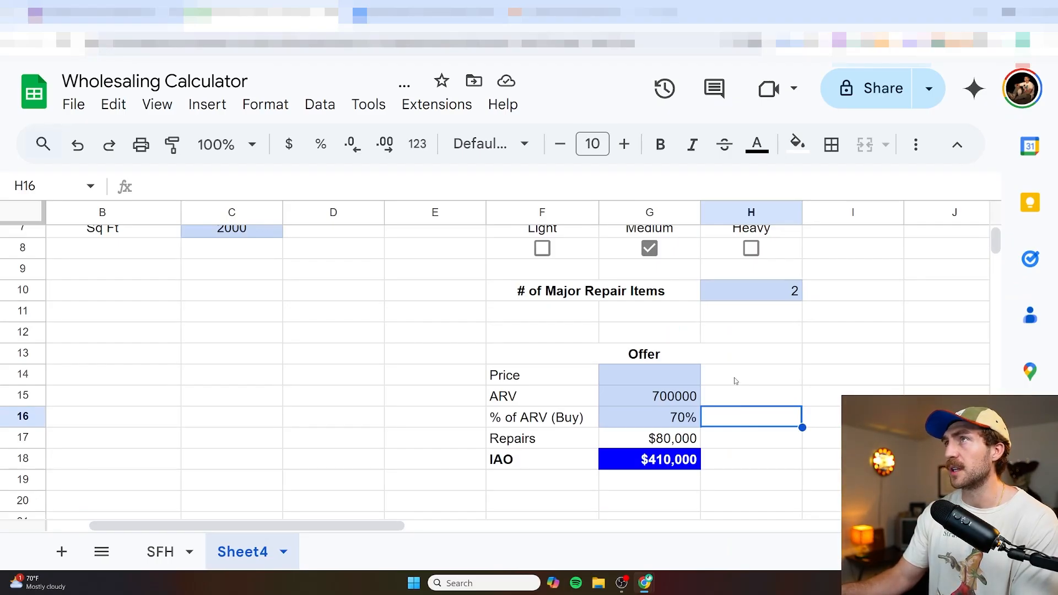
{"action": "left_click", "coordinate": [777, 454]}
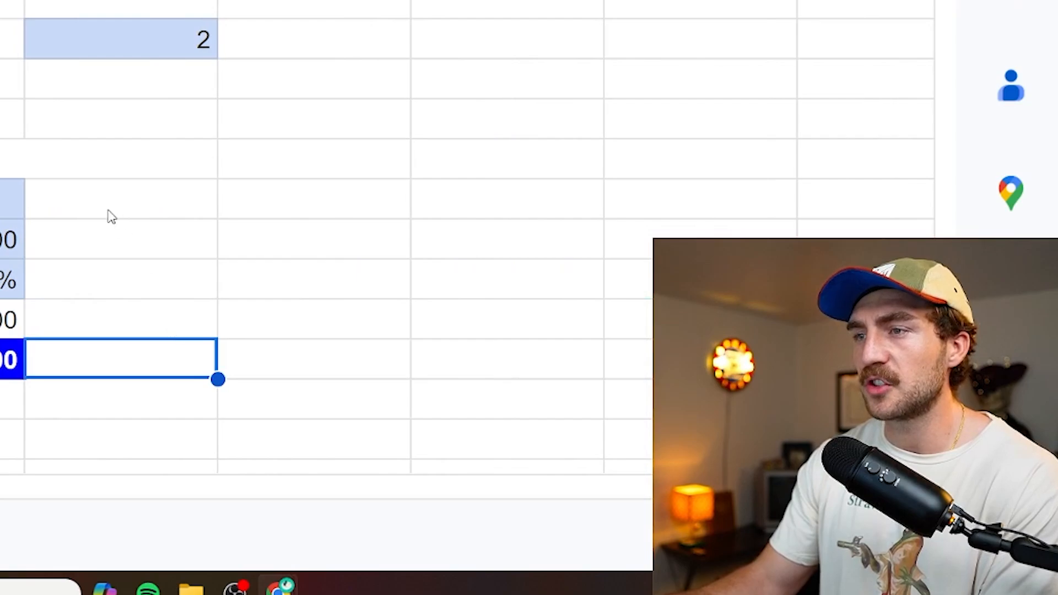
{"action": "left_click_drag", "start_coordinate": [773, 376], "coordinate": [835, 372]}
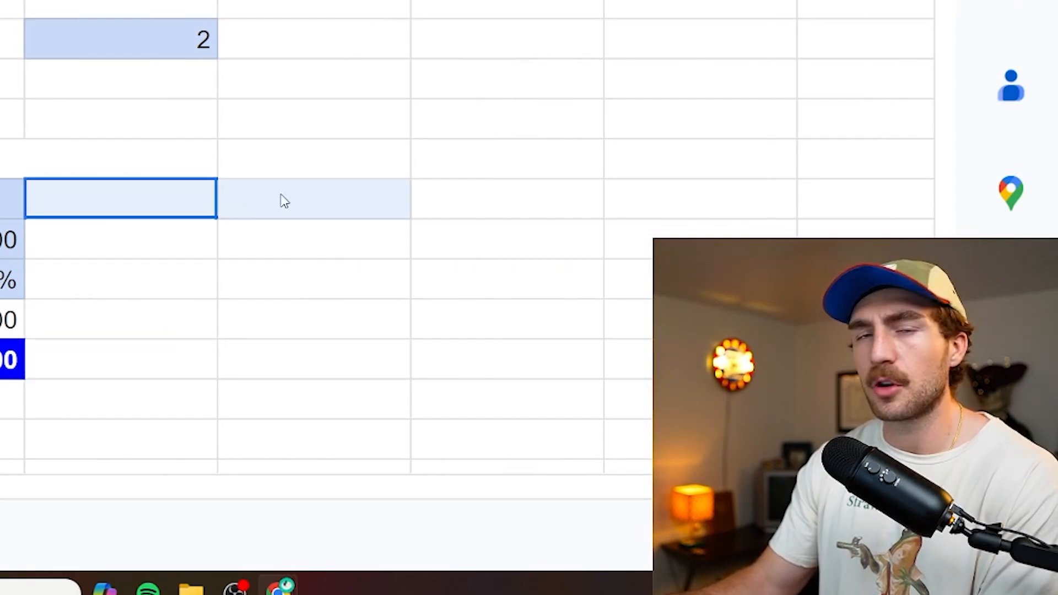
{"action": "left_click_drag", "start_coordinate": [281, 195], "coordinate": [321, 196]}
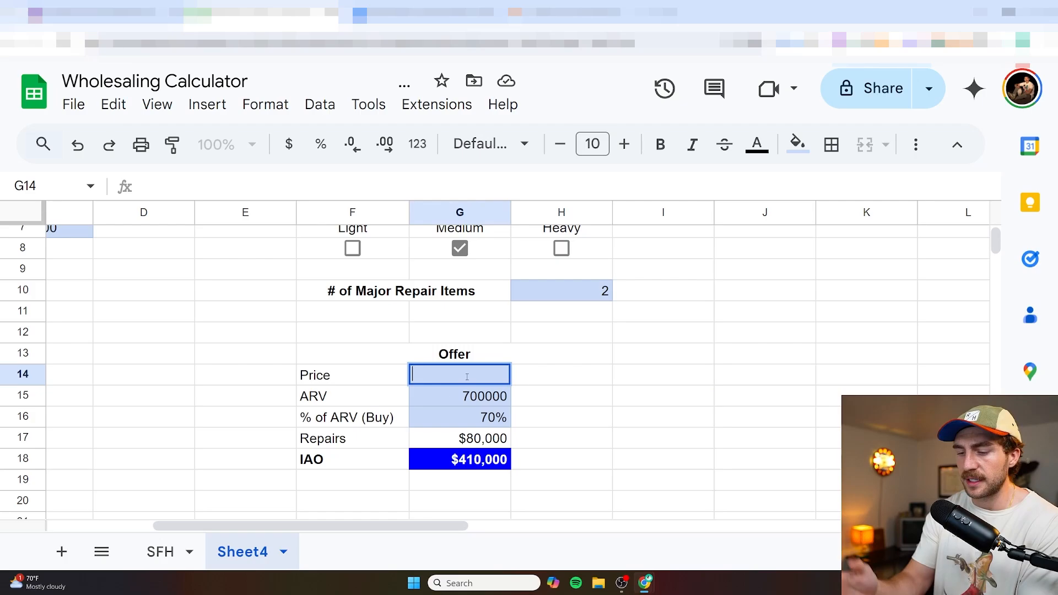
Enter 450000 as the Price in G14 of the Offer section
{"action": "left_click", "coordinate": [467, 376]}
{"action": "type", "text": "450000"}
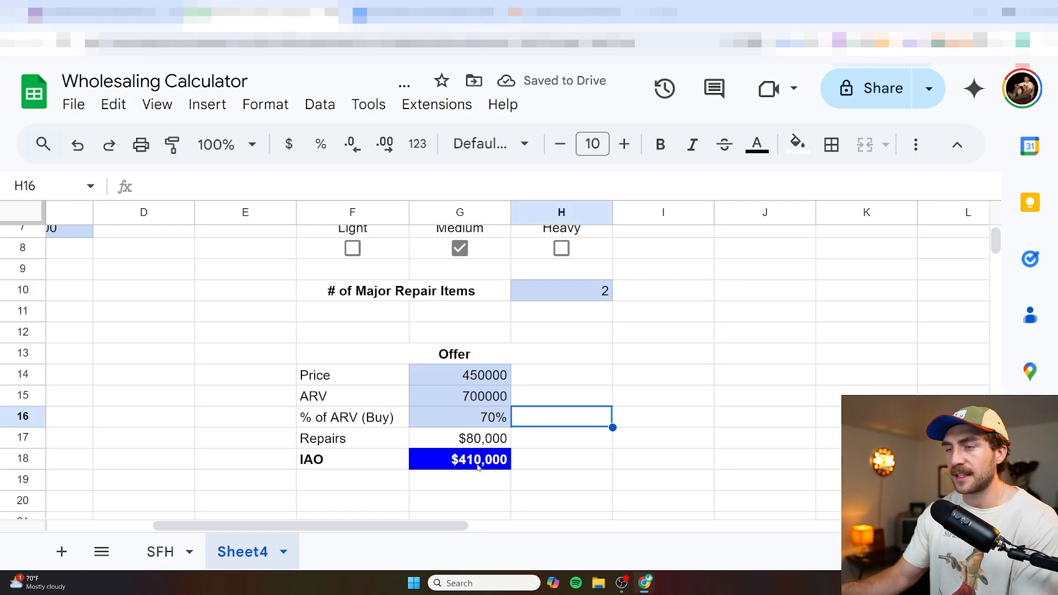
{"action": "left_click", "coordinate": [473, 467]}
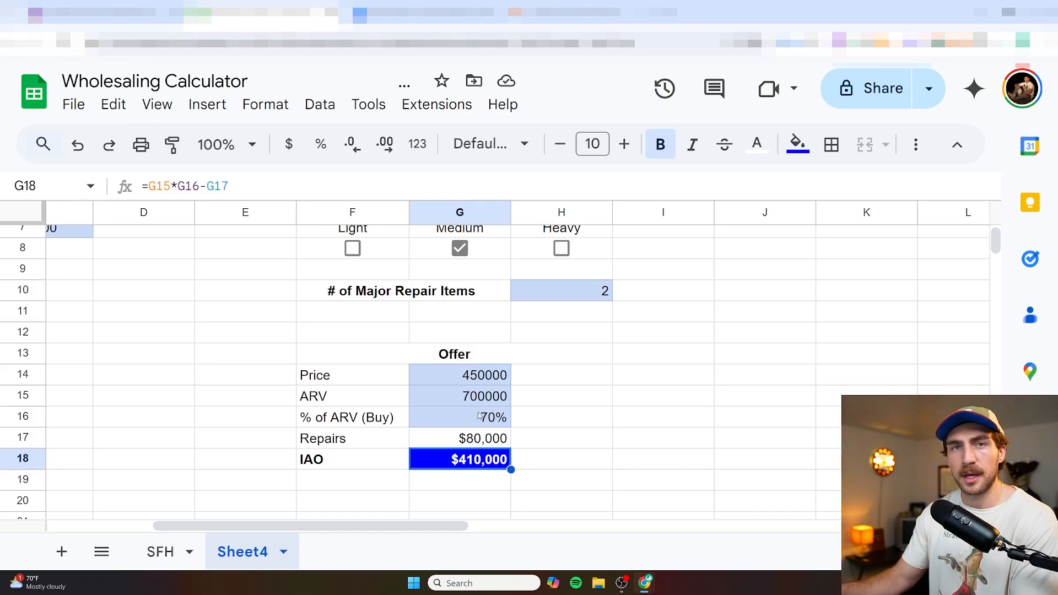
Calculate the price's difference relative to the IAO in H14 with the formula =(G14-G18)/G18
{"action": "left_click", "coordinate": [570, 383]}
{"action": "double_click", "coordinate": [570, 380]}
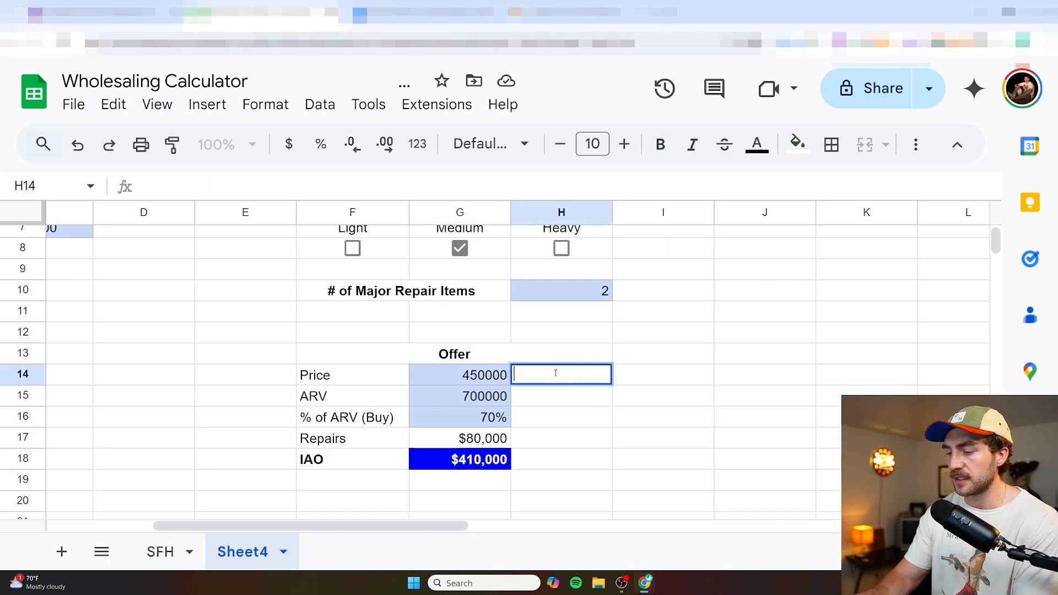
{"action": "type", "text": "="}
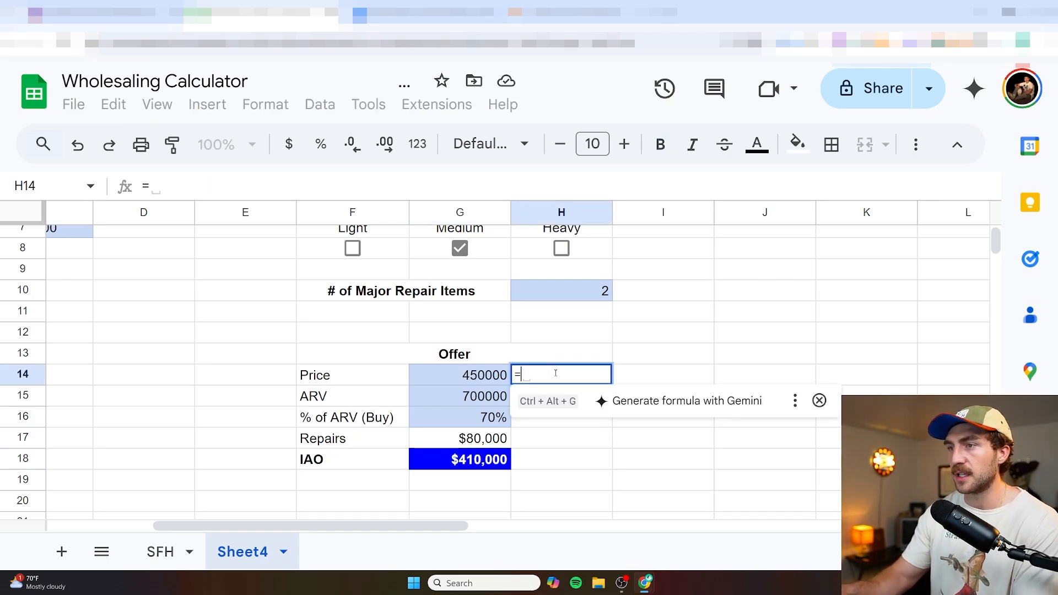
{"action": "left_click", "coordinate": [480, 378]}
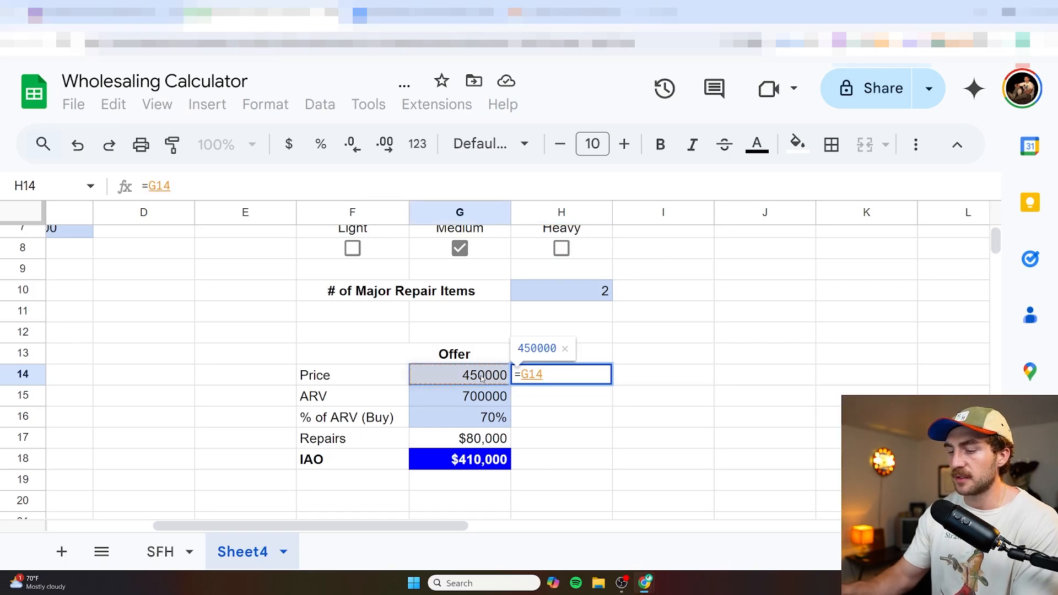
{"action": "type", "text": "-"}
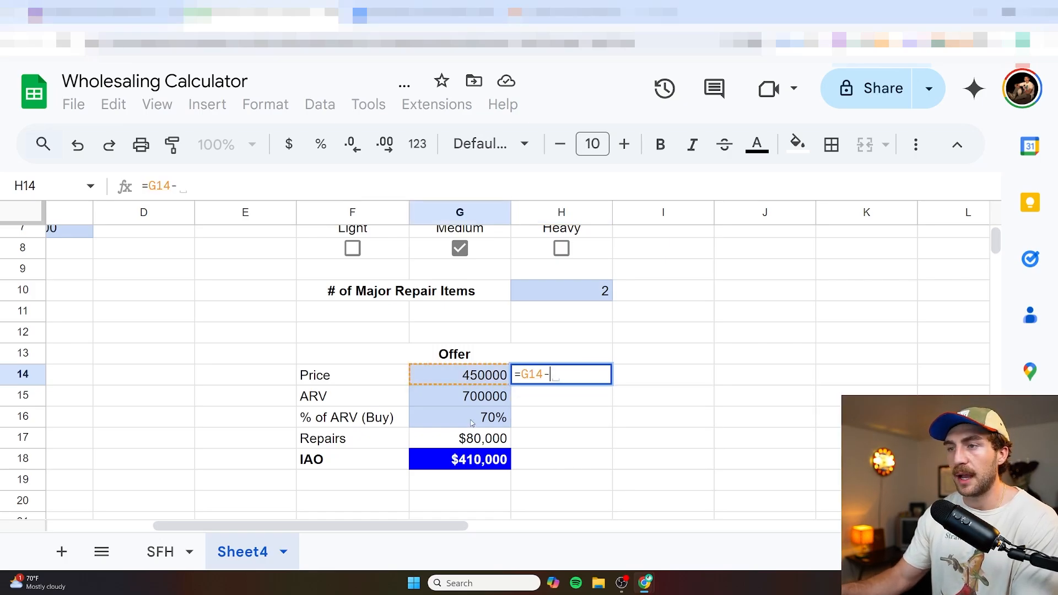
{"action": "left_click", "coordinate": [472, 463]}
{"action": "left_click", "coordinate": [523, 374]}
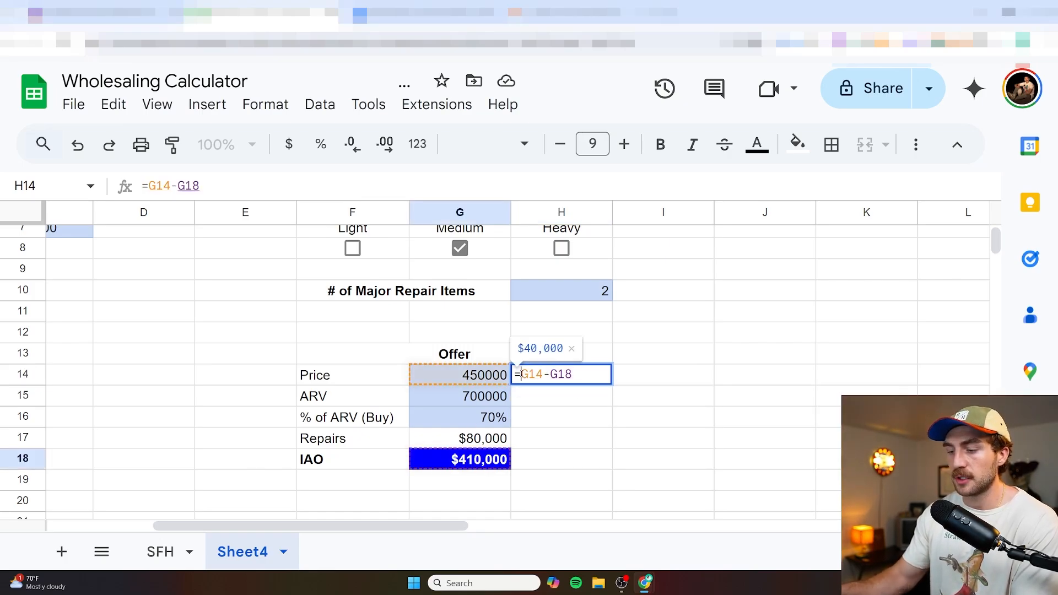
{"action": "type", "text": "("}
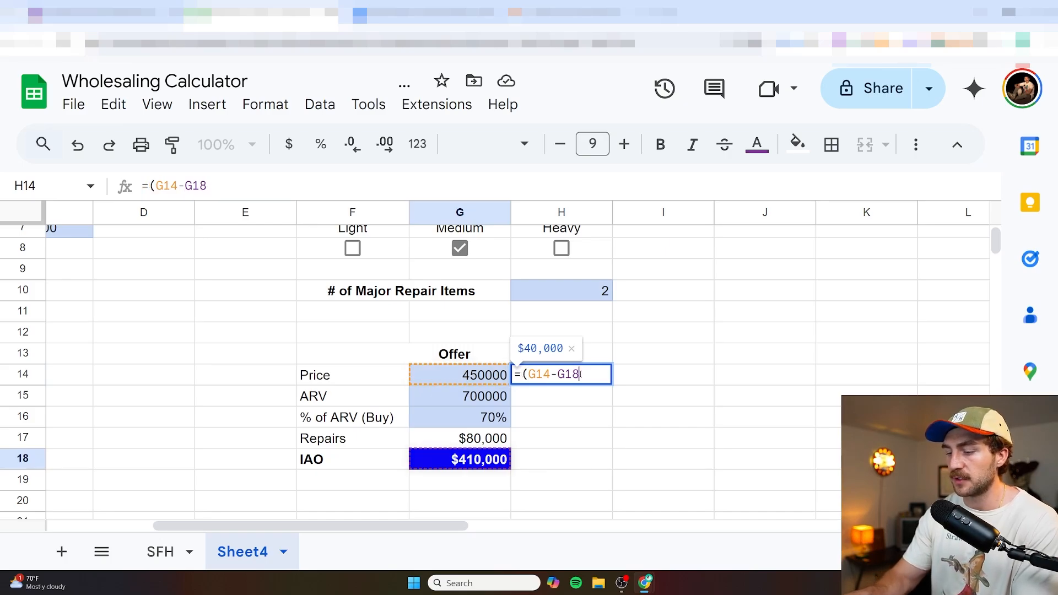
{"action": "type", "text": ")/"}
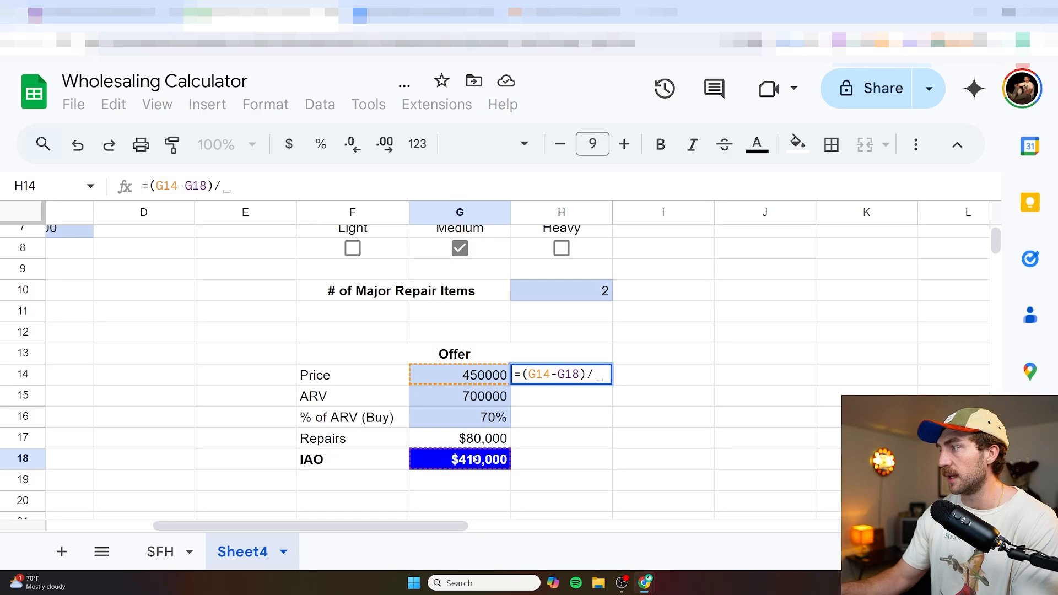
{"action": "left_click", "coordinate": [475, 460]}
{"action": "key", "text": "Return"}
Format the price difference in H14 as a percentage
{"action": "left_click", "coordinate": [558, 376]}
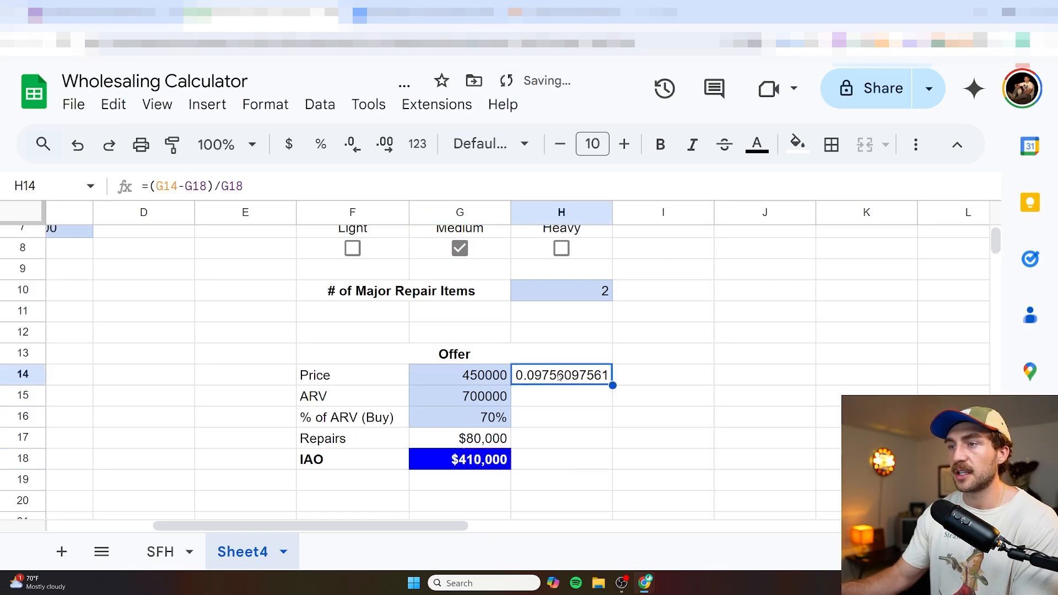
{"action": "left_click", "coordinate": [320, 144]}
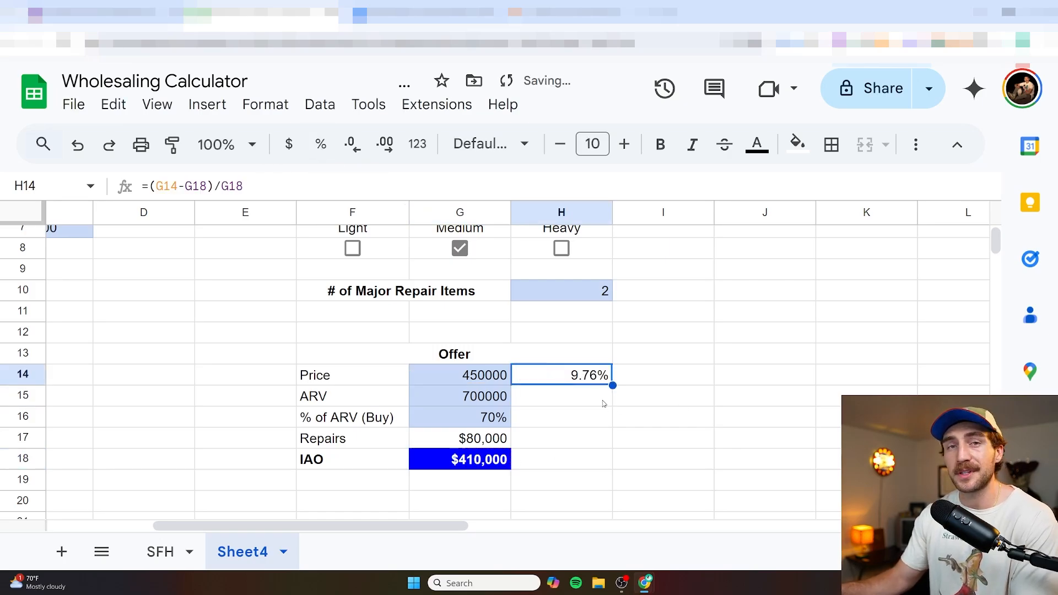
{"action": "left_click", "coordinate": [661, 370]}
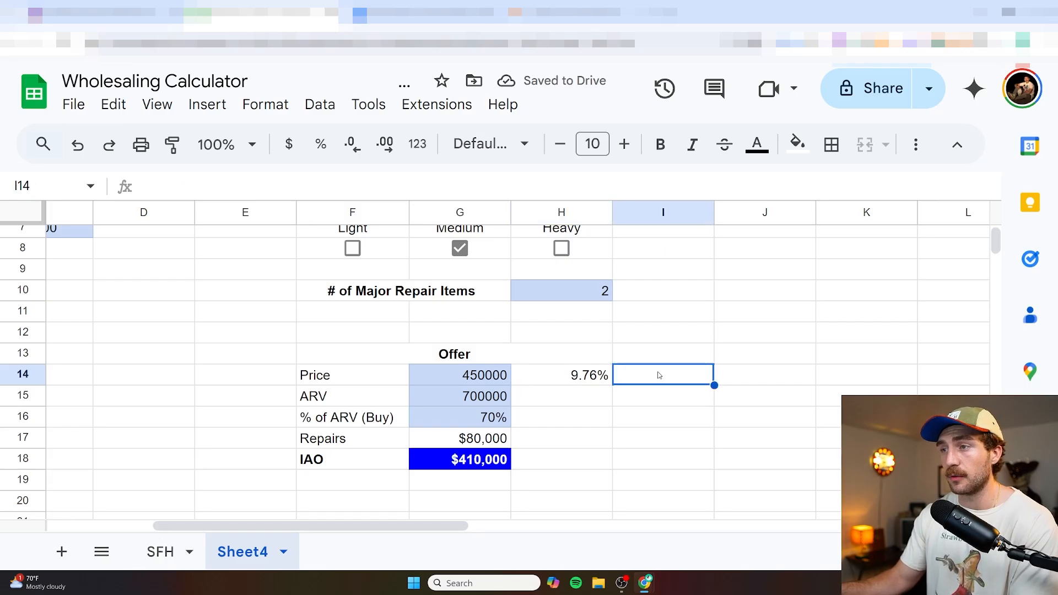
{"action": "left_click", "coordinate": [573, 418]}
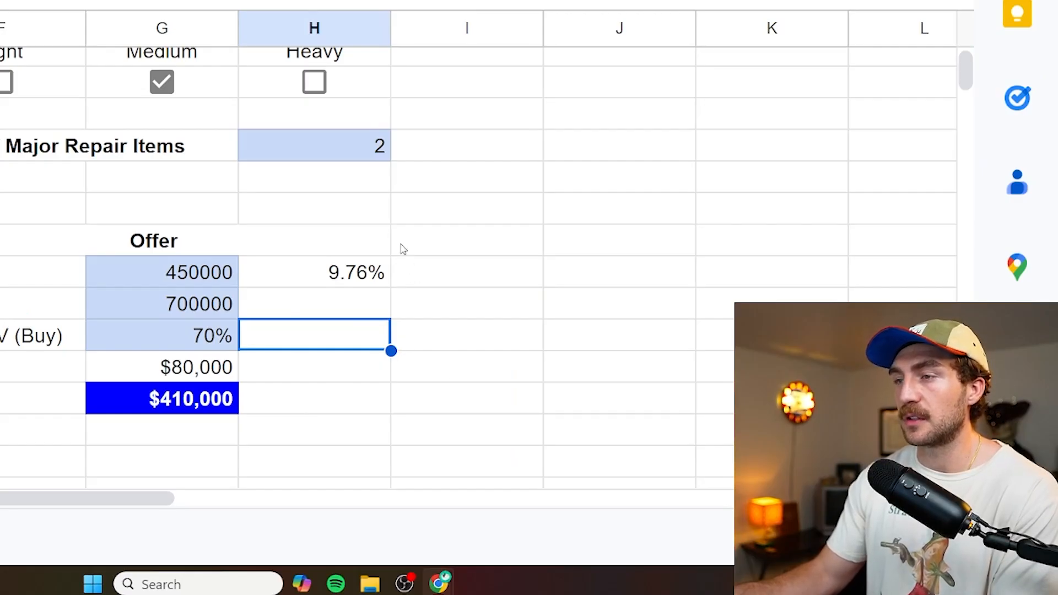
Enter =IF(H14 > 0, "Overpriced", IF(H14 < 0, "Underpriced", "")) in I14 to label the price
{"action": "left_click", "coordinate": [386, 273]}
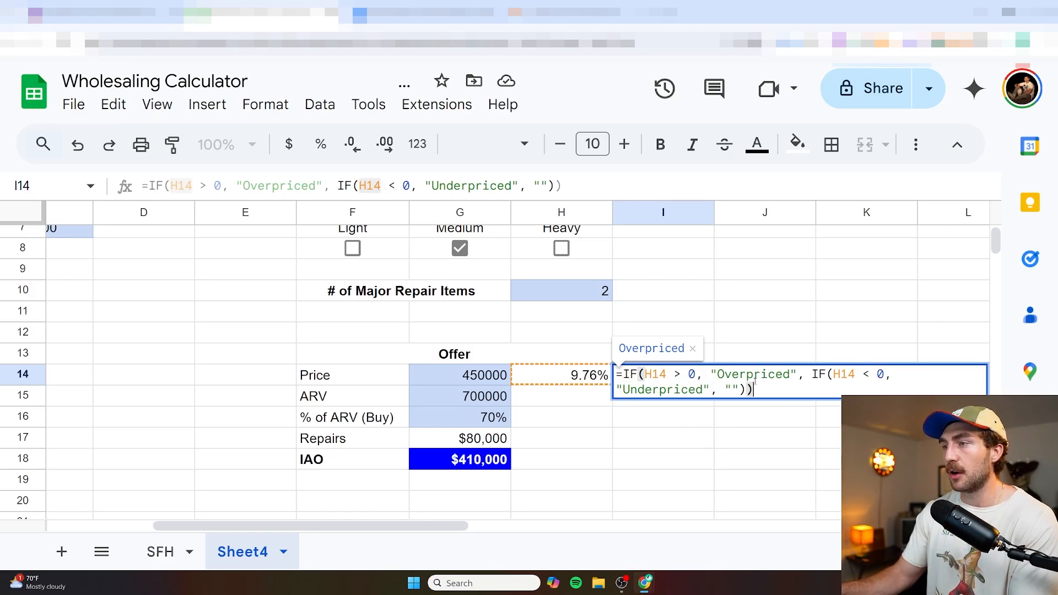
{"action": "key", "text": "Return"}
{"action": "left_click", "coordinate": [659, 380]}
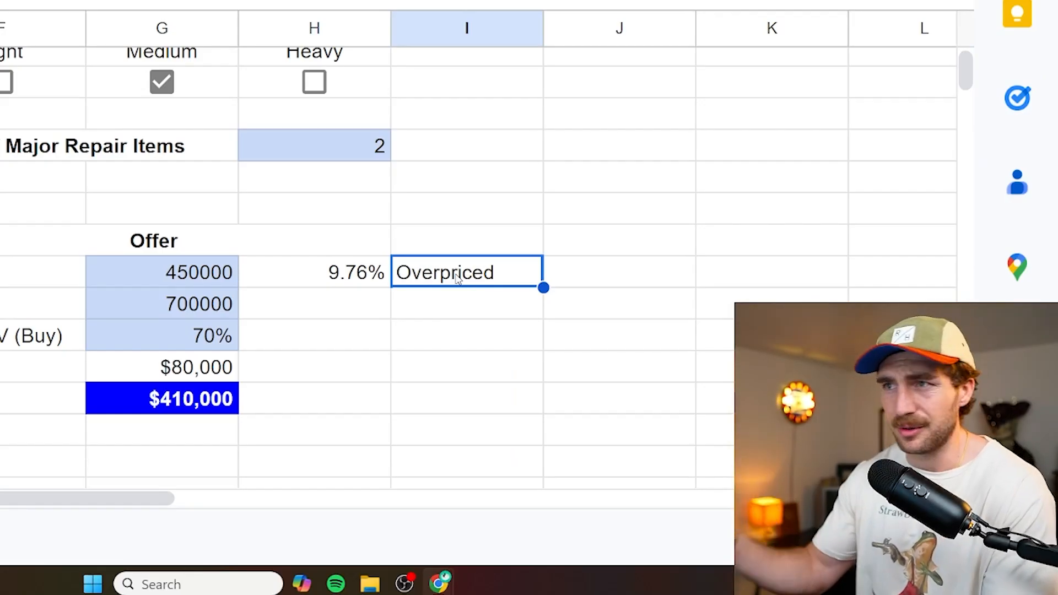
{"action": "key", "text": "Down"}
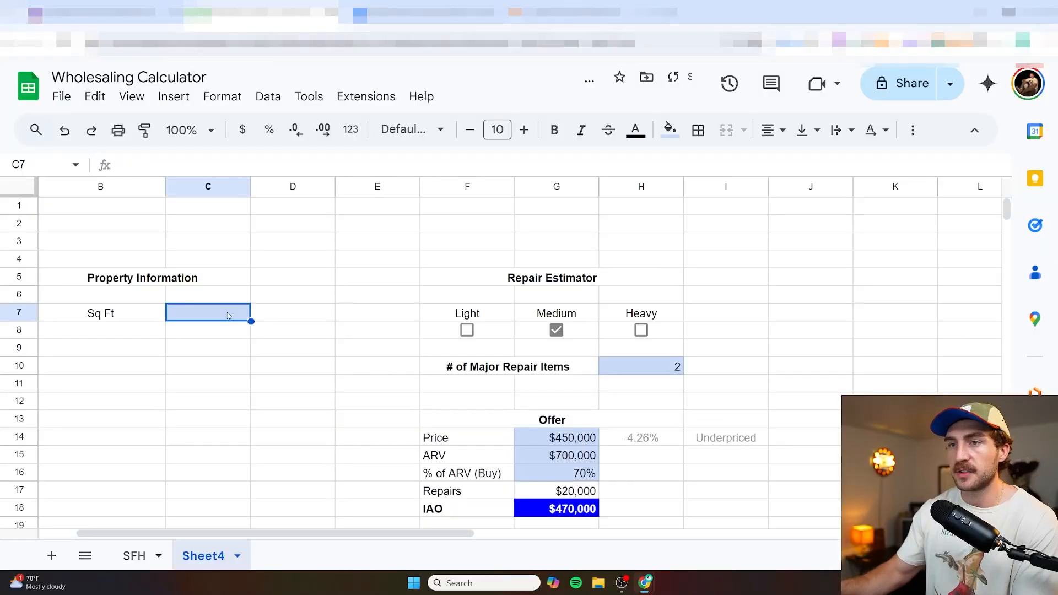
Clear the # of Major Repair Items in H10 and the Price, ARV and % of ARV (Buy) inputs in G14:G16
{"action": "left_click", "coordinate": [656, 370]}
{"action": "key", "text": "Delete"}
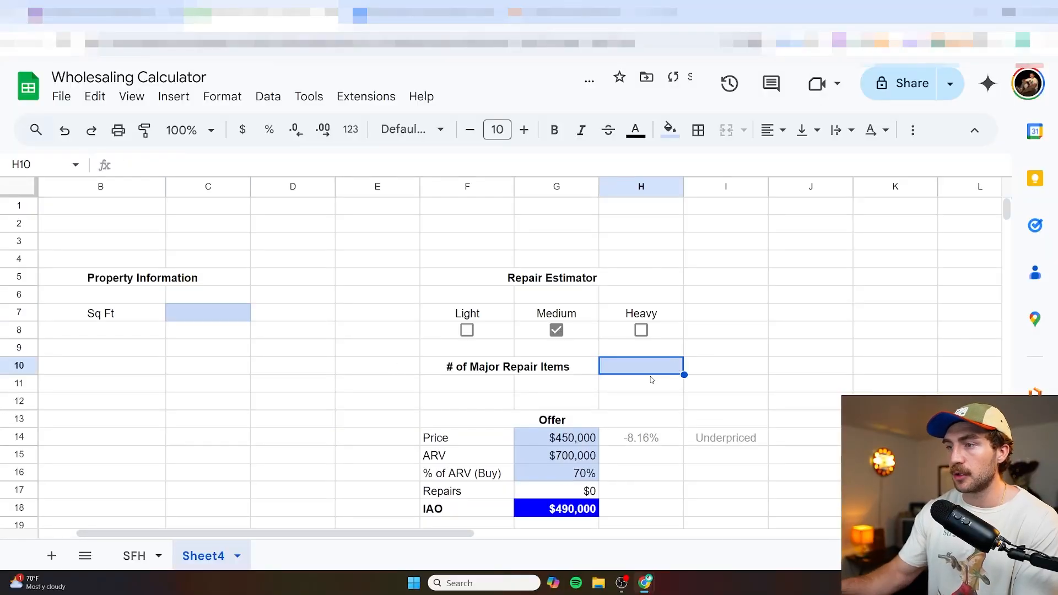
{"action": "left_click", "coordinate": [584, 435]}
{"action": "key", "text": "Delete"}
{"action": "left_click", "coordinate": [574, 462]}
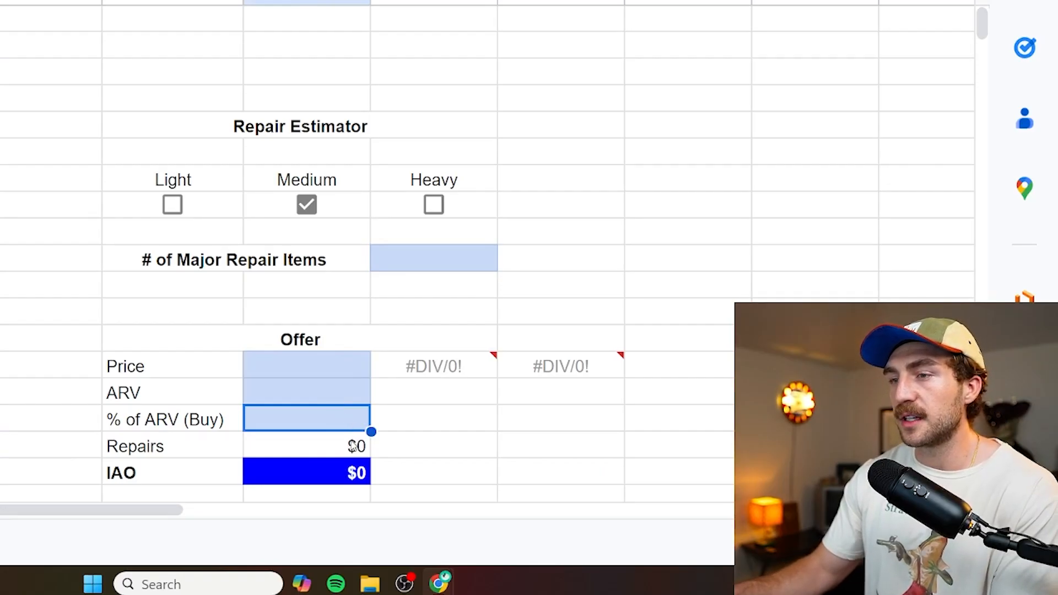
Examine the formulas behind Repairs in G17, the price difference in H14 and the IAO in G18
{"action": "left_click", "coordinate": [352, 446]}
{"action": "double_click", "coordinate": [351, 446]}
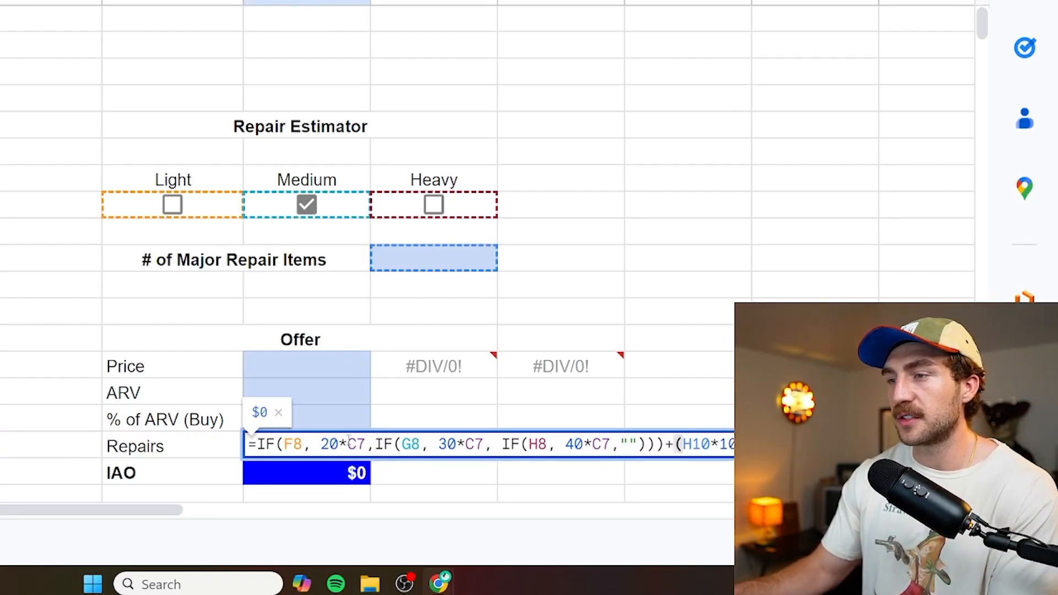
{"action": "left_click", "coordinate": [459, 402]}
{"action": "double_click", "coordinate": [453, 372]}
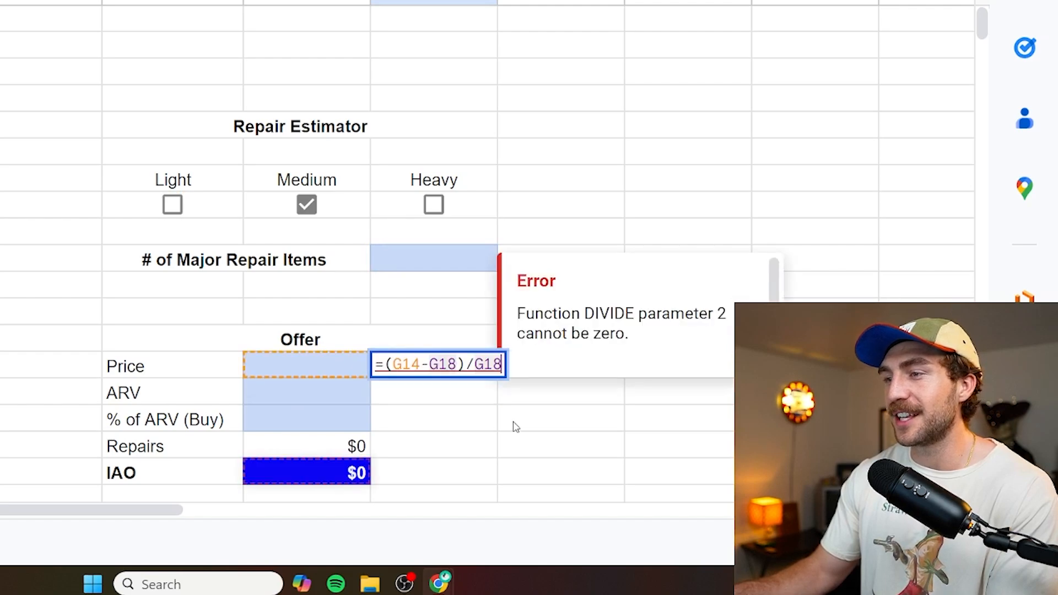
{"action": "left_click", "coordinate": [514, 426]}
{"action": "left_click", "coordinate": [327, 471]}
{"action": "double_click", "coordinate": [327, 468]}
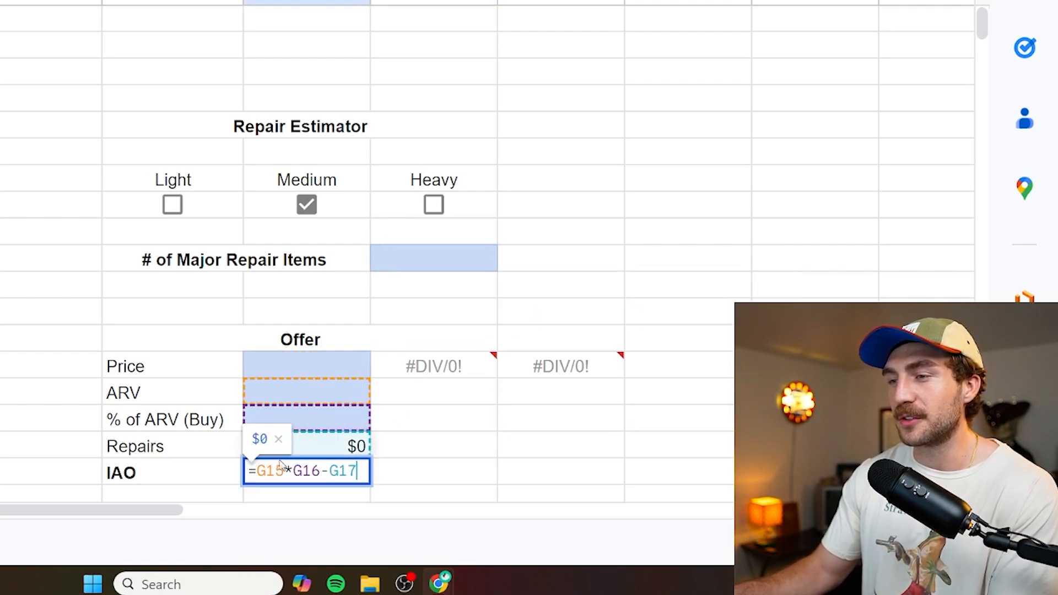
{"action": "left_click", "coordinate": [479, 453]}
{"action": "left_click_drag", "start_coordinate": [332, 358], "coordinate": [337, 421]}
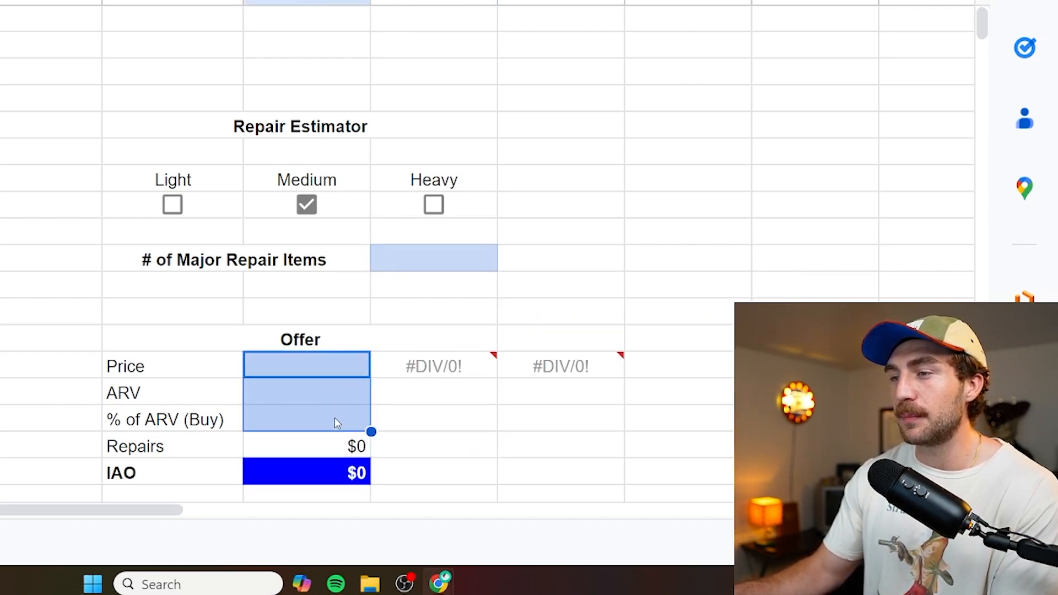
{"action": "left_click", "coordinate": [406, 276]}
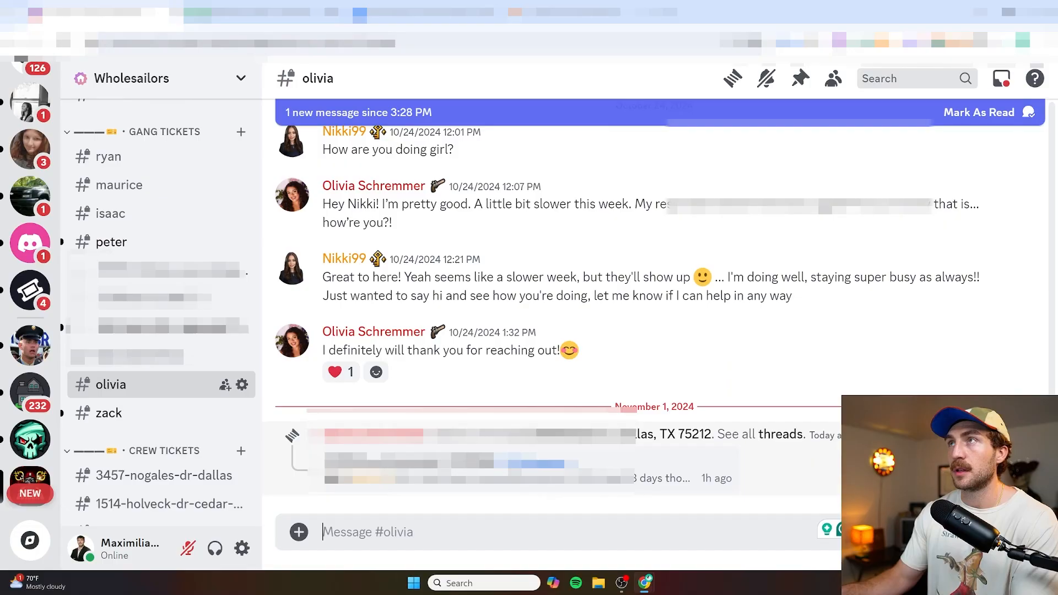
Read the Discord thread on the Dallas lot, covering its comparable sales and the percentage-of-ARV offer discussion
{"action": "left_click", "coordinate": [661, 432]}
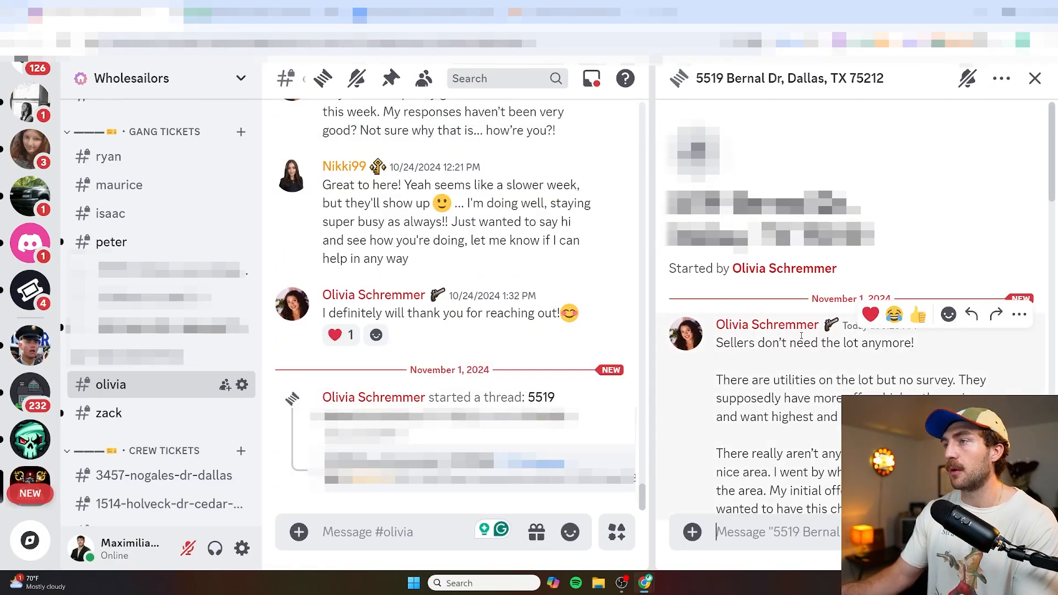
{"action": "scroll", "coordinate": [826, 352], "scroll_direction": "down", "scroll_amount": 6}
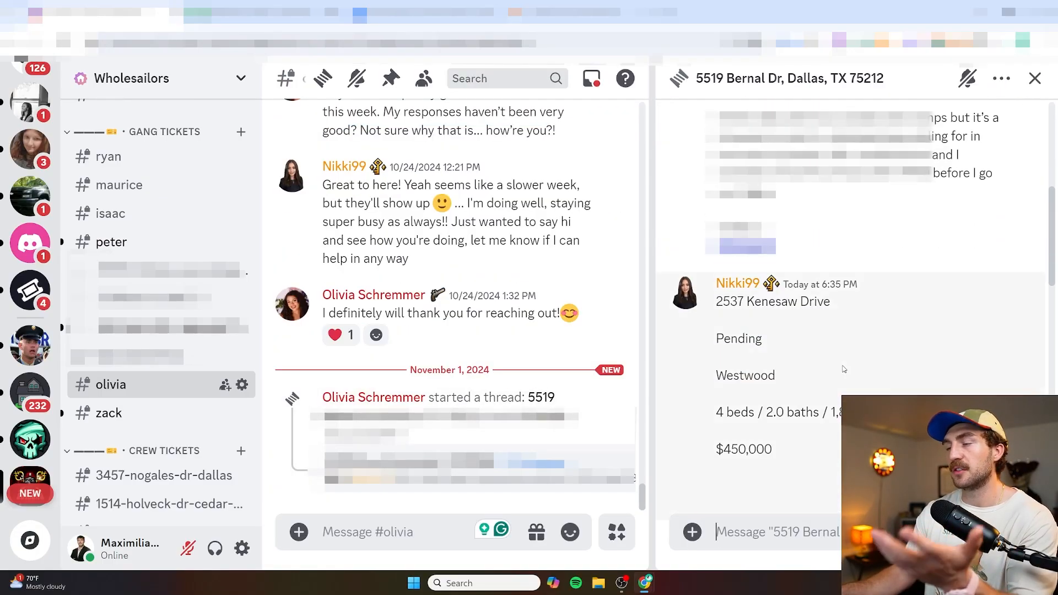
{"action": "scroll", "coordinate": [843, 368], "scroll_direction": "down", "scroll_amount": 6}
{"action": "scroll", "coordinate": [840, 366], "scroll_direction": "up", "scroll_amount": 4}
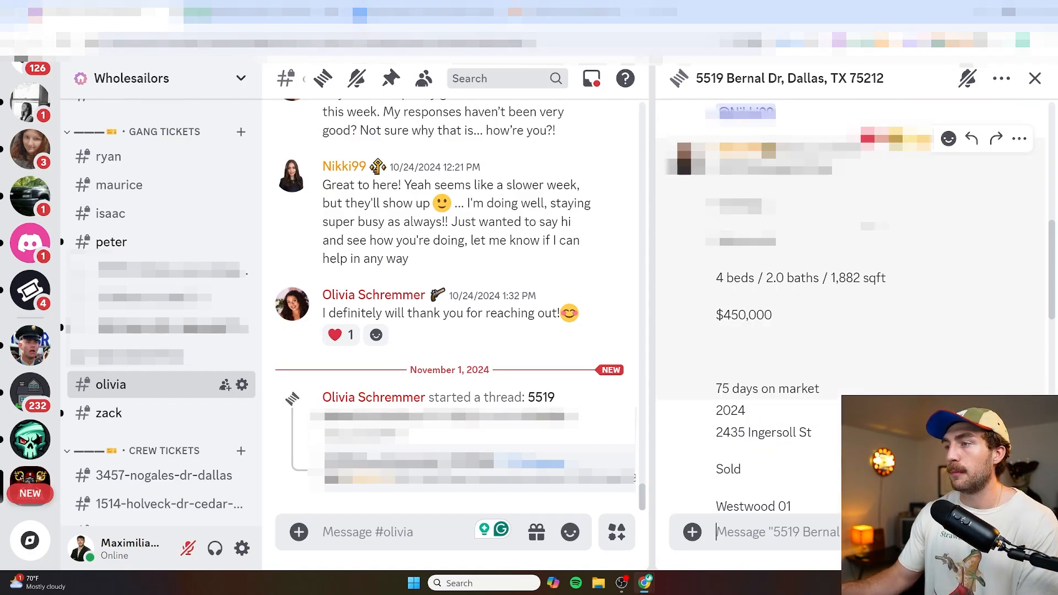
{"action": "scroll", "coordinate": [840, 365], "scroll_direction": "down", "scroll_amount": 6}
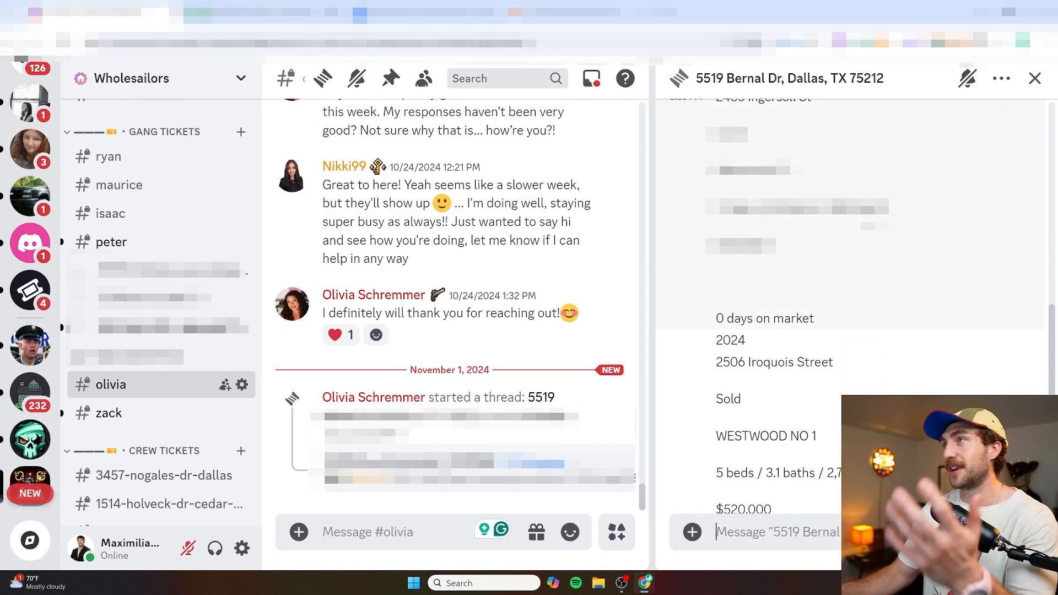
{"action": "scroll", "coordinate": [764, 316], "scroll_direction": "down", "scroll_amount": 10}
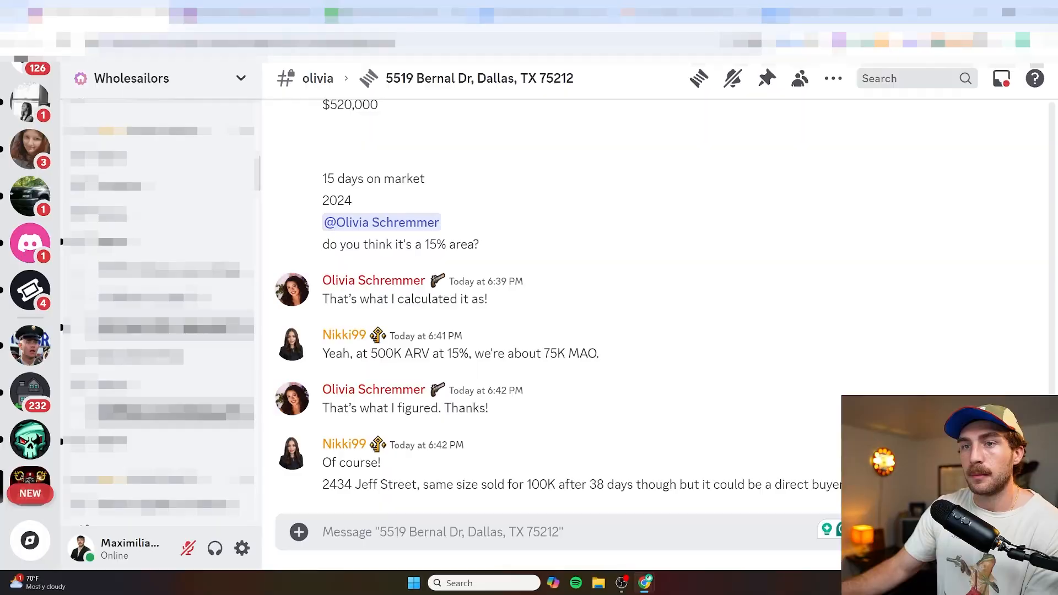
{"action": "scroll", "coordinate": [160, 309], "scroll_direction": "down", "scroll_amount": 5}
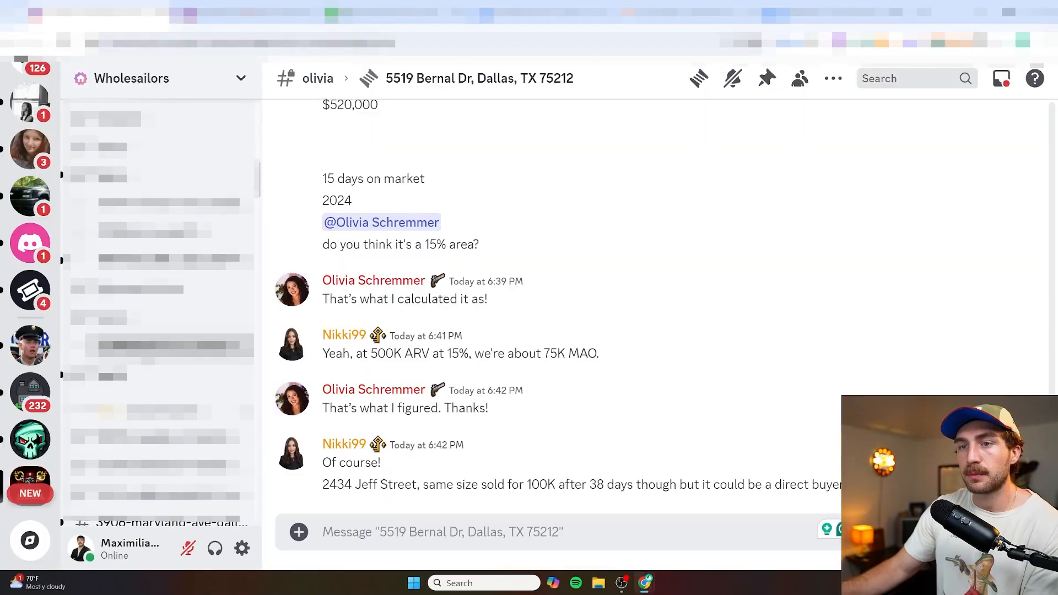
Open the Farmers Branch property's ticket channel and examine its square footage, negotiated price, ARV, rehab estimate and condition notes
{"action": "left_click", "coordinate": [165, 384]}
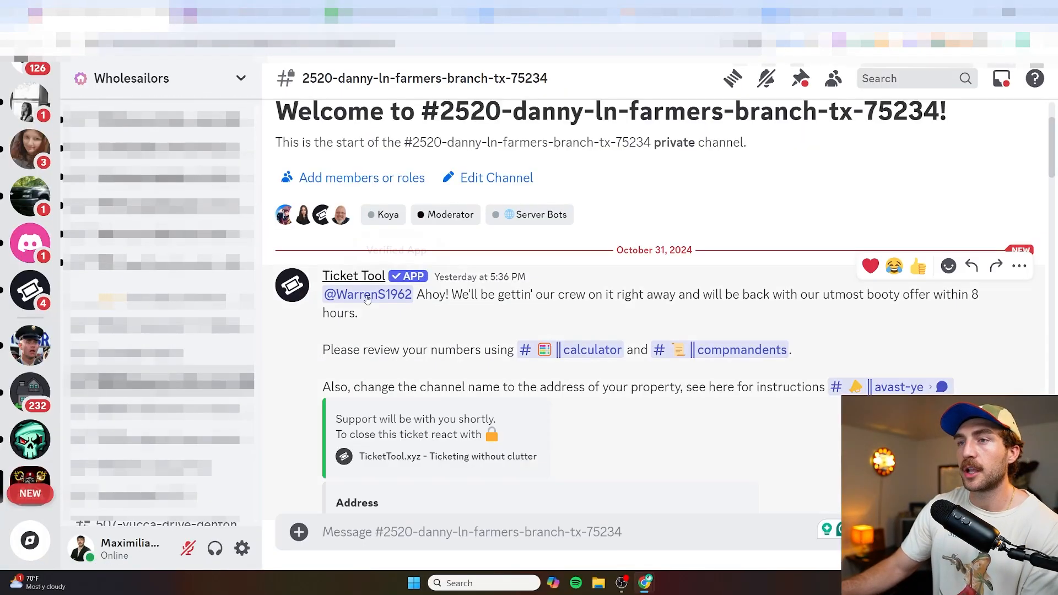
{"action": "scroll", "coordinate": [502, 389], "scroll_direction": "down", "scroll_amount": 20}
{"action": "scroll", "coordinate": [501, 392], "scroll_direction": "down", "scroll_amount": 10}
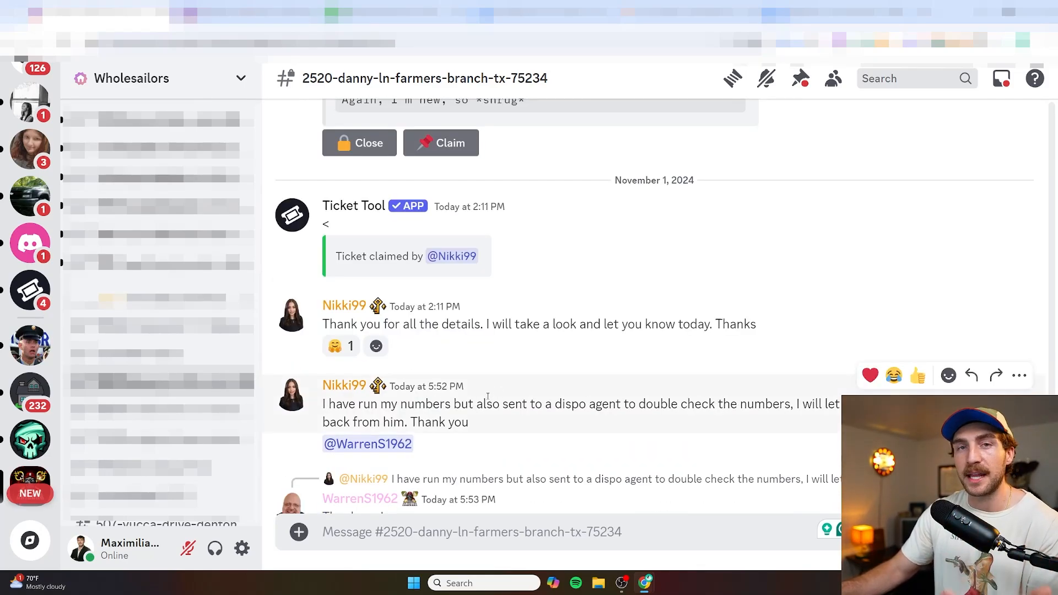
{"action": "scroll", "coordinate": [488, 395], "scroll_direction": "up", "scroll_amount": 15}
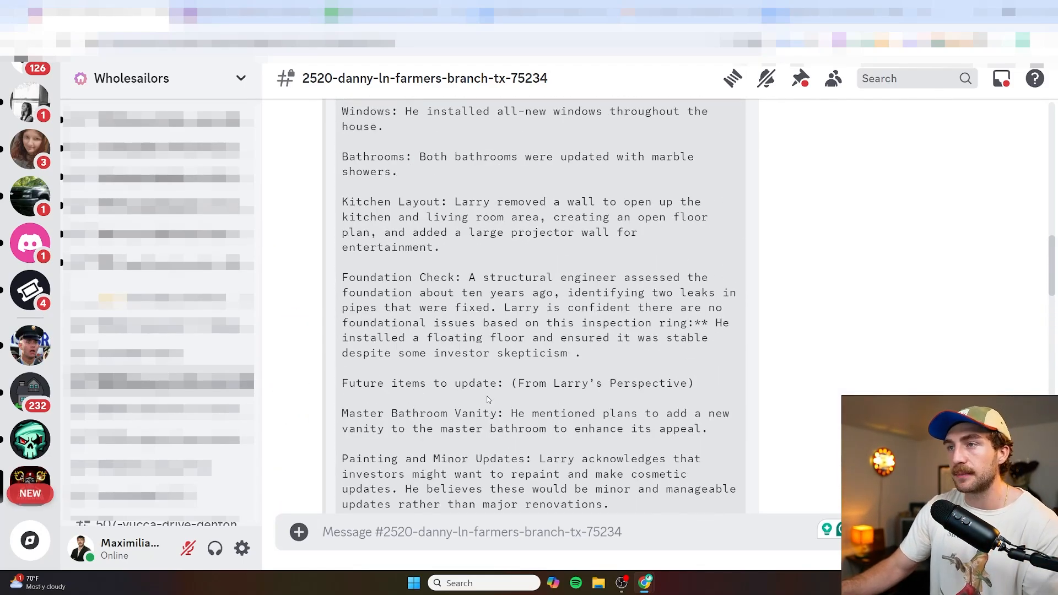
{"action": "scroll", "coordinate": [487, 398], "scroll_direction": "up", "scroll_amount": 8}
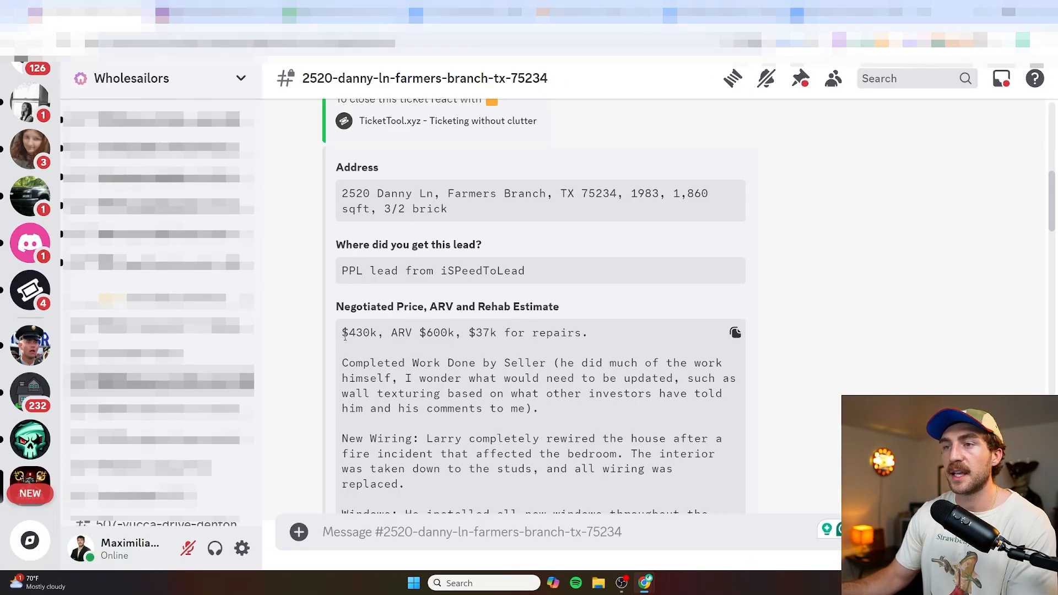
{"action": "left_click_drag", "start_coordinate": [344, 333], "coordinate": [455, 333]}
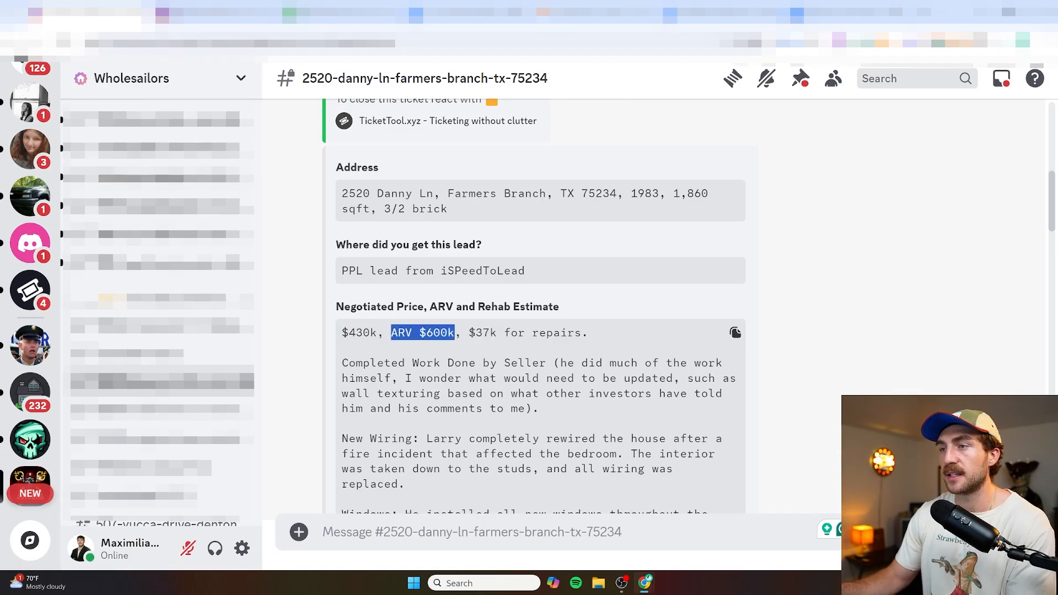
{"action": "left_click_drag", "start_coordinate": [469, 332], "coordinate": [569, 331]}
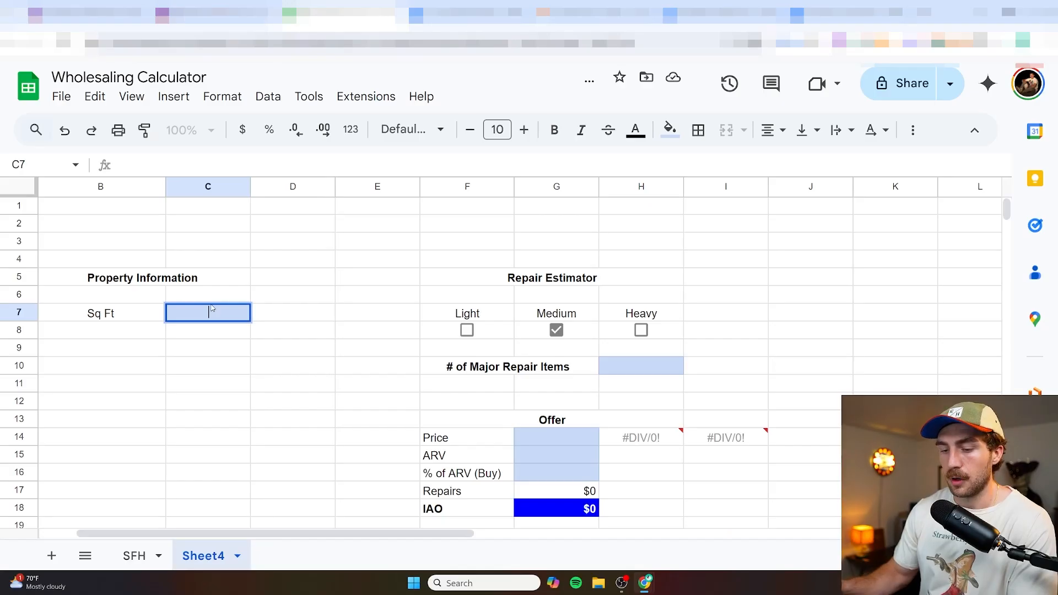
Switch to the Wholesaling Calculator in Google Sheets and enter 1860 as the Sq Ft in C7
{"action": "left_click", "coordinate": [211, 307]}
{"action": "type", "text": "1860"}
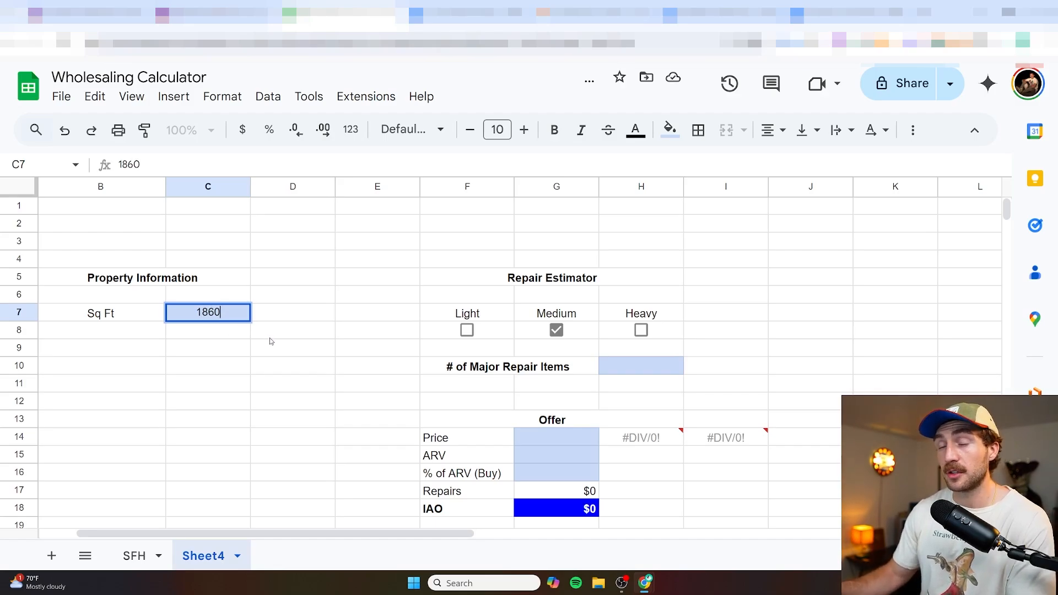
{"action": "left_click", "coordinate": [393, 383]}
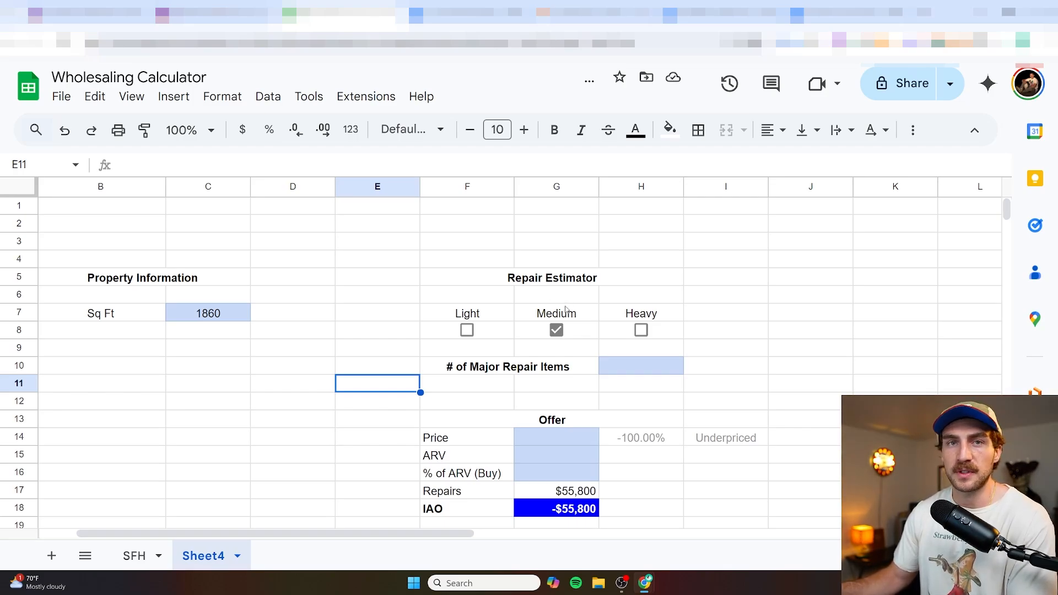
Enter 2 as the # of Major Repair Items in H10 and check the Repairs row
{"action": "double_click", "coordinate": [637, 369]}
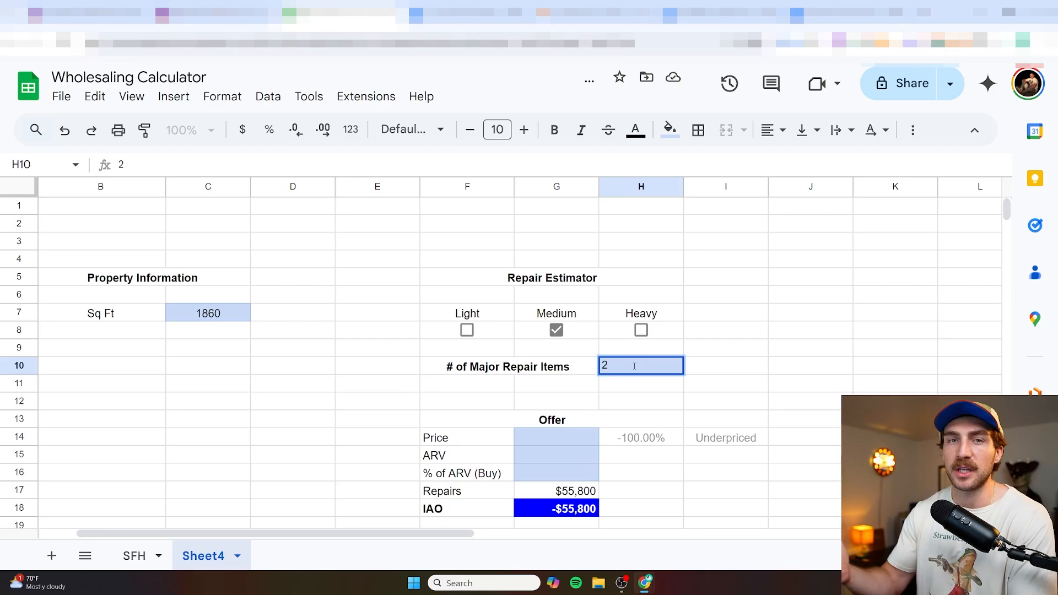
{"action": "left_click", "coordinate": [725, 401]}
{"action": "scroll", "coordinate": [572, 430], "scroll_direction": "down", "scroll_amount": 2}
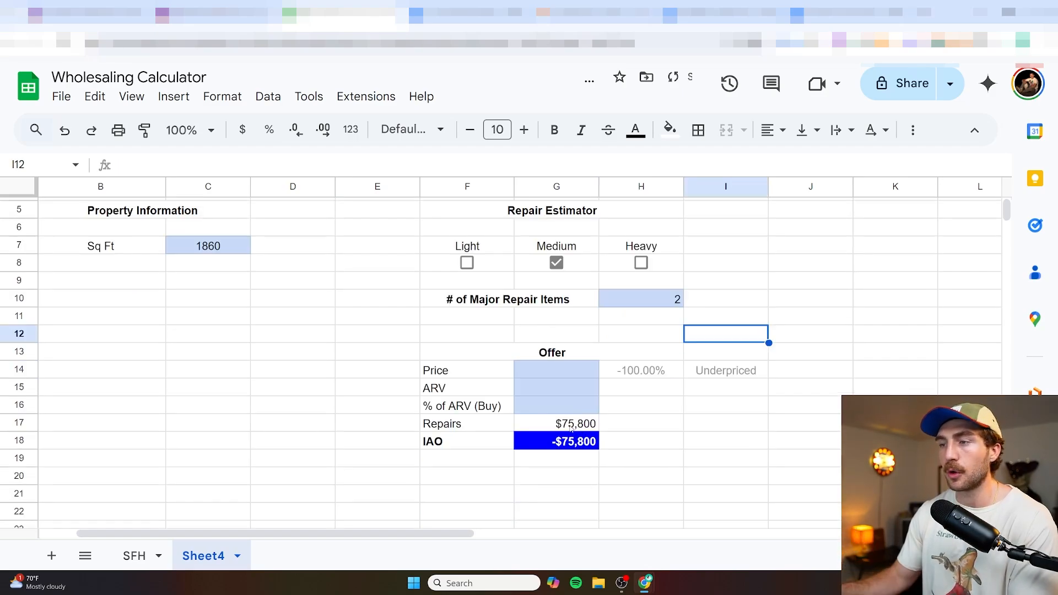
{"action": "left_click_drag", "start_coordinate": [482, 429], "coordinate": [556, 428]}
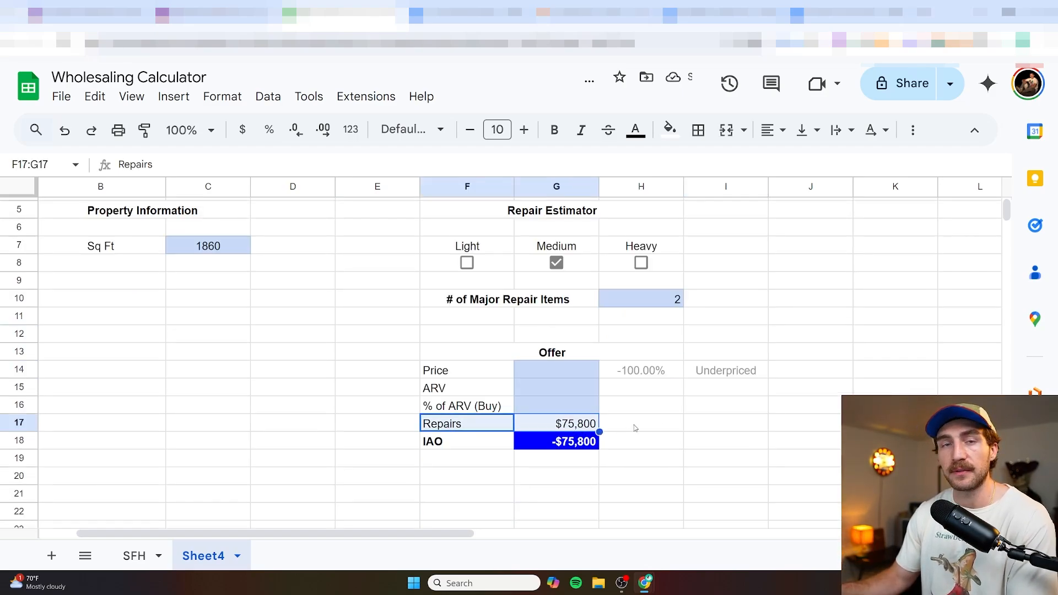
{"action": "left_click", "coordinate": [682, 424]}
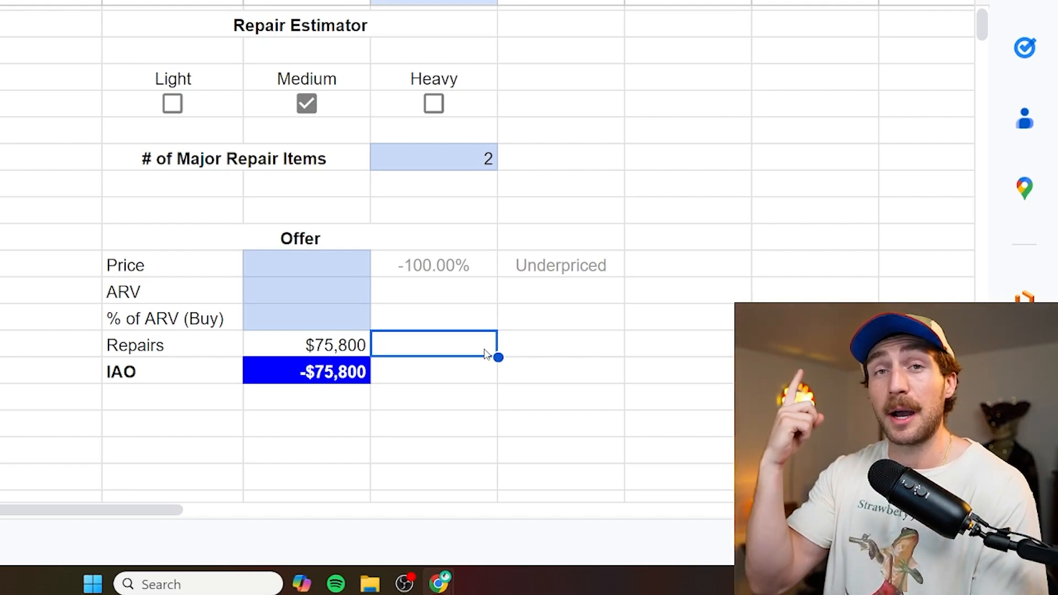
Enter 430000 as the Price in G14 and 600000 as the ARV in G15
{"action": "left_click", "coordinate": [329, 264]}
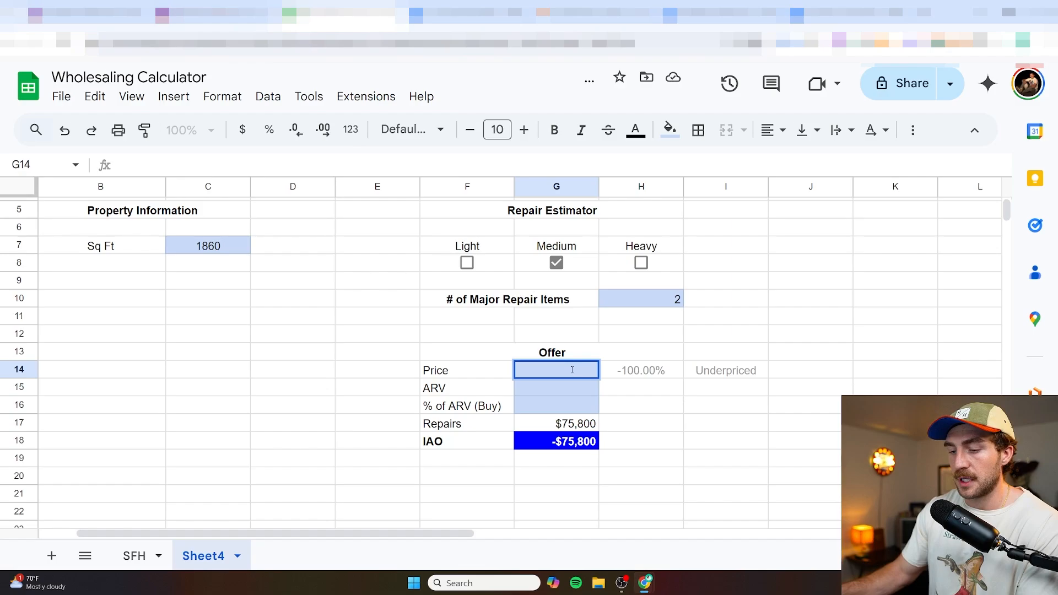
{"action": "key", "text": "BackSpace"}
{"action": "key", "text": "BackSpace"}
{"action": "key", "text": "BackSpace"}
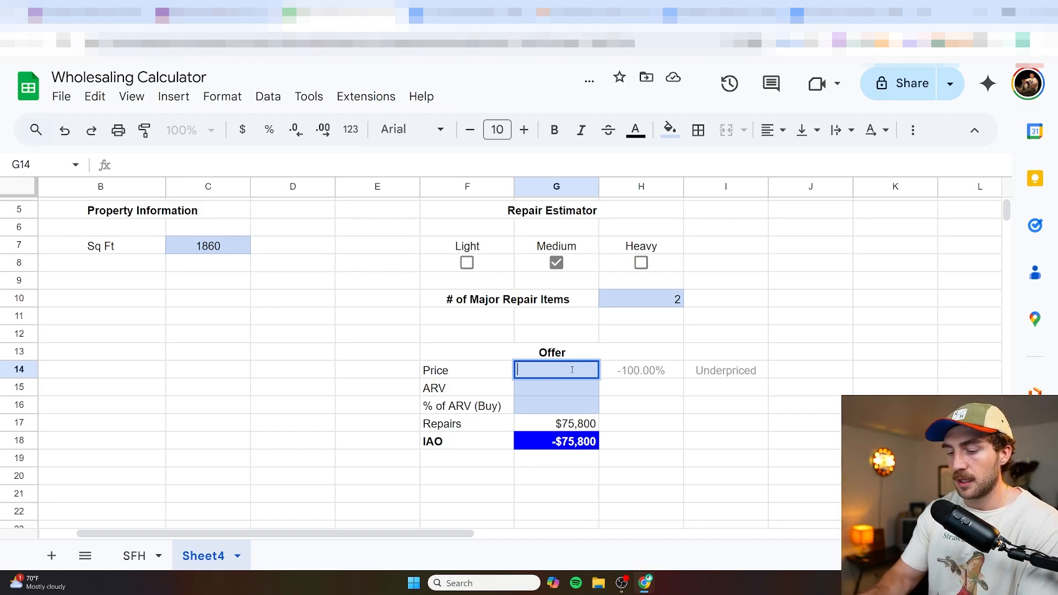
{"action": "type", "text": "430000"}
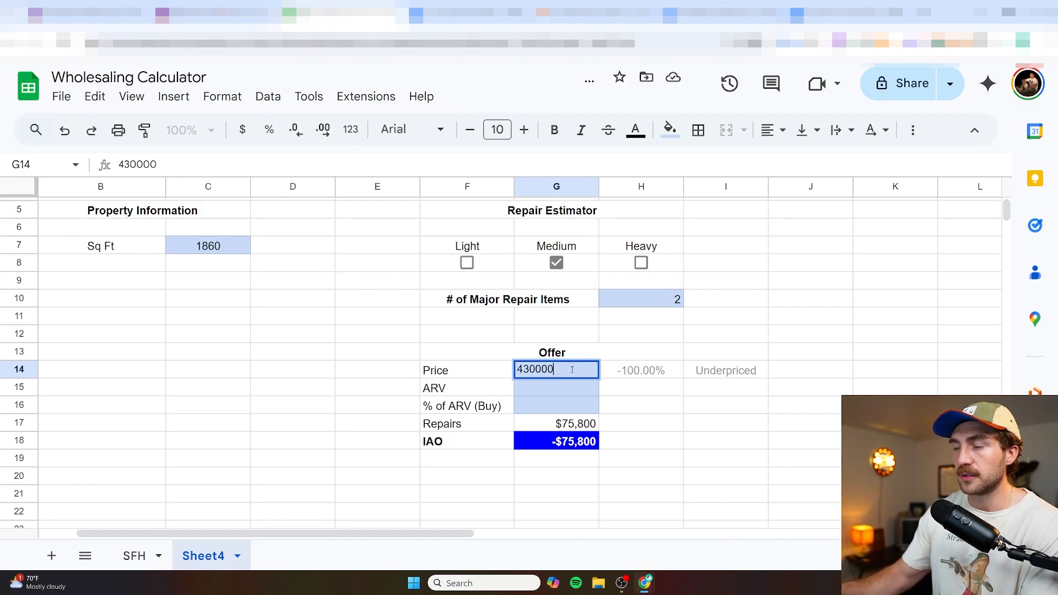
{"action": "key", "text": "Return"}
{"action": "type", "text": "600"}
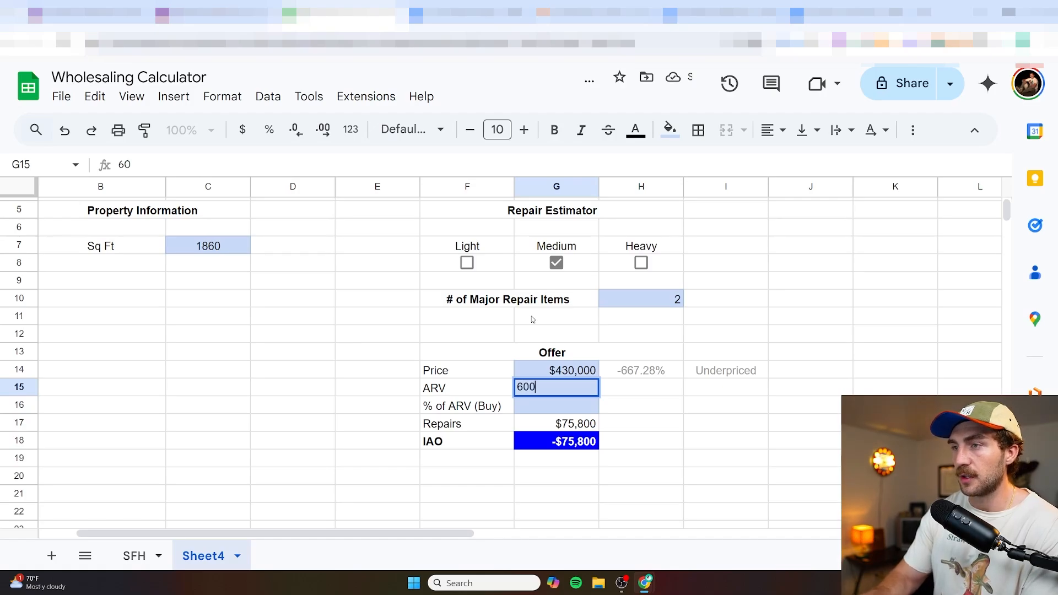
{"action": "type", "text": ",00"}
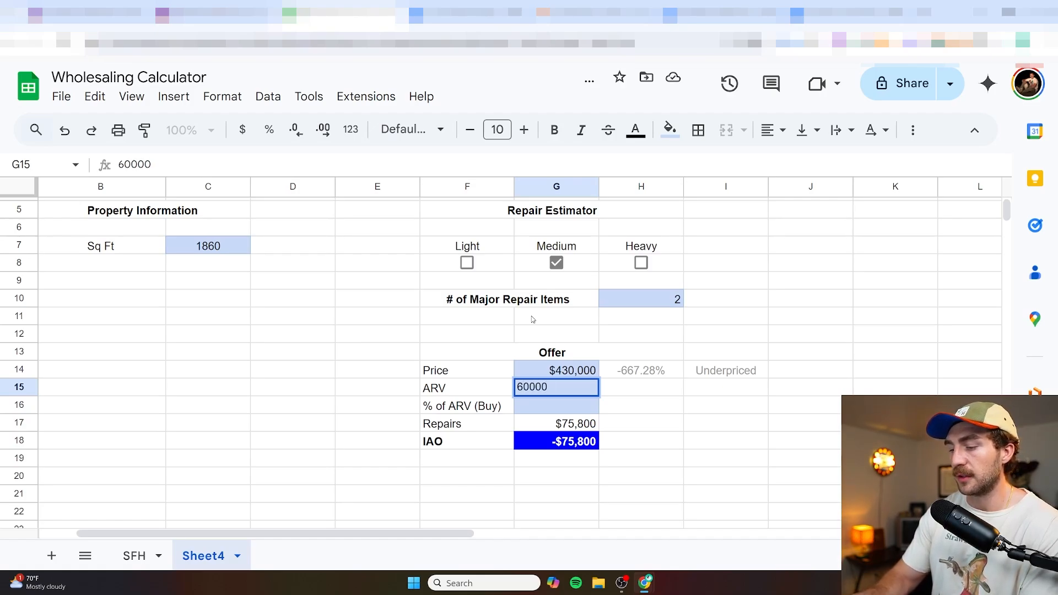
{"action": "type", "text": "0"}
Set the % of ARV (Buy) in G16 to 75%
{"action": "left_click", "coordinate": [641, 370]}
{"action": "left_click", "coordinate": [557, 406]}
{"action": "double_click", "coordinate": [556, 406]}
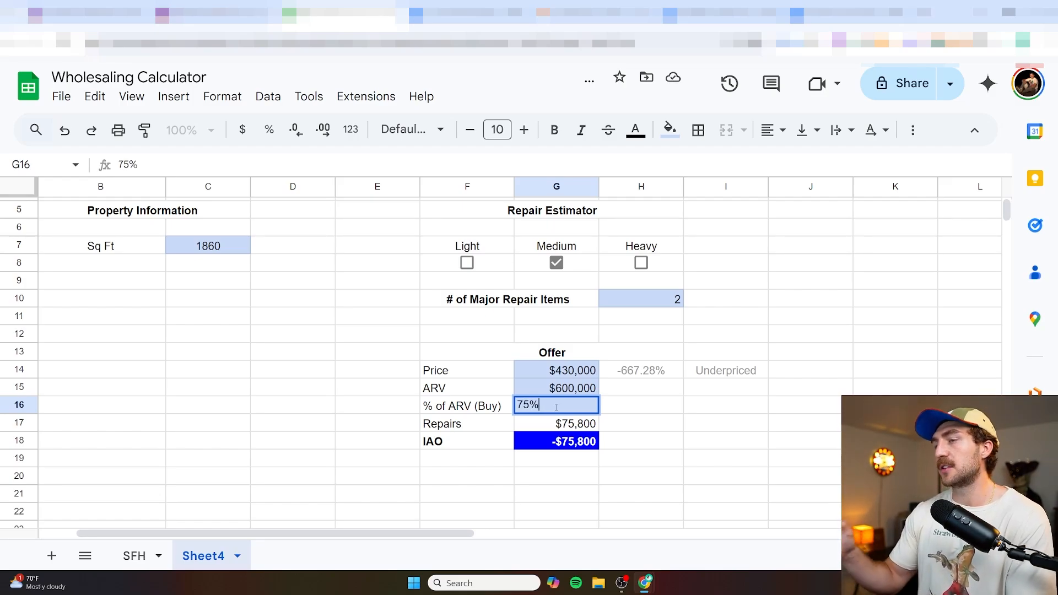
{"action": "left_click", "coordinate": [654, 441]}
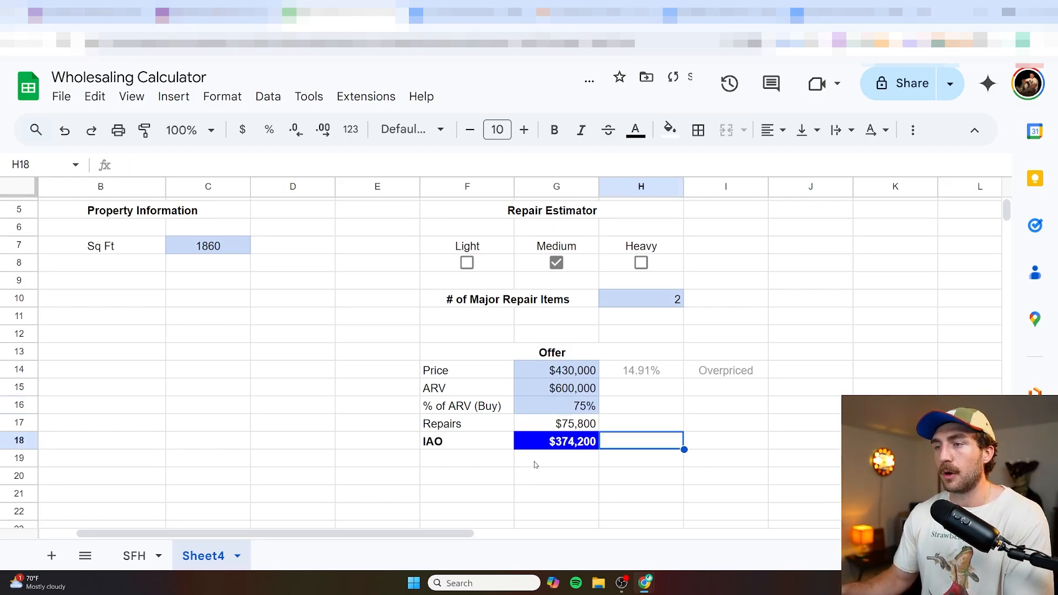
Review the IAO in row 18 and the price difference and pricing label in H14:I14
{"action": "left_click_drag", "start_coordinate": [443, 449], "coordinate": [553, 447]}
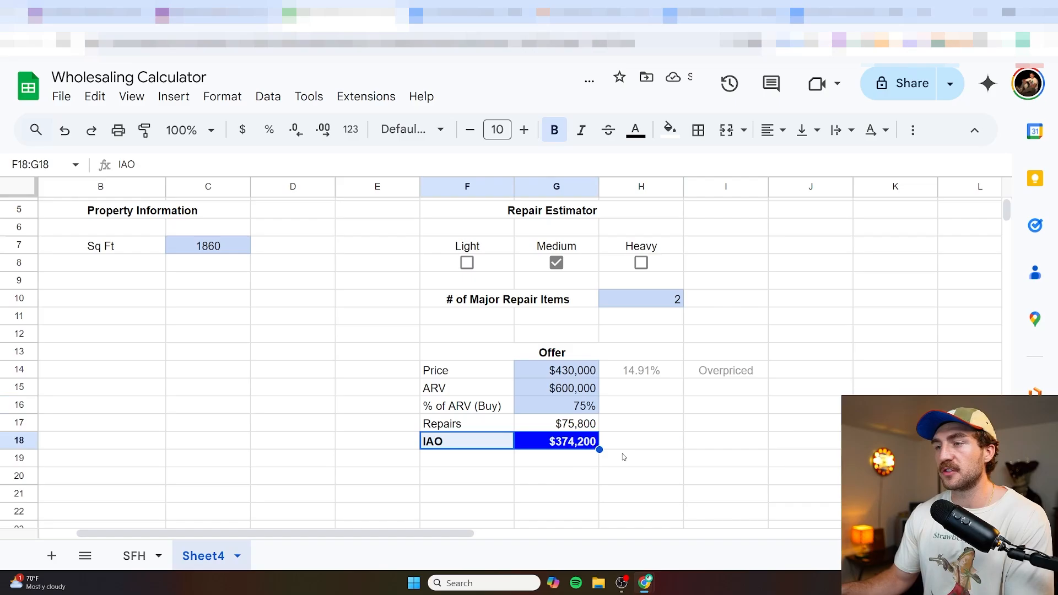
{"action": "left_click", "coordinate": [640, 464]}
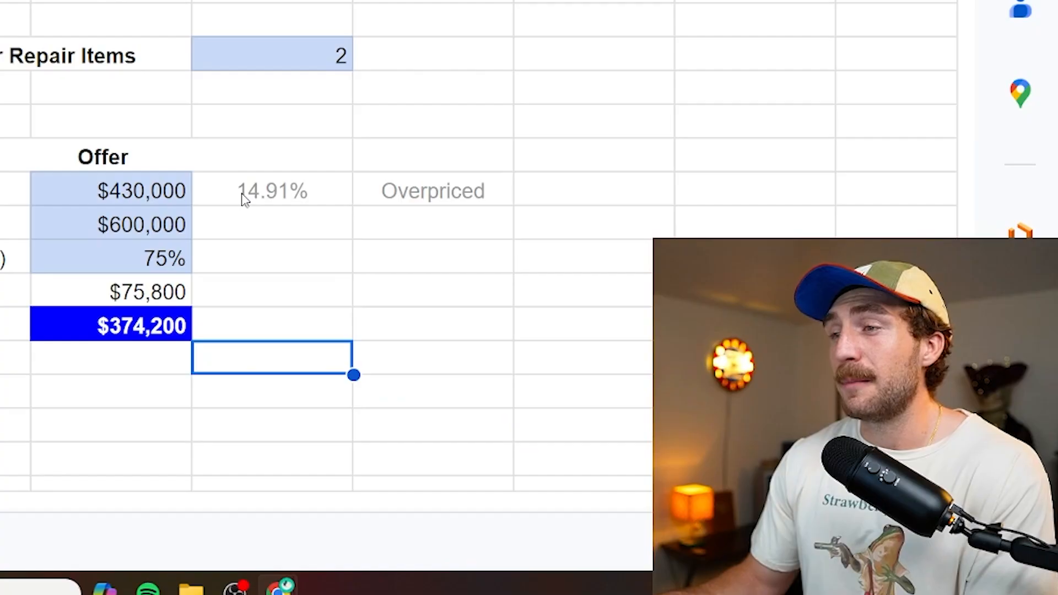
{"action": "left_click_drag", "start_coordinate": [242, 201], "coordinate": [432, 193]}
{"action": "left_click", "coordinate": [479, 259]}
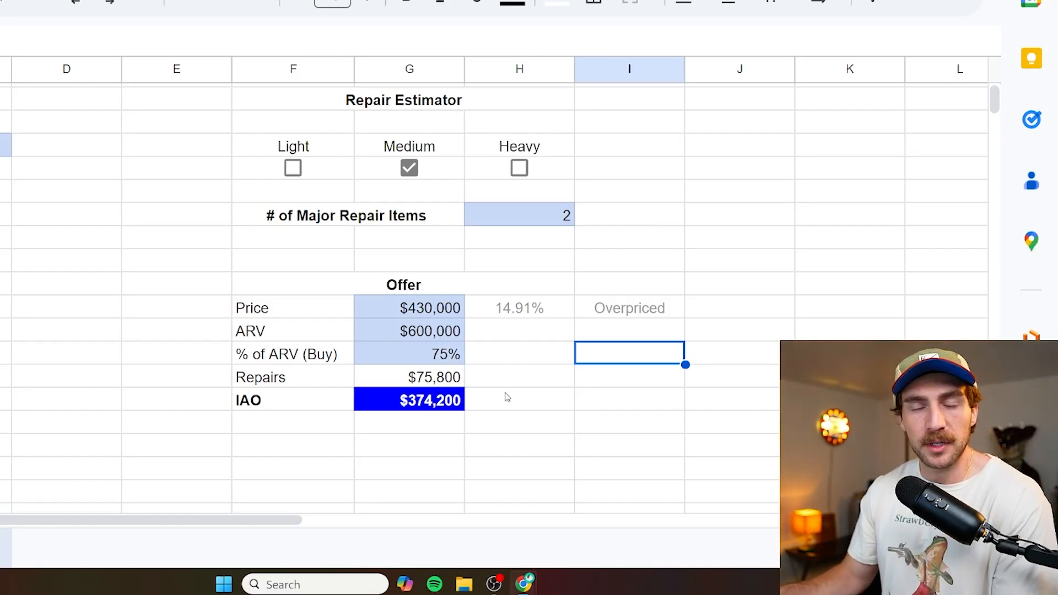
{"action": "left_click", "coordinate": [308, 422]}
Copy the % of ARV (Buy) row F16:G16 to F20:G20 and relabel the copy "% of ARV (Sell)"
{"action": "left_click_drag", "start_coordinate": [293, 353], "coordinate": [447, 359]}
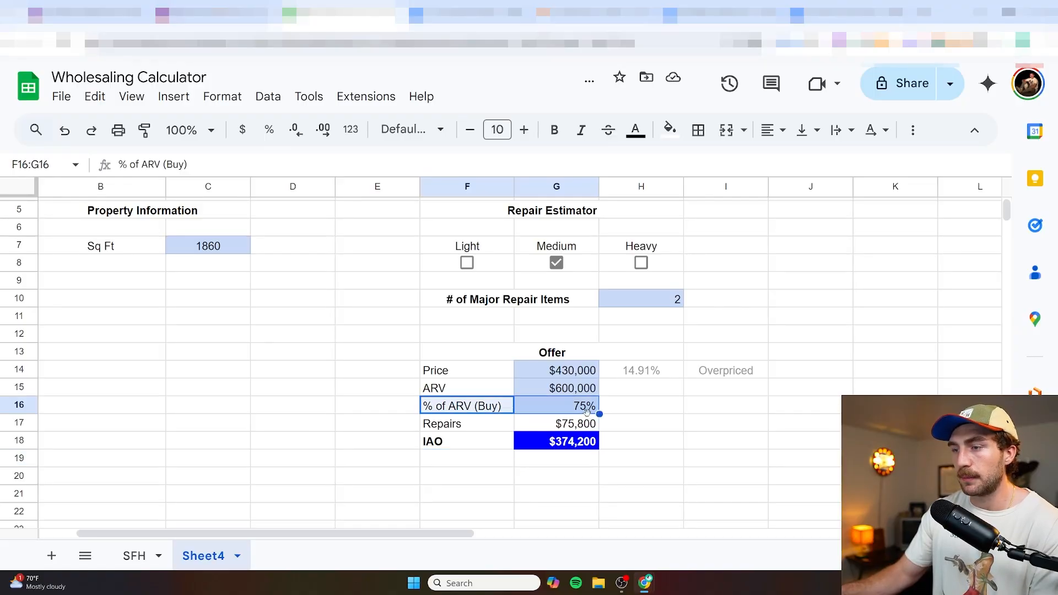
{"action": "key", "text": "ctrl+c"}
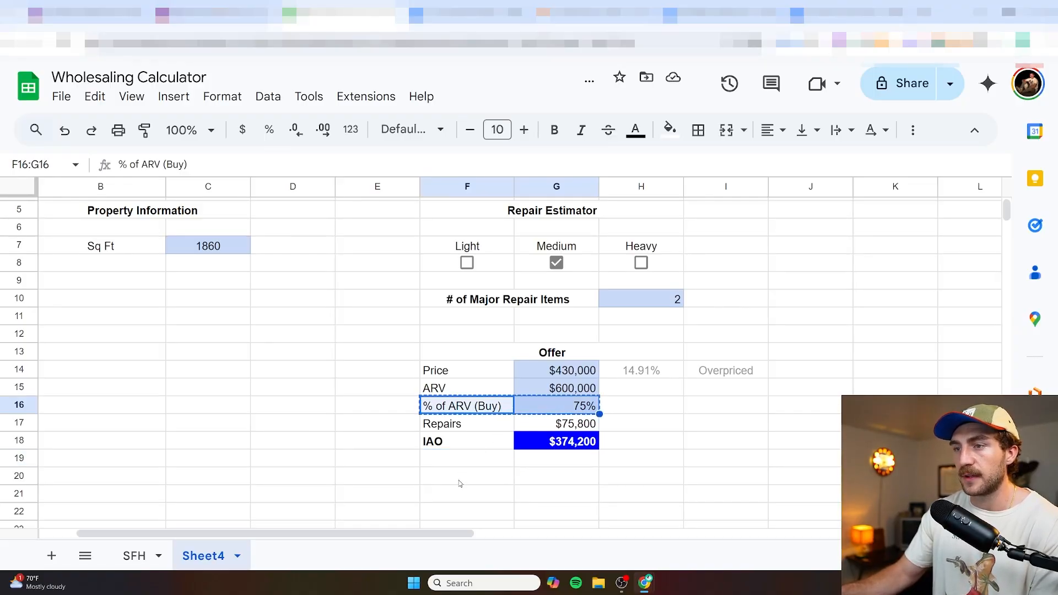
{"action": "left_click", "coordinate": [460, 476]}
{"action": "key", "text": "ctrl+v"}
{"action": "double_click", "coordinate": [485, 475]}
{"action": "double_click", "coordinate": [485, 475]}
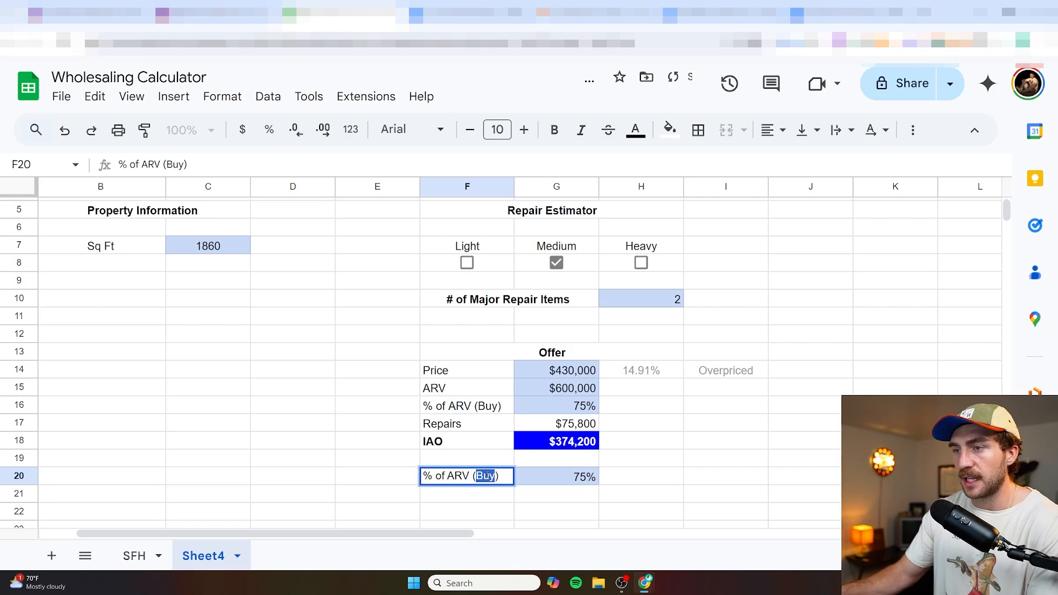
{"action": "type", "text": "Sell"}
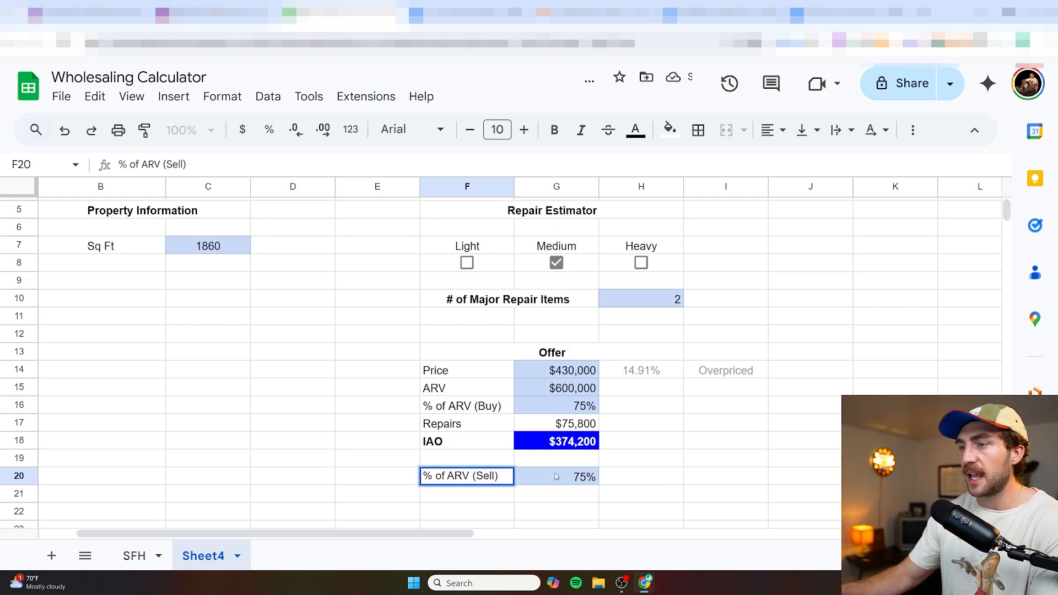
Set the % of ARV (Sell) in G20 to 80%
{"action": "left_click", "coordinate": [556, 477]}
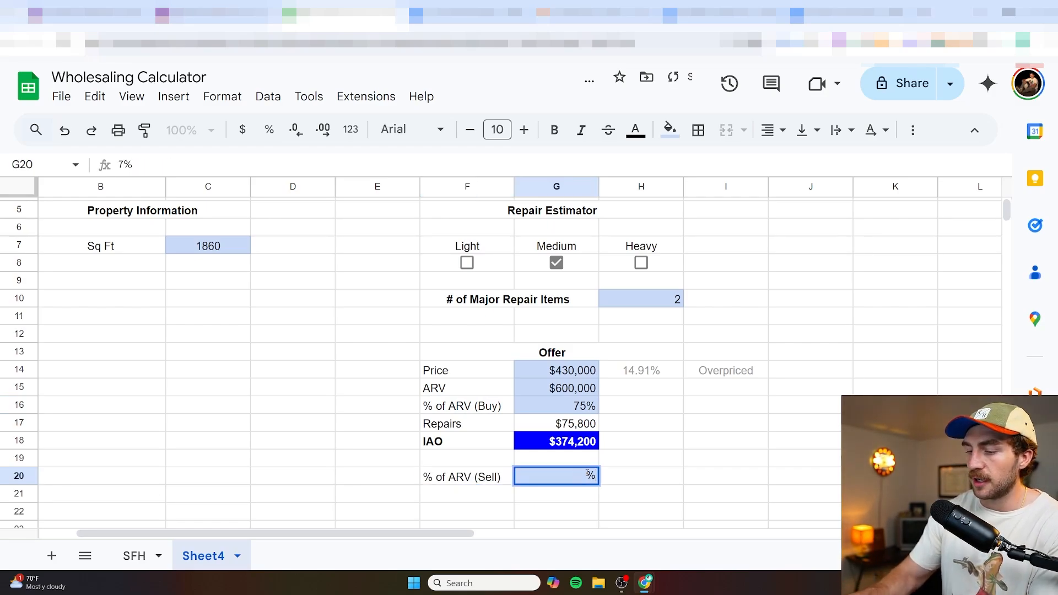
{"action": "type", "text": "80"}
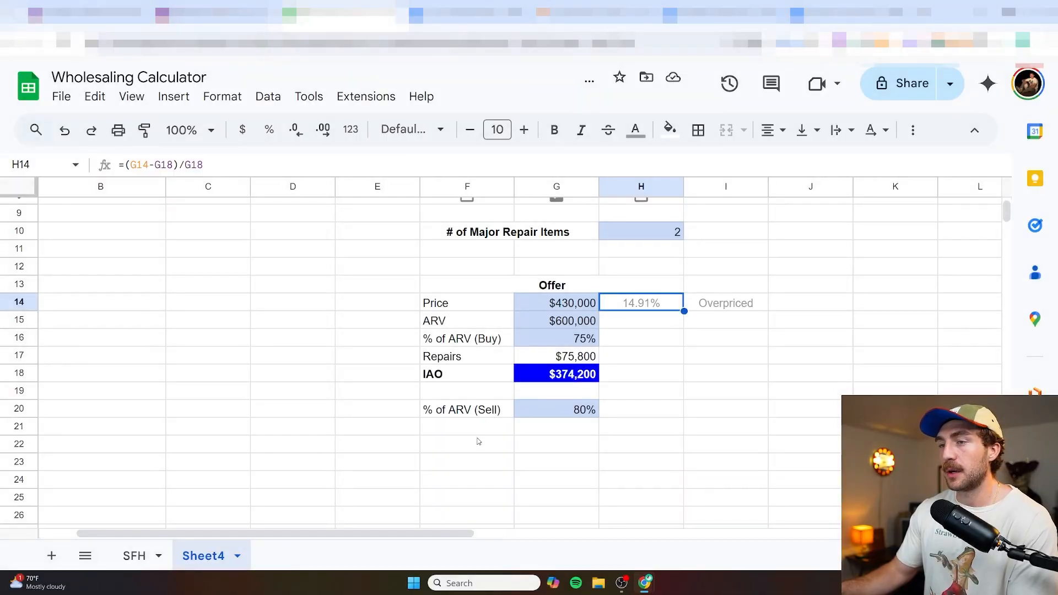
{"action": "left_click", "coordinate": [476, 432]}
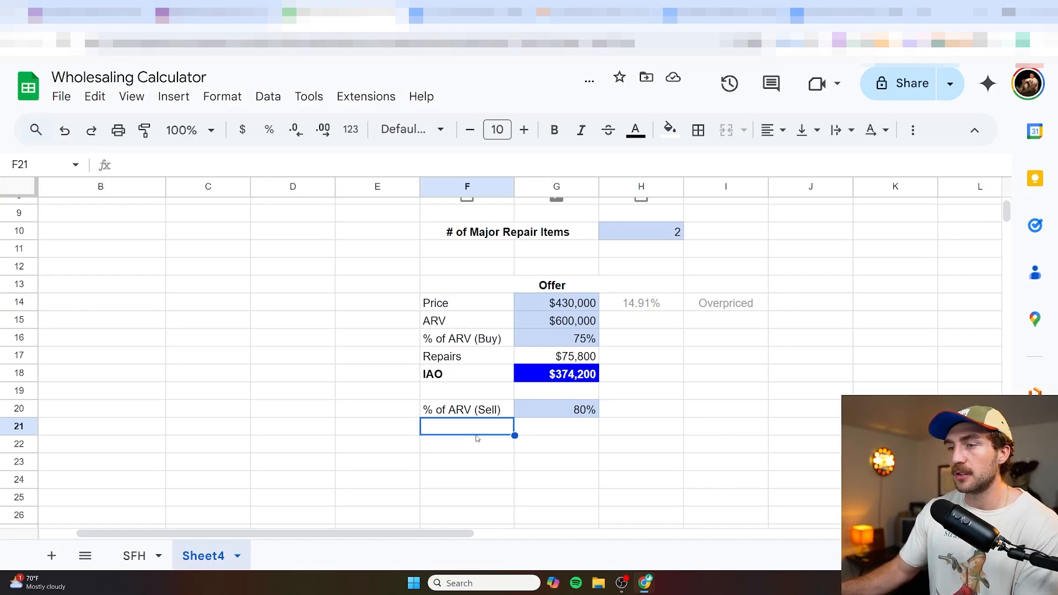
Add the label "Assignment Fee" in F21, below % of ARV (Sell), and make it bold
{"action": "left_click", "coordinate": [451, 379]}
{"action": "key", "text": "ctrl+c"}
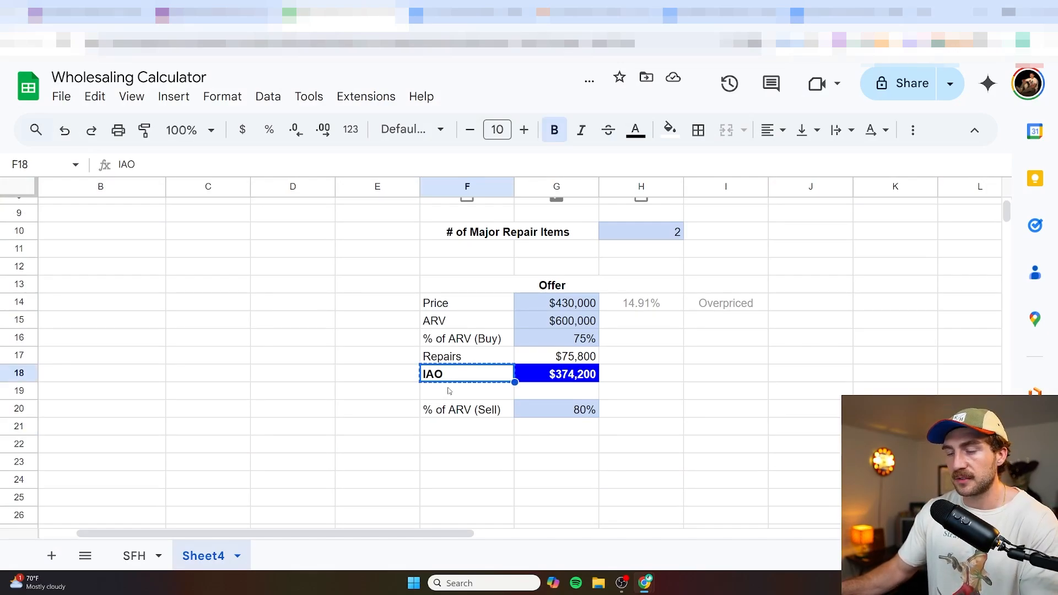
{"action": "left_click", "coordinate": [450, 428]}
{"action": "double_click", "coordinate": [450, 427]}
{"action": "key", "text": "ctrl+v"}
{"action": "key", "text": "BackSpace"}
{"action": "key", "text": "BackSpace"}
{"action": "key", "text": "BackSpace"}
{"action": "type", "text": "Ass"}
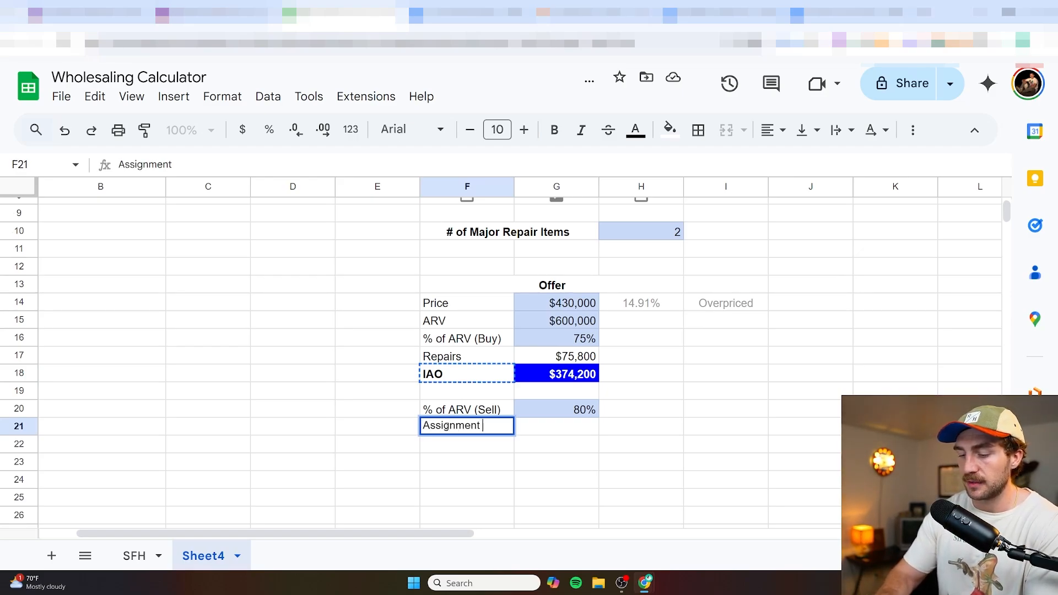
{"action": "type", "text": "ignment Fee"}
{"action": "left_click", "coordinate": [641, 497]}
{"action": "left_click", "coordinate": [466, 427]}
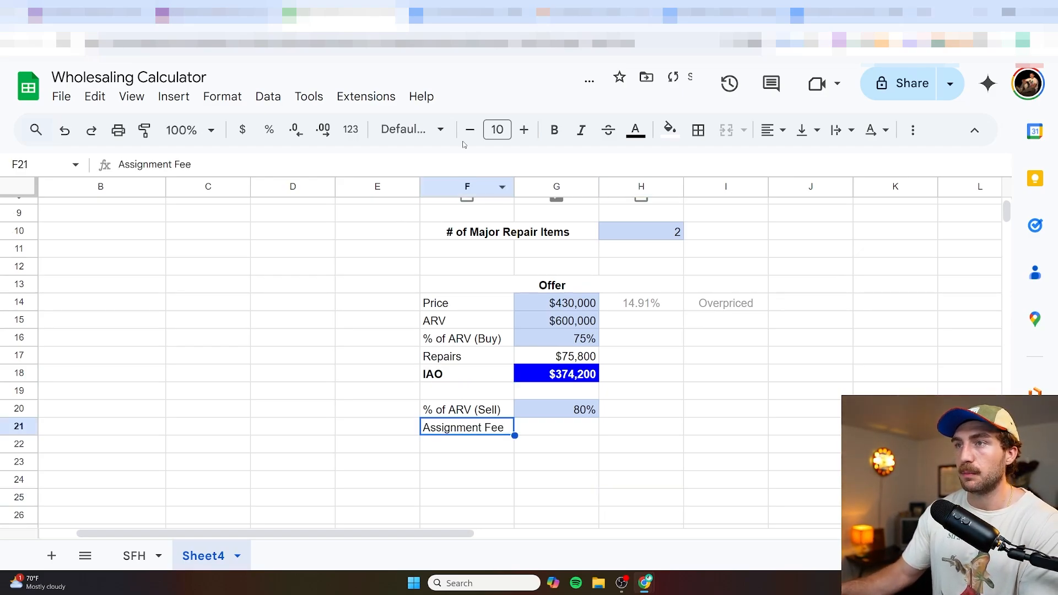
{"action": "left_click", "coordinate": [550, 135]}
Calculate the assignment fee in G21 with the formula =G15*G20-G17-G18
{"action": "double_click", "coordinate": [592, 421]}
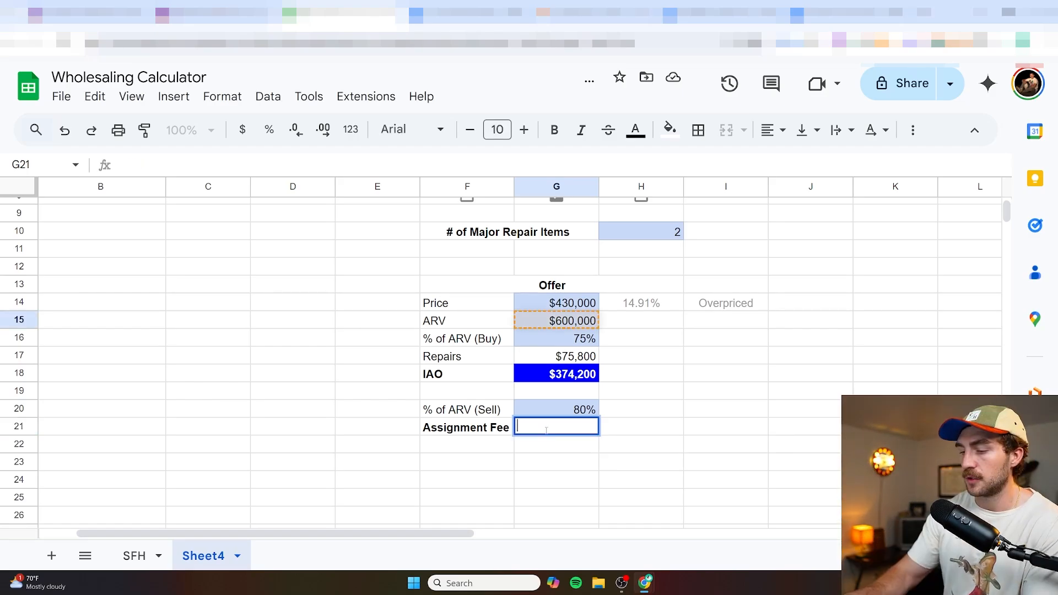
{"action": "left_click", "coordinate": [564, 324]}
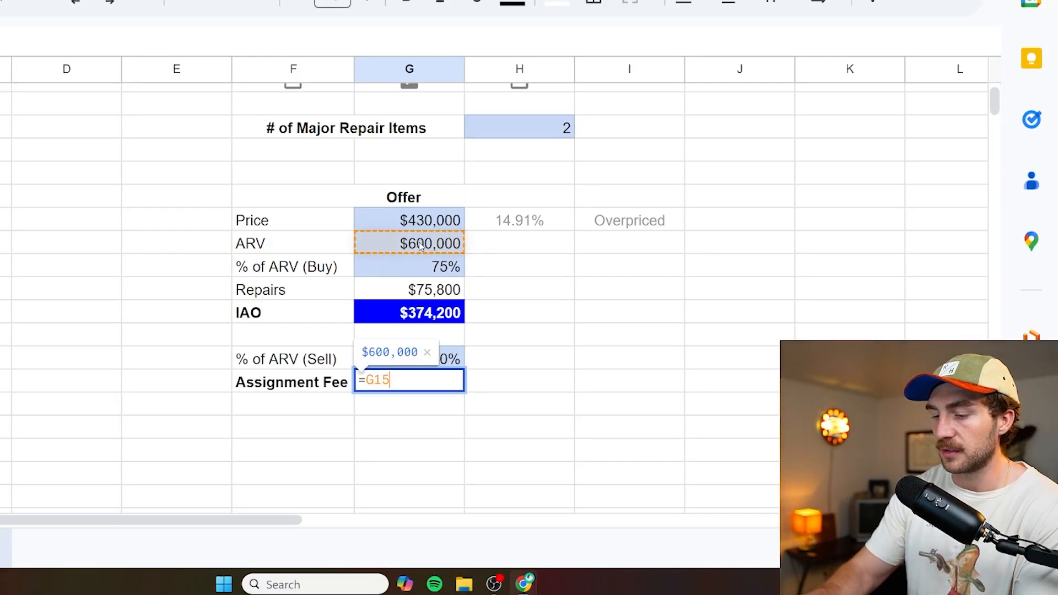
{"action": "type", "text": "*"}
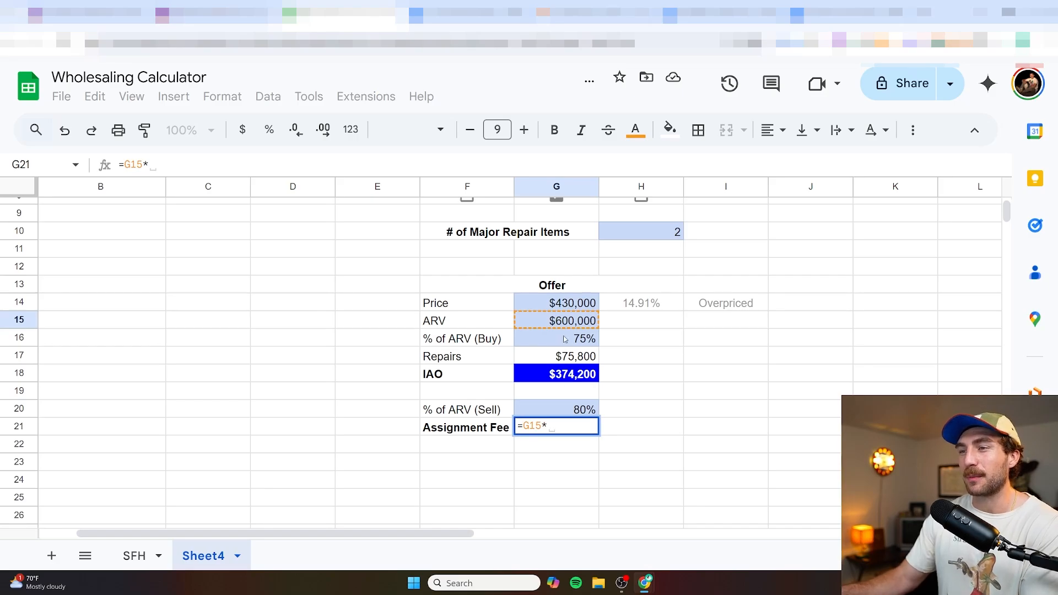
{"action": "left_click", "coordinate": [583, 410]}
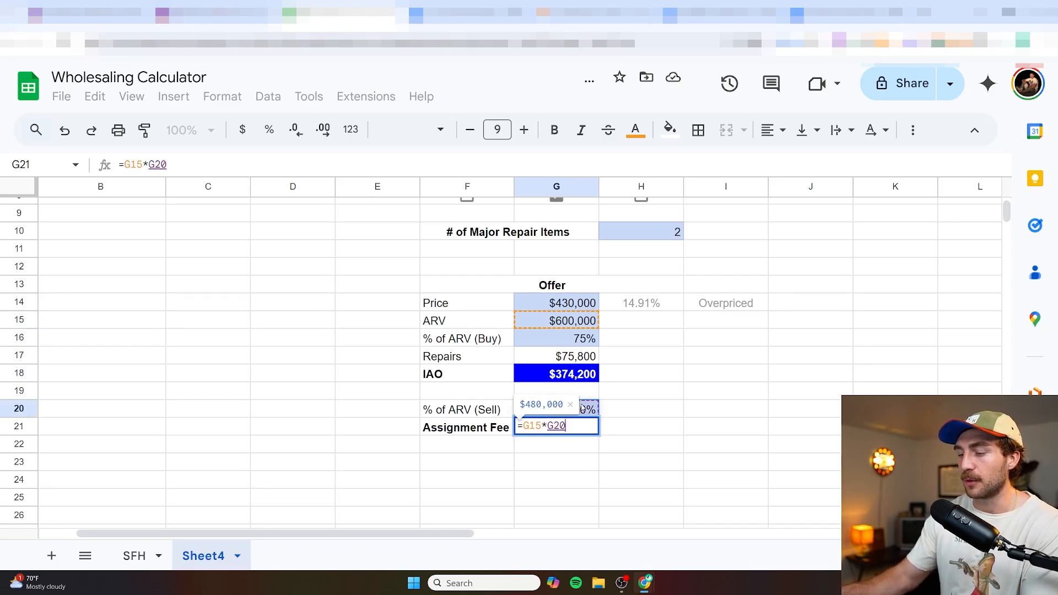
{"action": "type", "text": "-"}
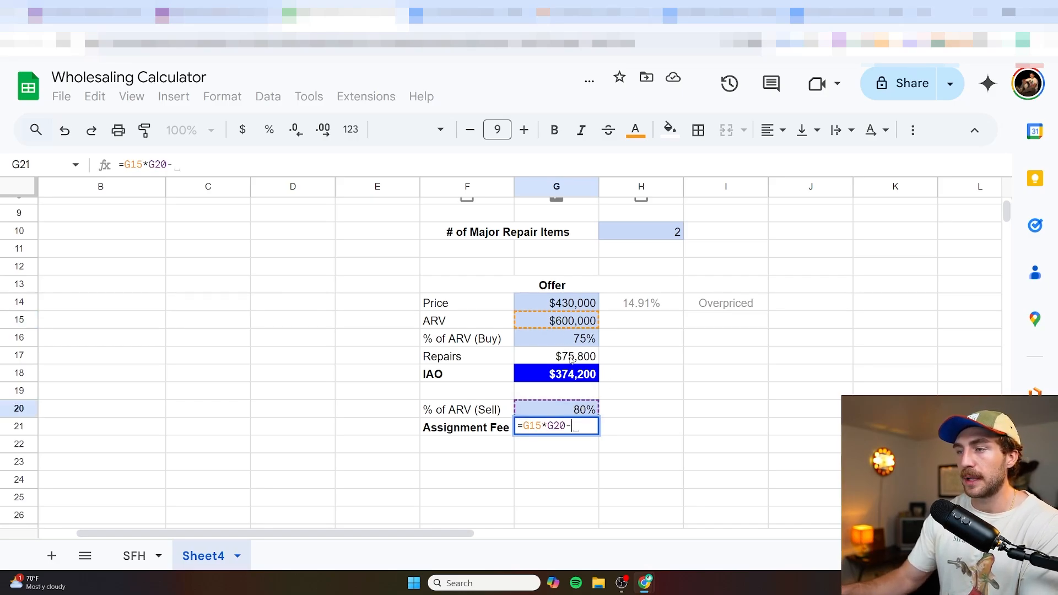
{"action": "left_click", "coordinate": [571, 360]}
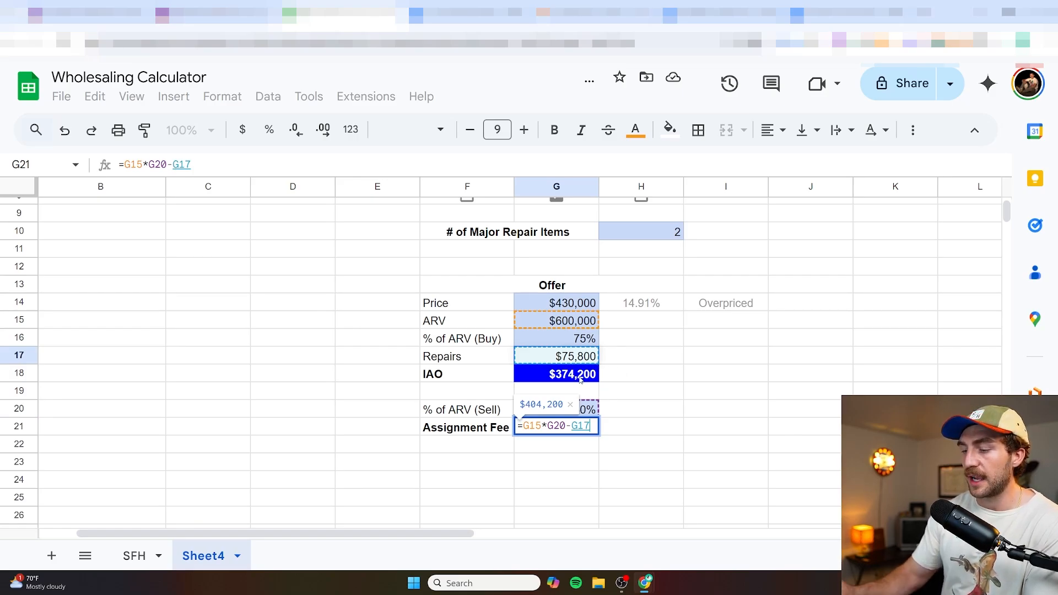
{"action": "type", "text": "-"}
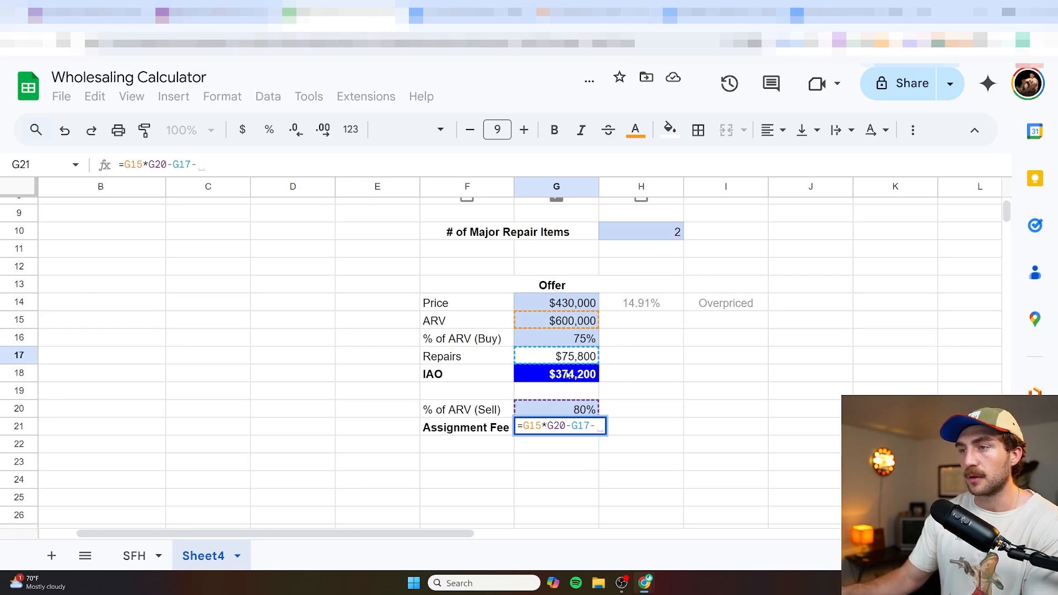
{"action": "left_click", "coordinate": [567, 375]}
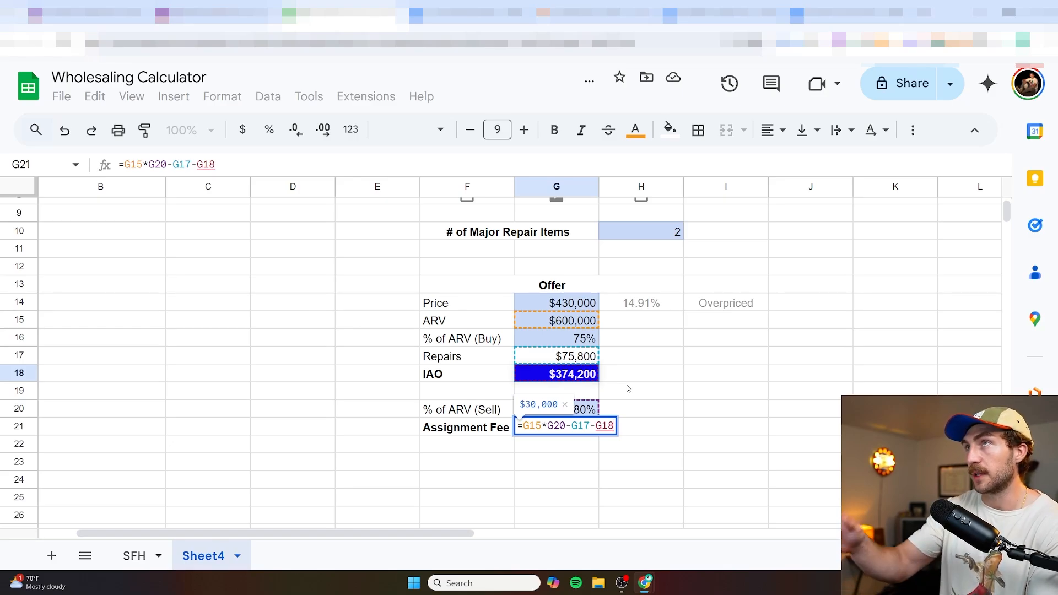
{"action": "key", "text": "Return"}
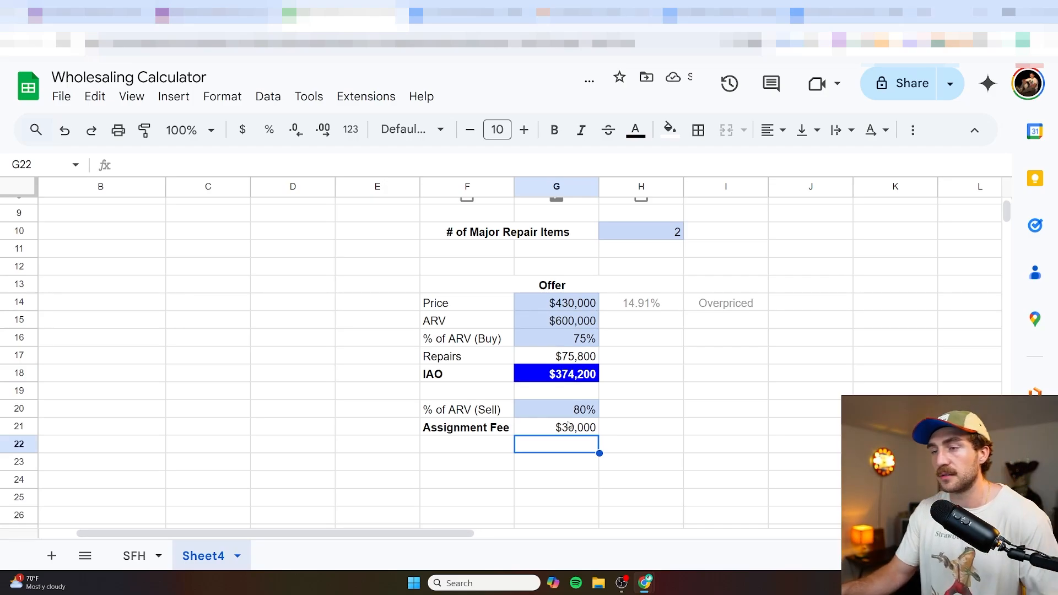
Format the assignment fee value in G21 with a green fill and bold white text
{"action": "left_click", "coordinate": [569, 427]}
{"action": "left_click", "coordinate": [669, 129]}
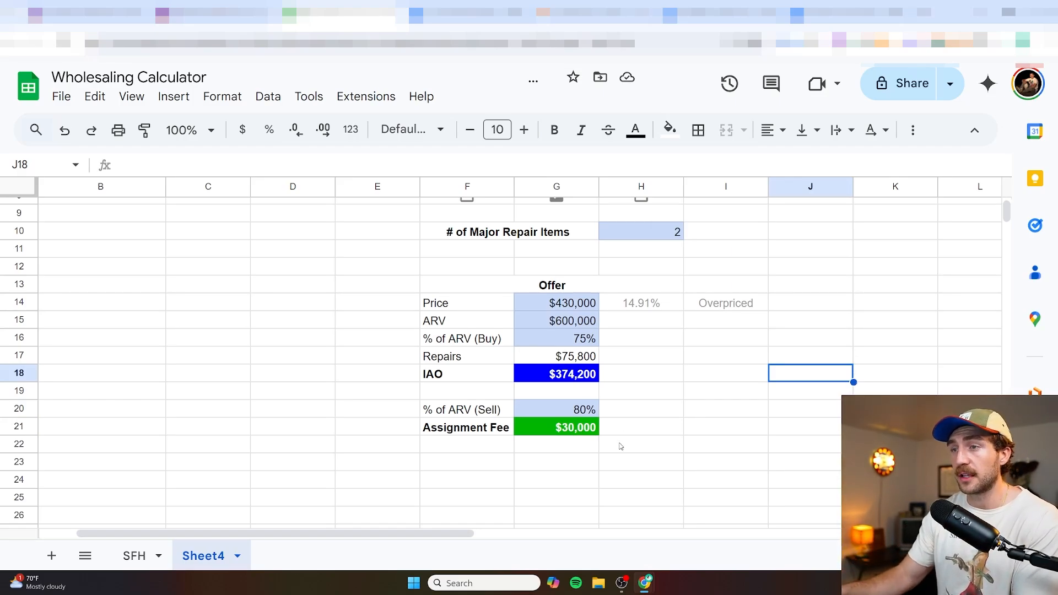
{"action": "left_click_drag", "start_coordinate": [473, 433], "coordinate": [578, 430]}
{"action": "left_click", "coordinate": [641, 444]}
Add the labels "Address", "Bed / Bath / Garage" and "Year Built" in B8:B10 under Sq Ft in Property Information
{"action": "scroll", "coordinate": [716, 406], "scroll_direction": "up", "scroll_amount": 1}
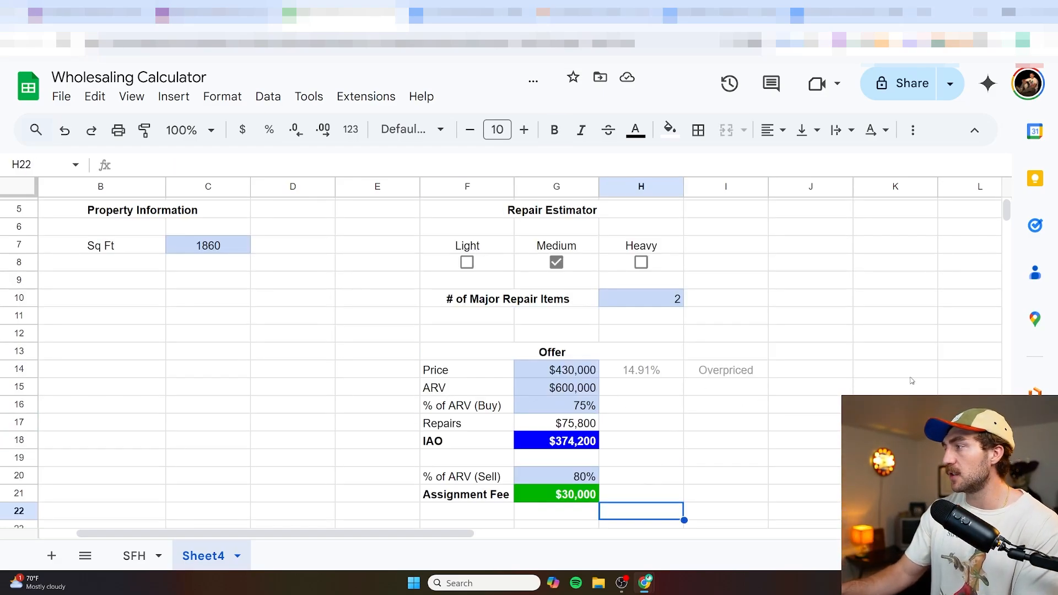
{"action": "scroll", "coordinate": [326, 341], "scroll_direction": "up", "scroll_amount": 2}
{"action": "left_click", "coordinate": [184, 363]}
{"action": "double_click", "coordinate": [110, 333]}
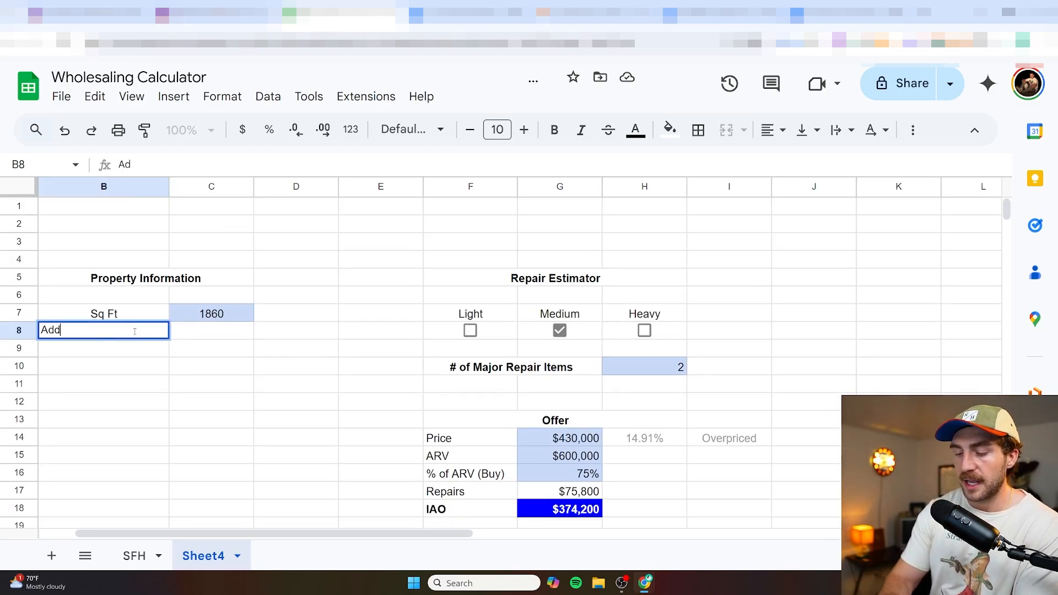
{"action": "type", "text": "Address"}
{"action": "key", "text": "Return"}
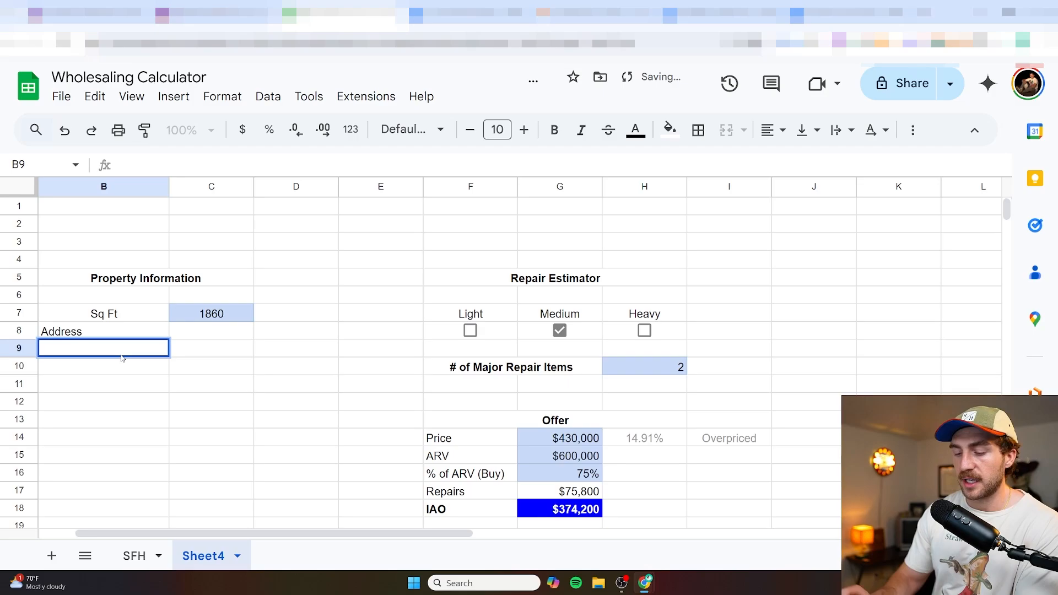
{"action": "type", "text": "Bed /"}
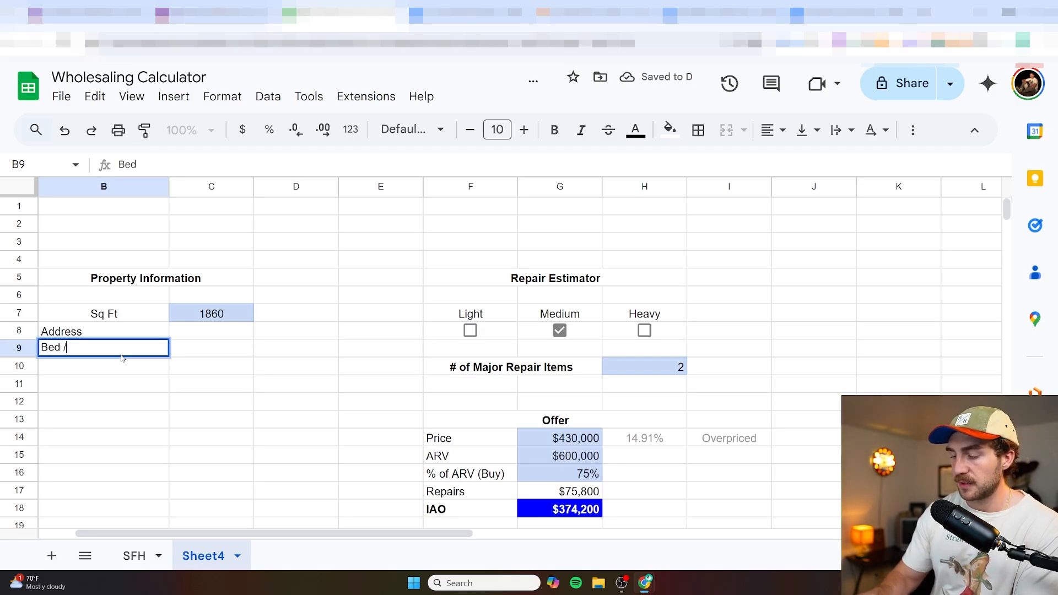
{"action": "type", "text": " Bath / Garage"}
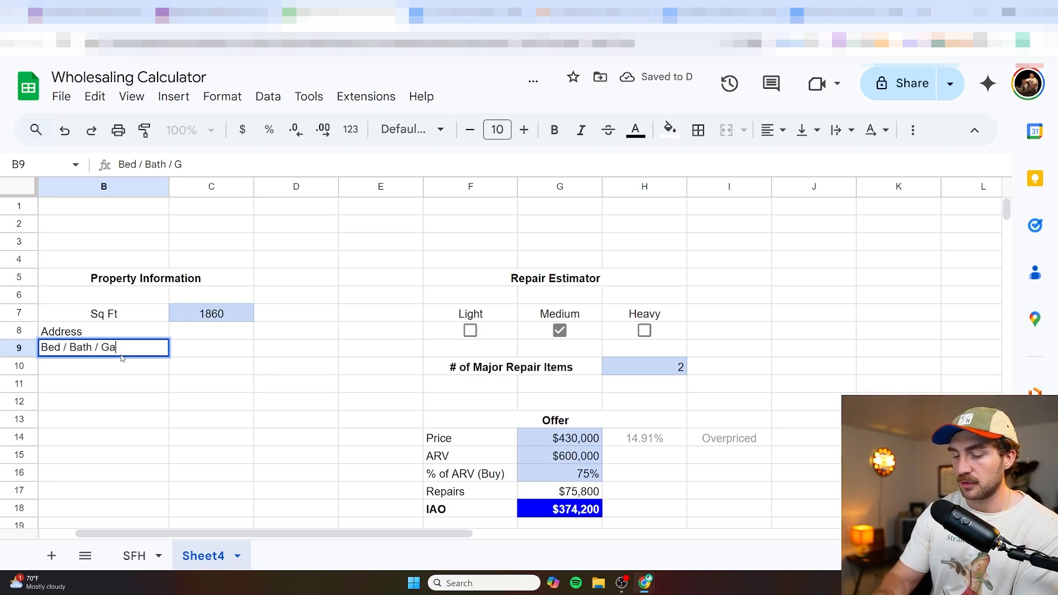
{"action": "double_click", "coordinate": [100, 370]}
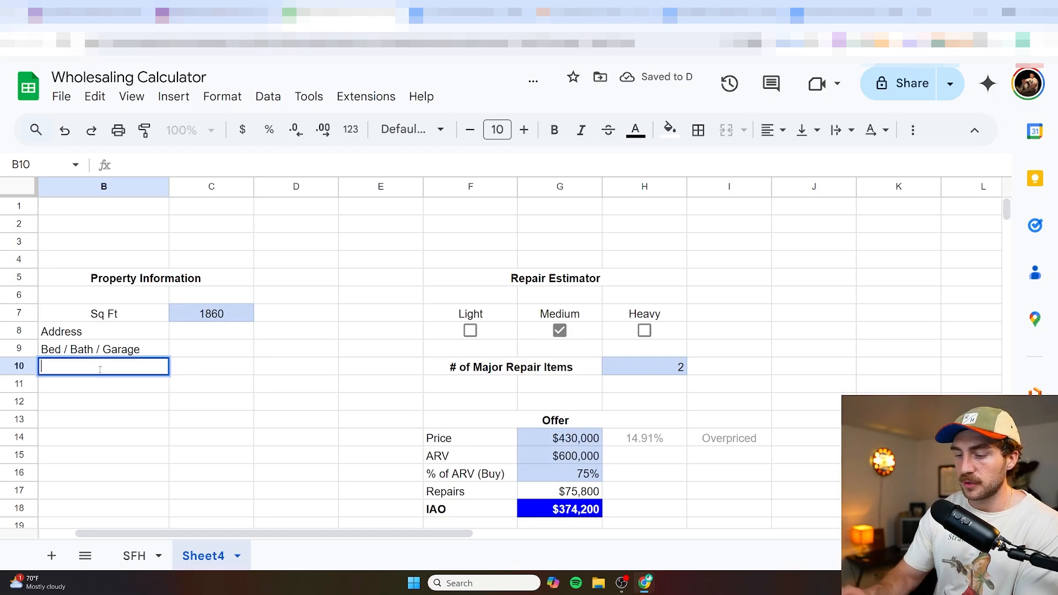
{"action": "type", "text": "Year Built"}
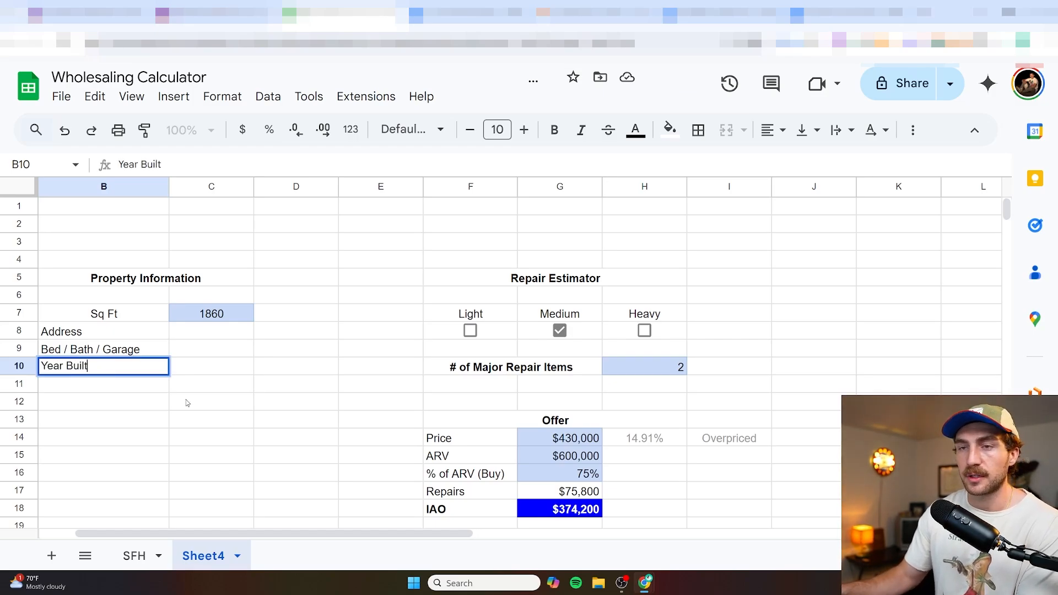
{"action": "left_click", "coordinate": [188, 403]}
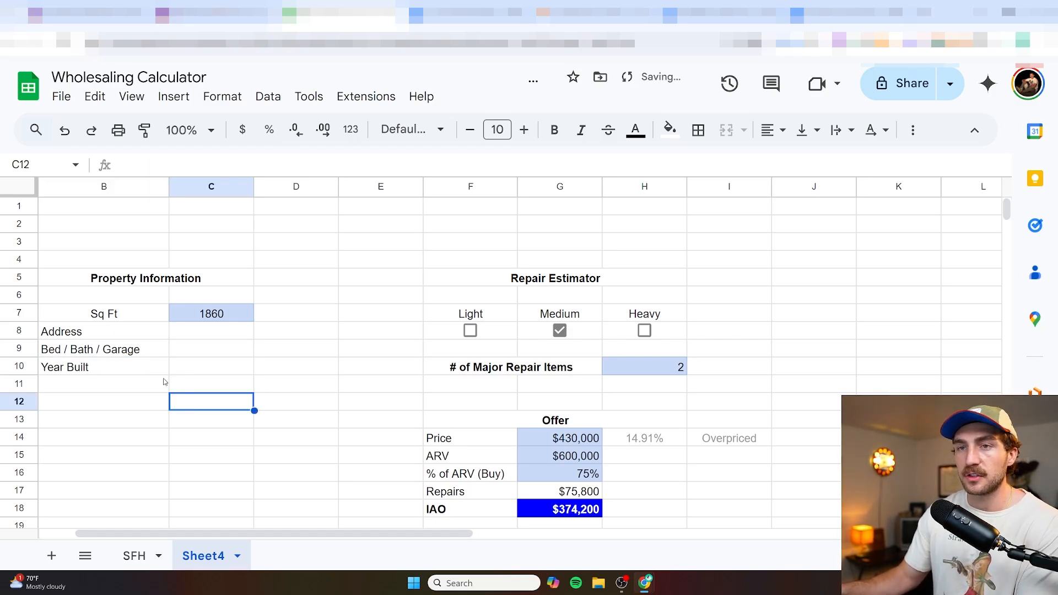